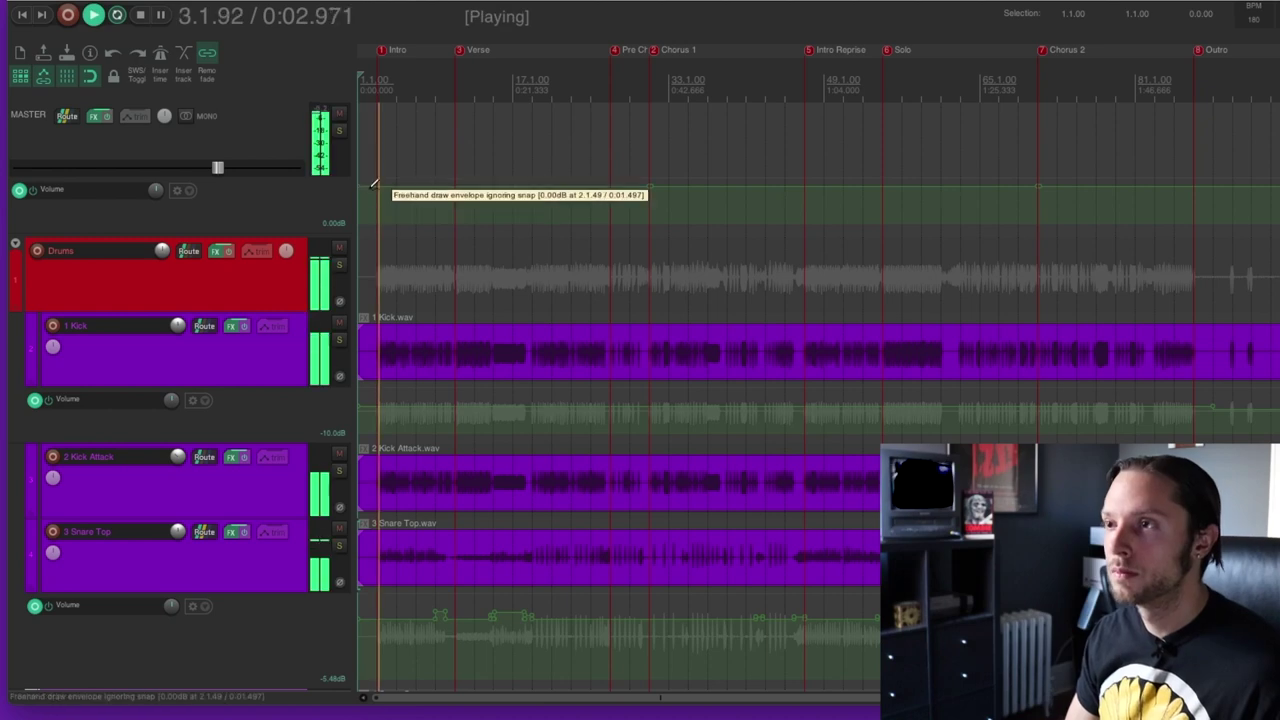
- Switch from the track view to the full mixer with Ctrl+M
key(ctrl+m)
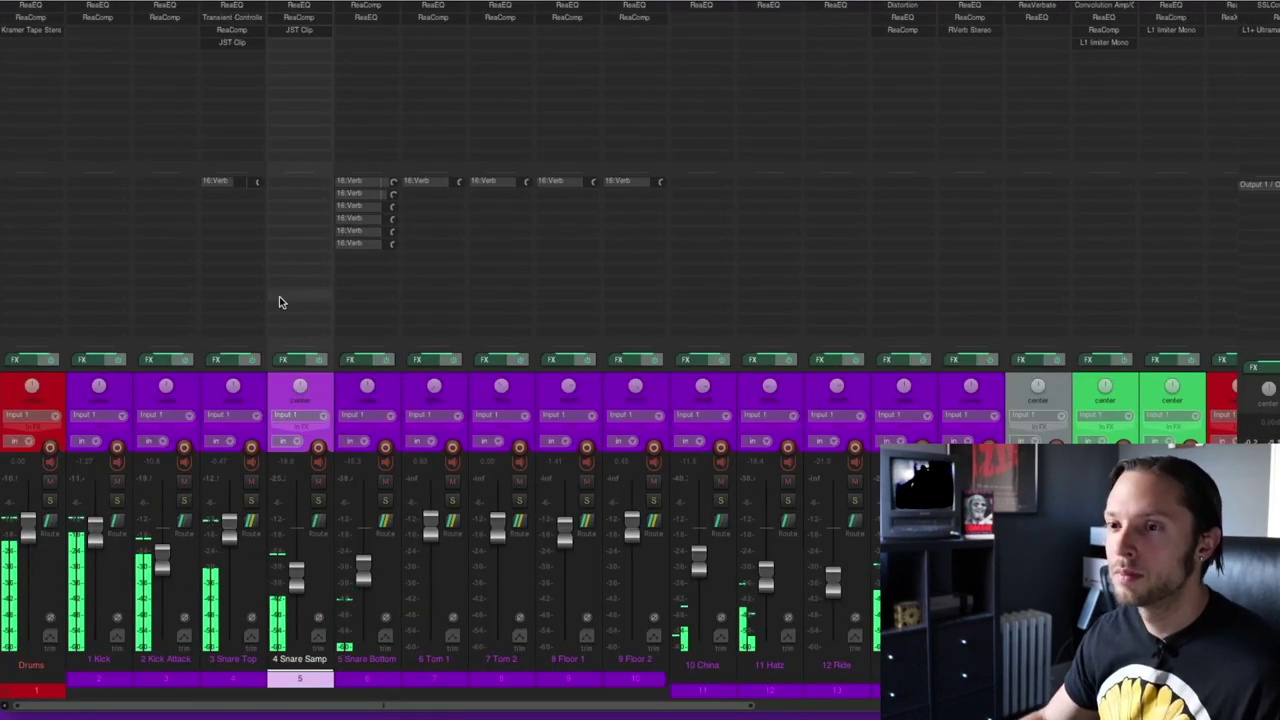
- Check the Drums and Kick EQ settings, closing each window afterward
click(30, 5)
drag(241, 190, 438, 141)
key(Escape)
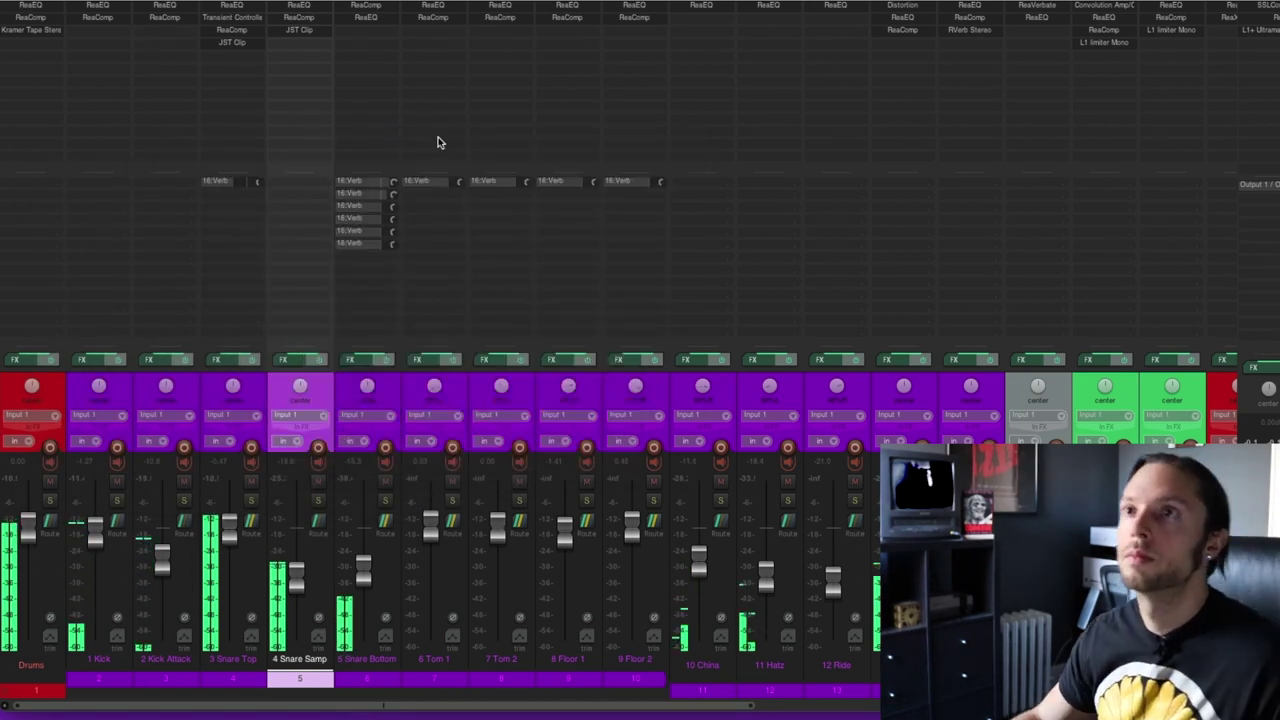
click(99, 5)
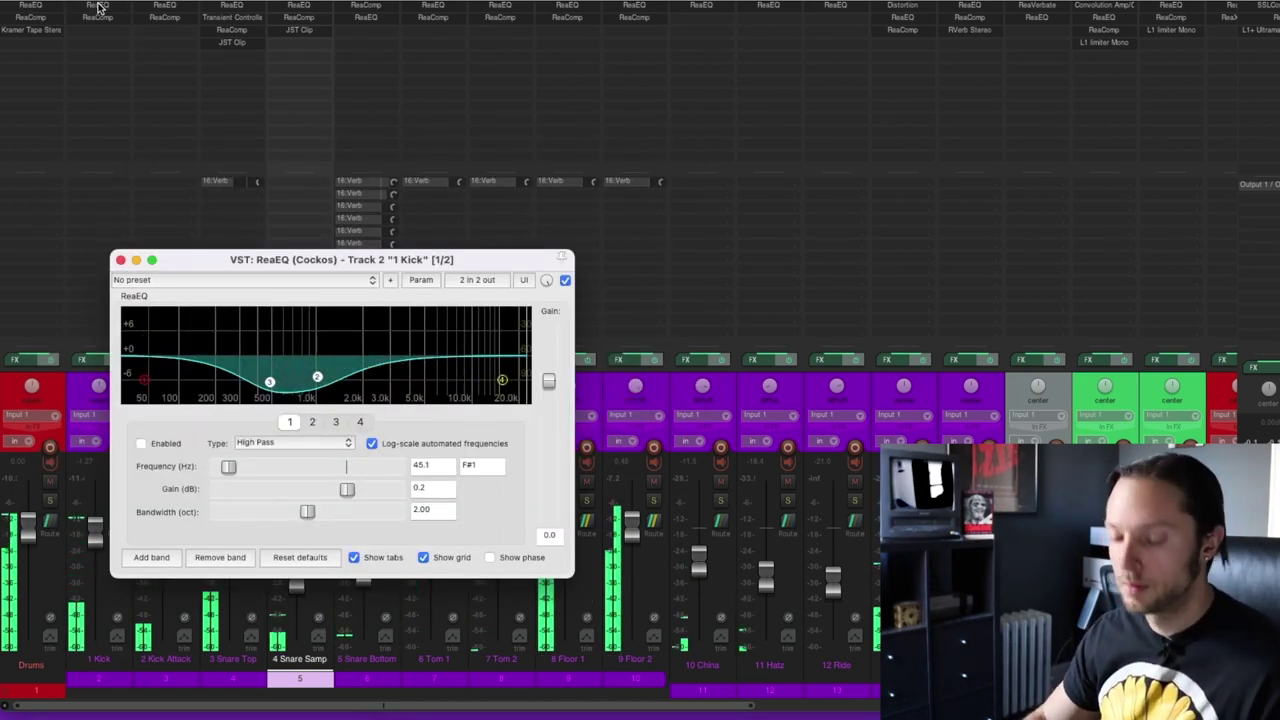
click(99, 5)
- Scroll through the arranged tracks and envelopes, then return to the full mixer
key(ctrl+m)
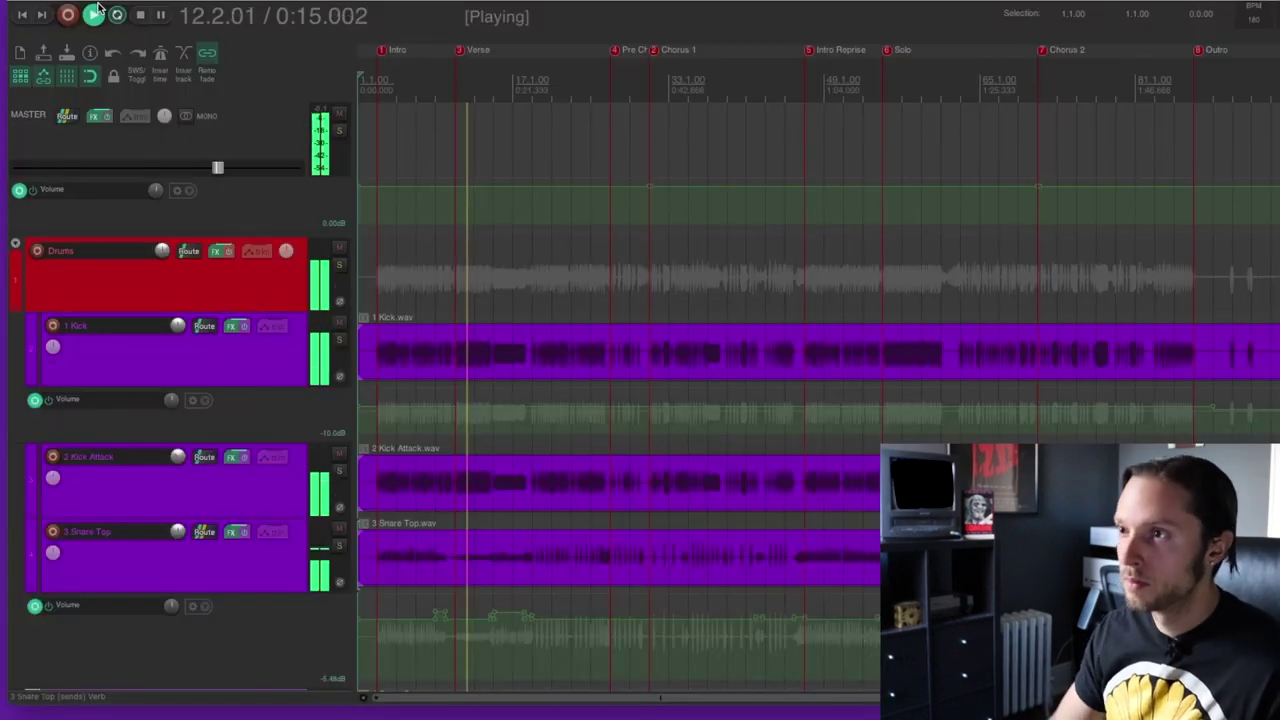
scroll(801, 262, down, 2)
scroll(718, 252, down, 5)
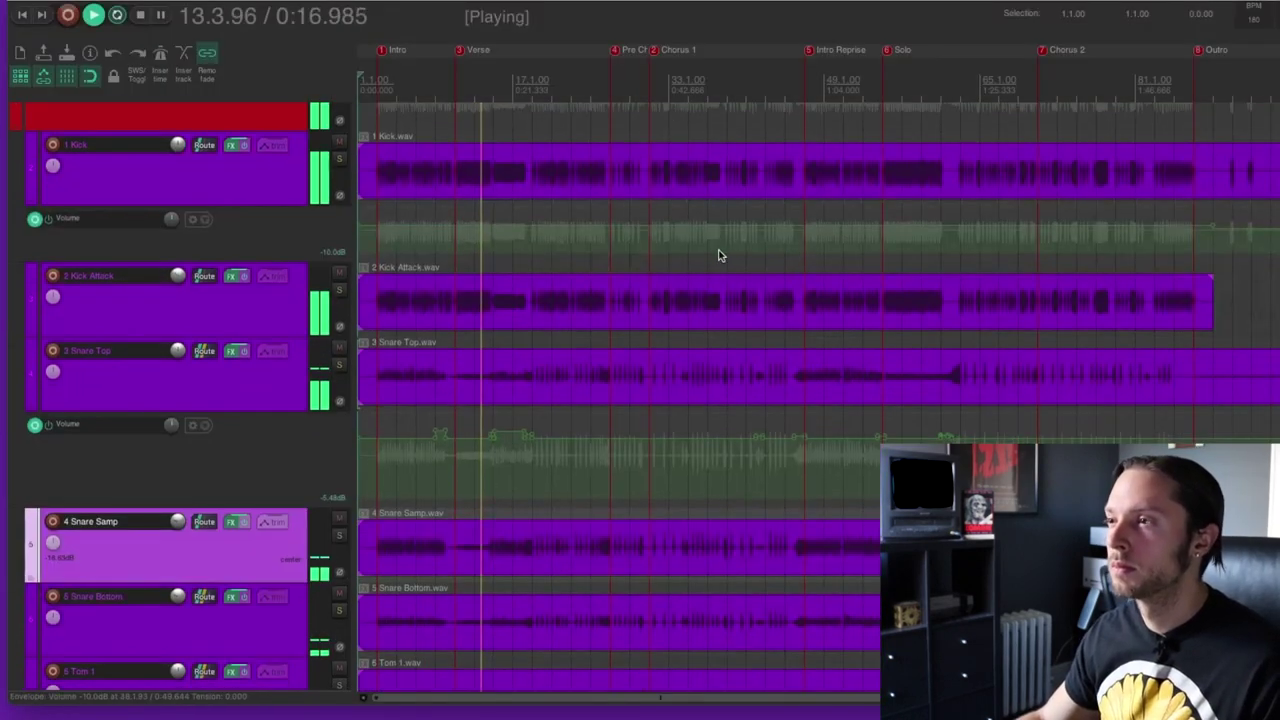
scroll(719, 246, down, 3)
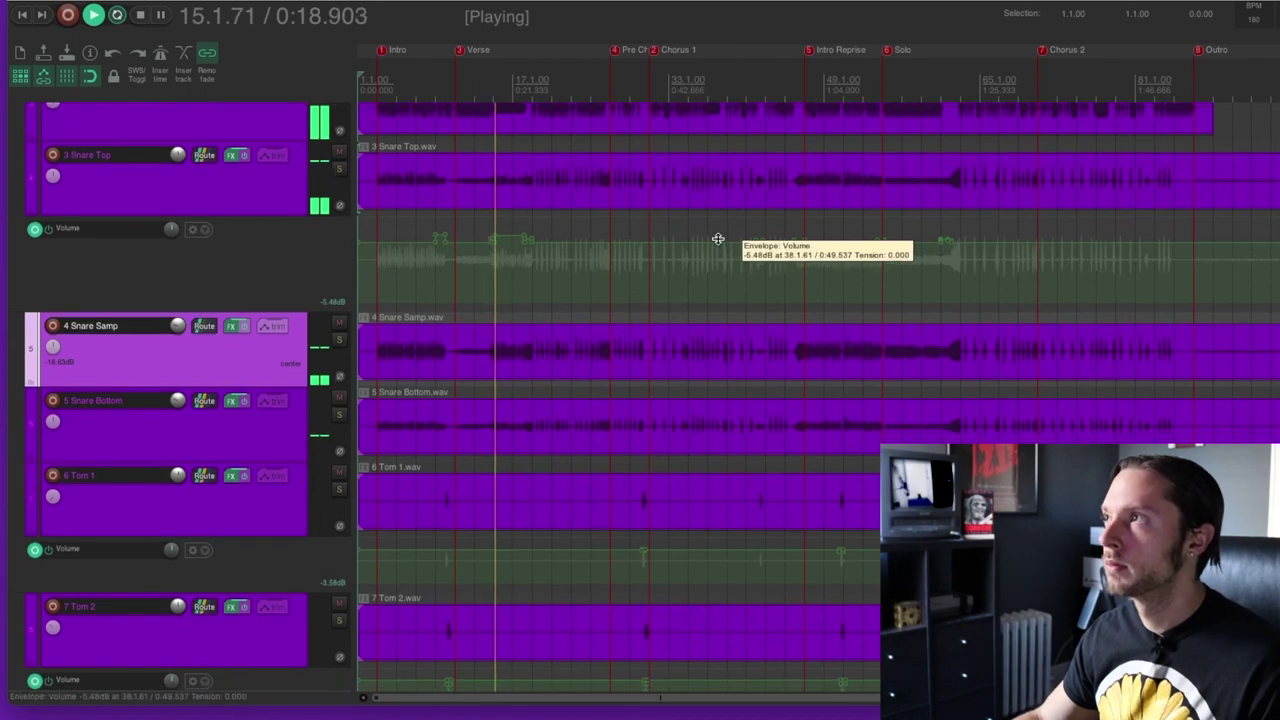
scroll(713, 243, down, 10)
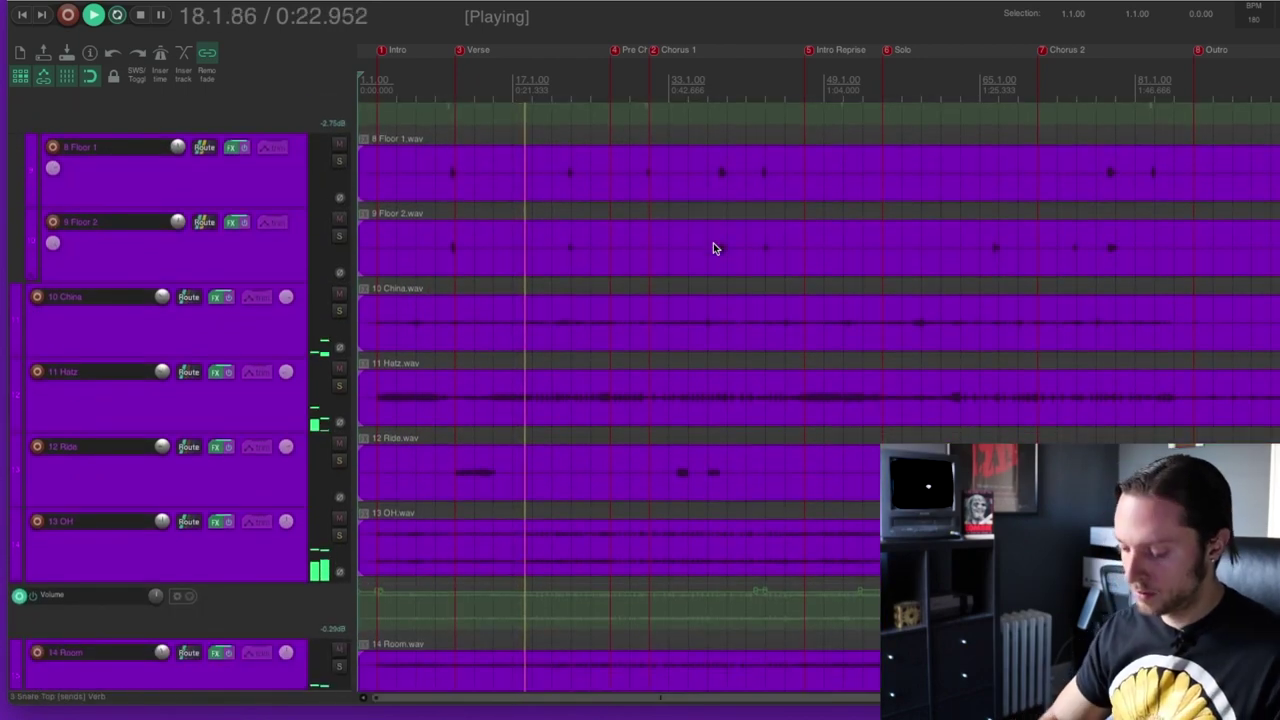
key(ctrl+m)
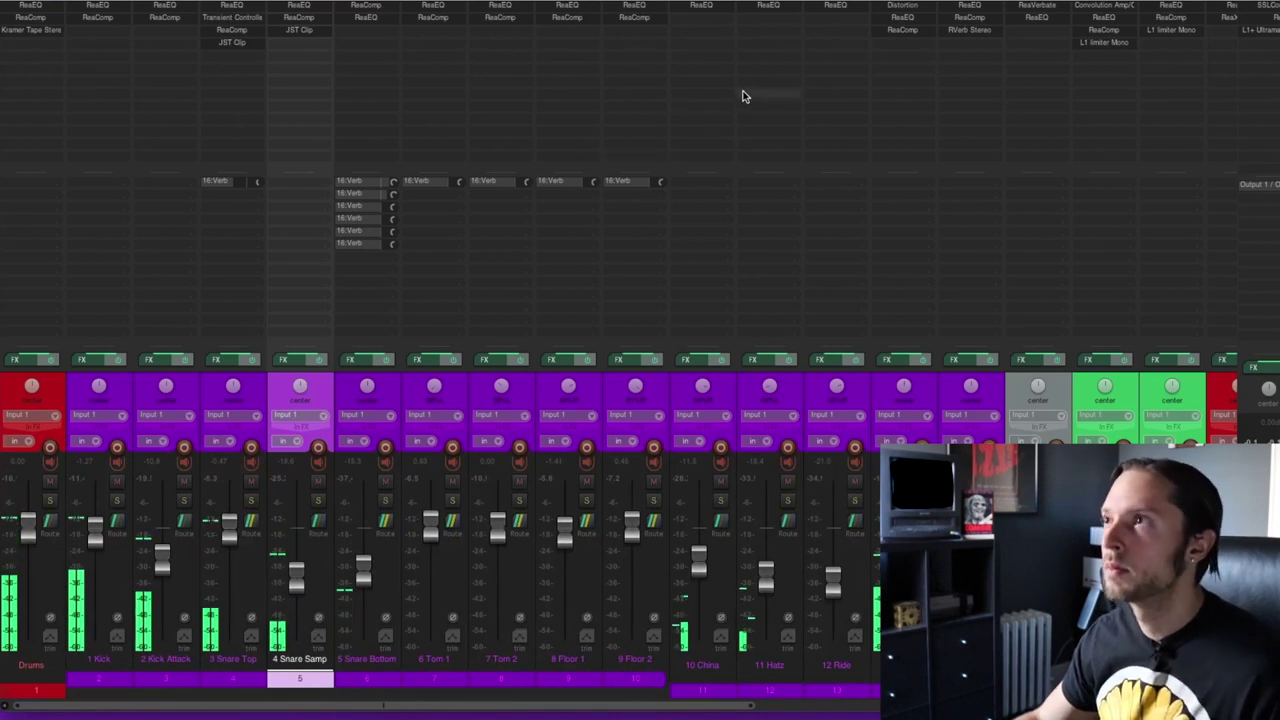
- Inspect the Verb track's ReaVerbate reverb and EQ settings
scroll(855, 490, right, 3)
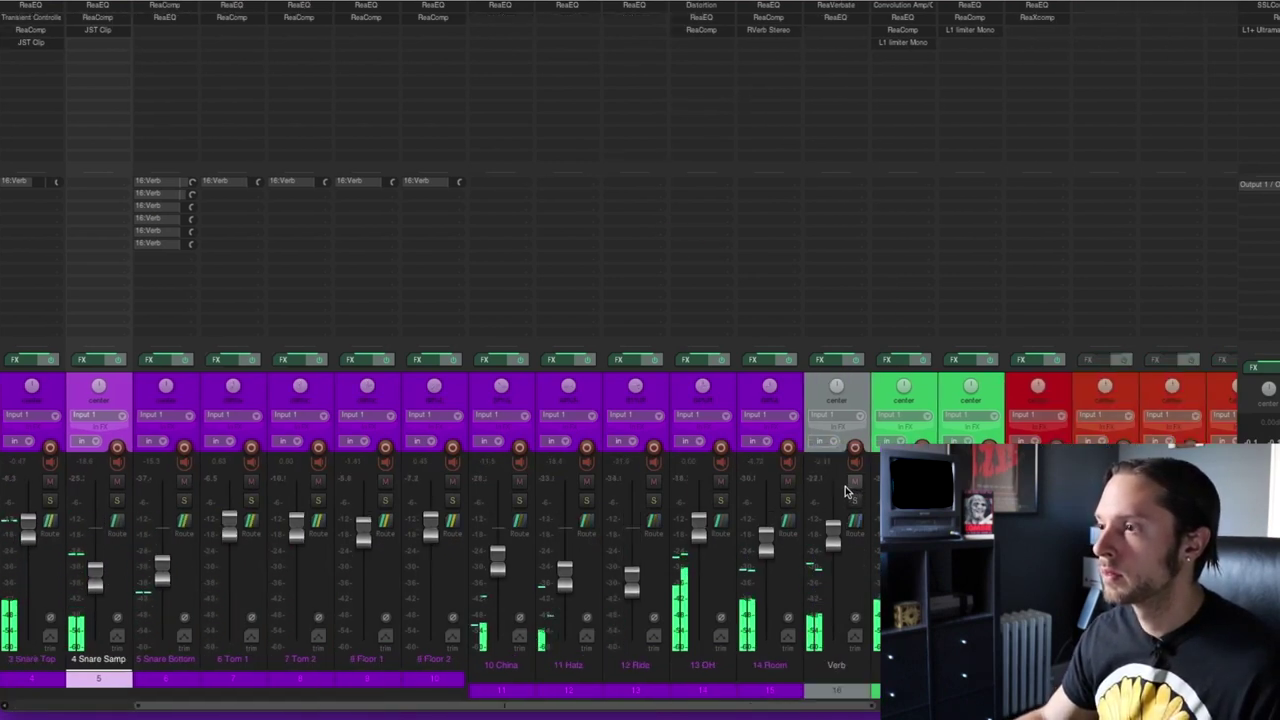
click(838, 6)
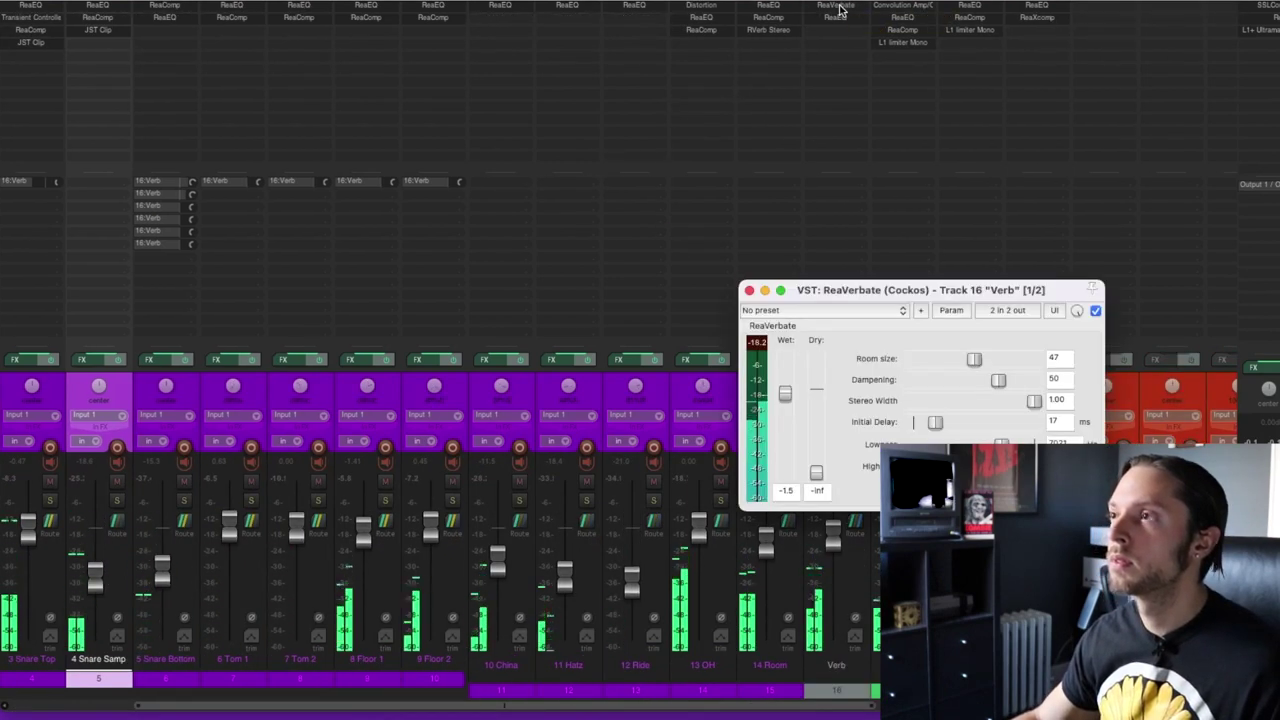
click(749, 290)
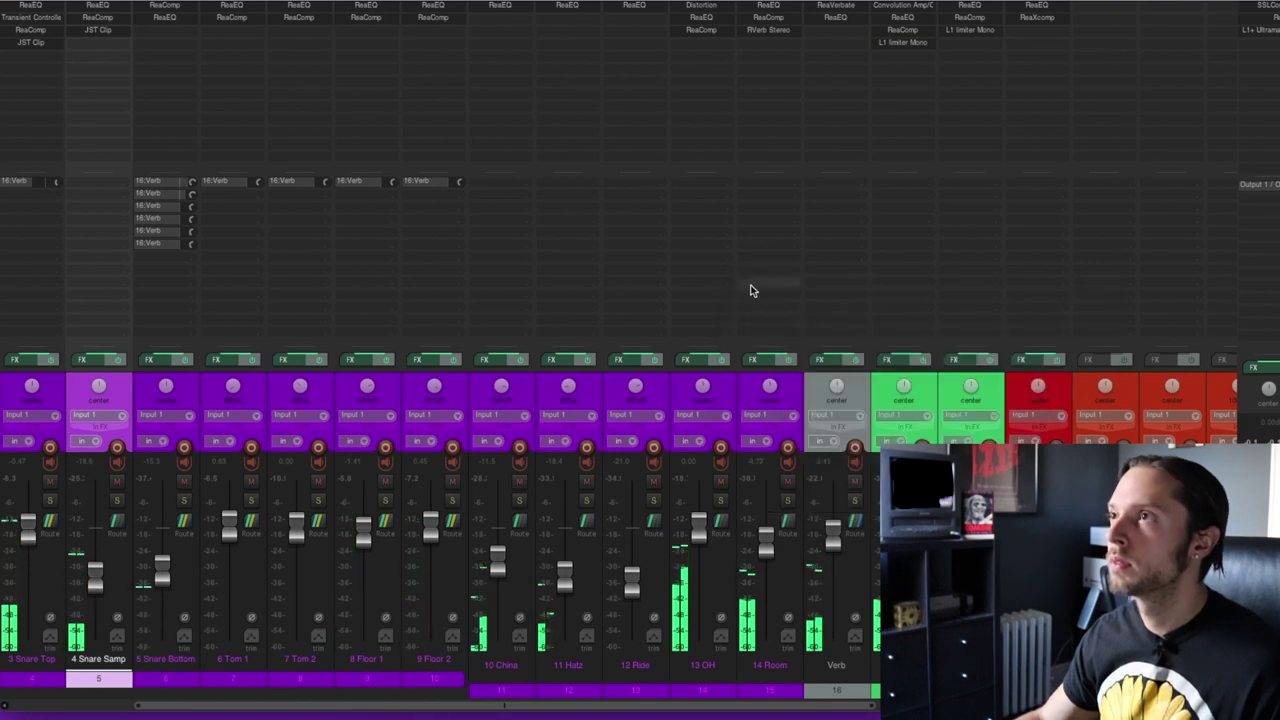
click(835, 17)
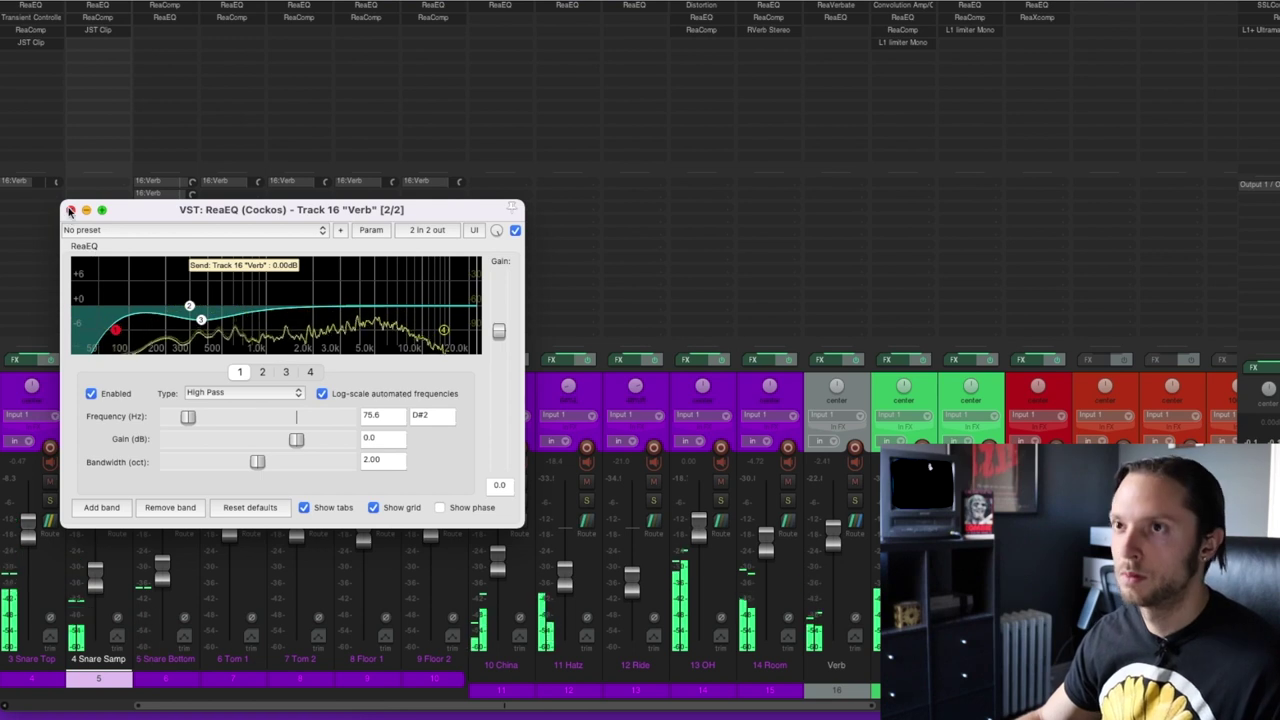
key(Escape)
drag(466, 703, 294, 697)
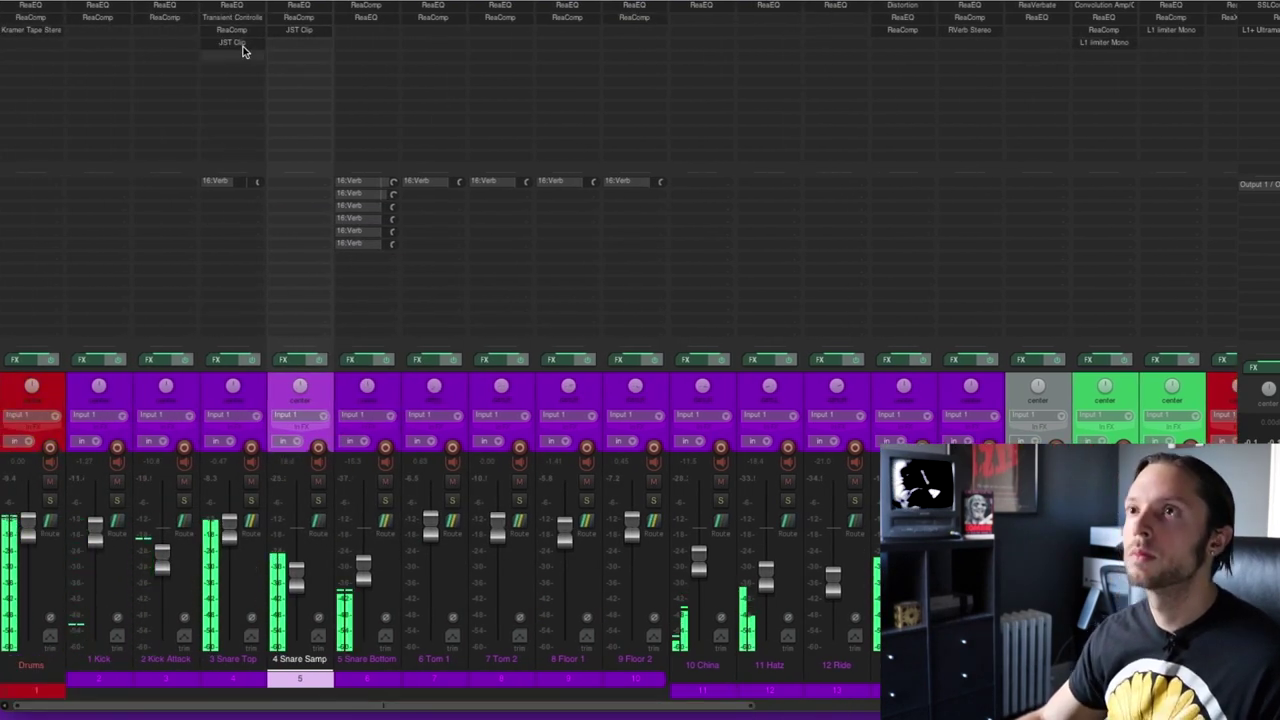
- Review Snare Top's EQ, Transient Controller and compressor, plus the Snare Samp compressor
click(240, 7)
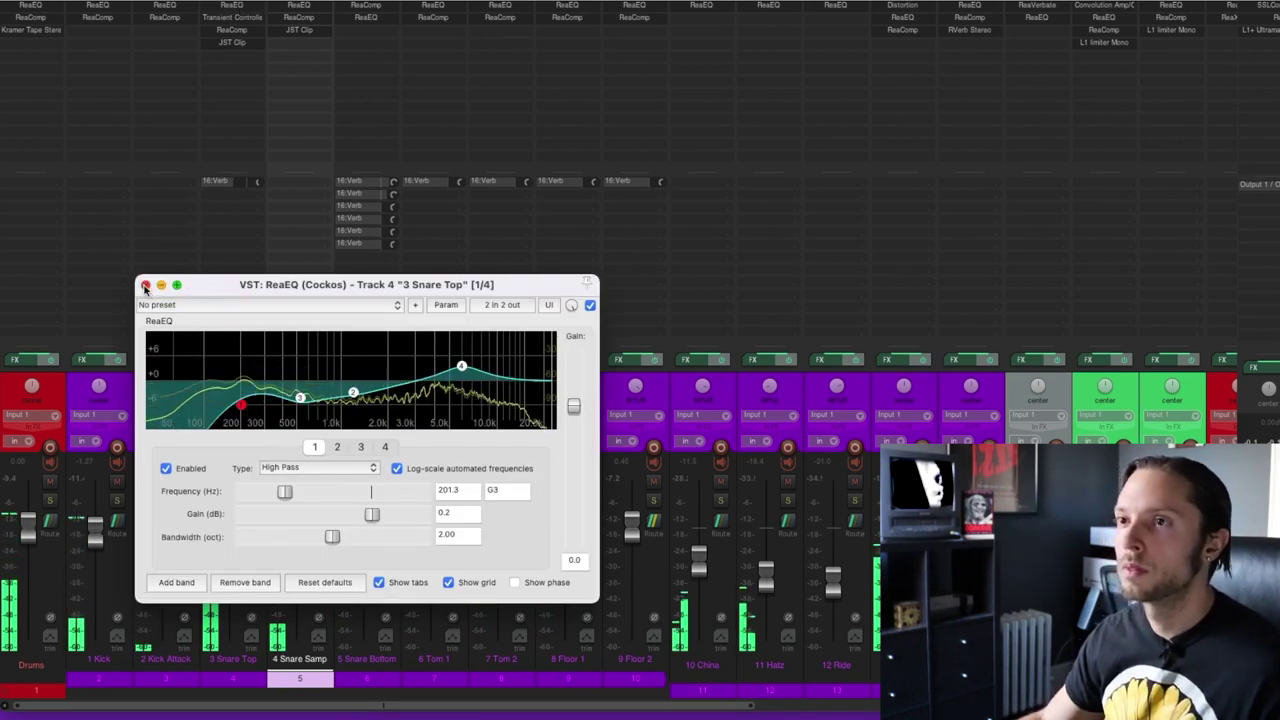
click(145, 285)
click(229, 8)
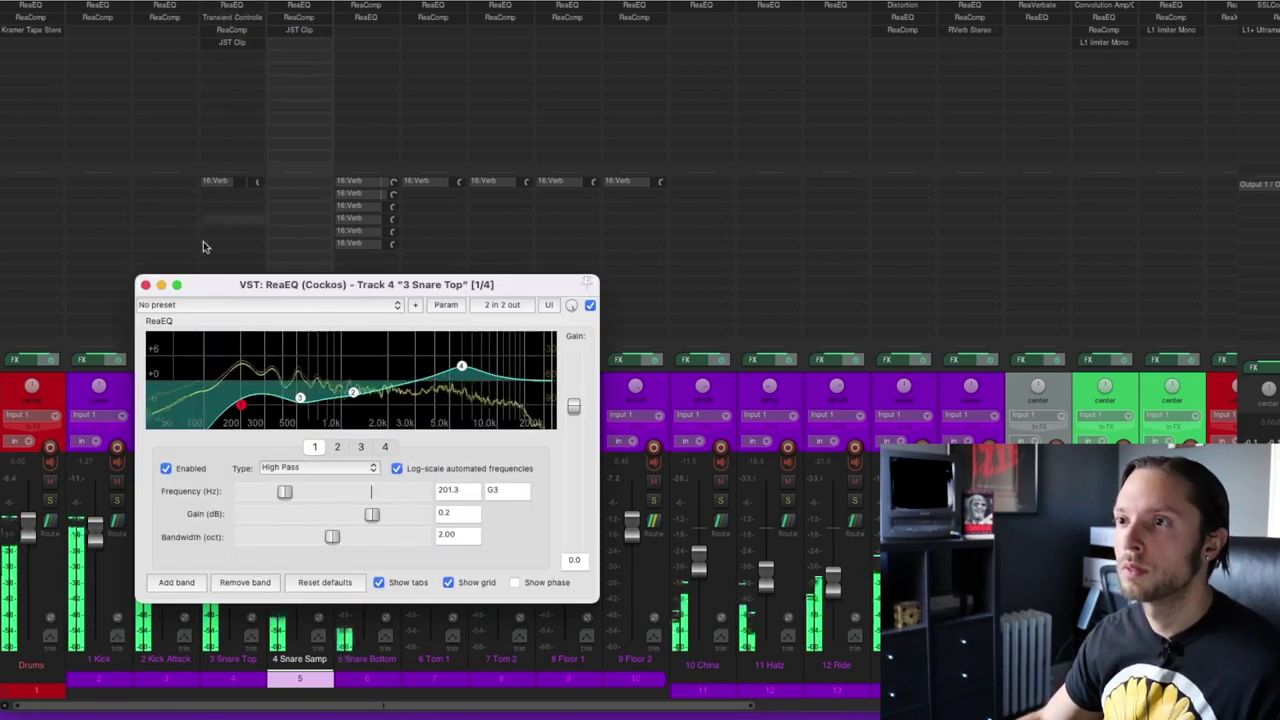
click(230, 18)
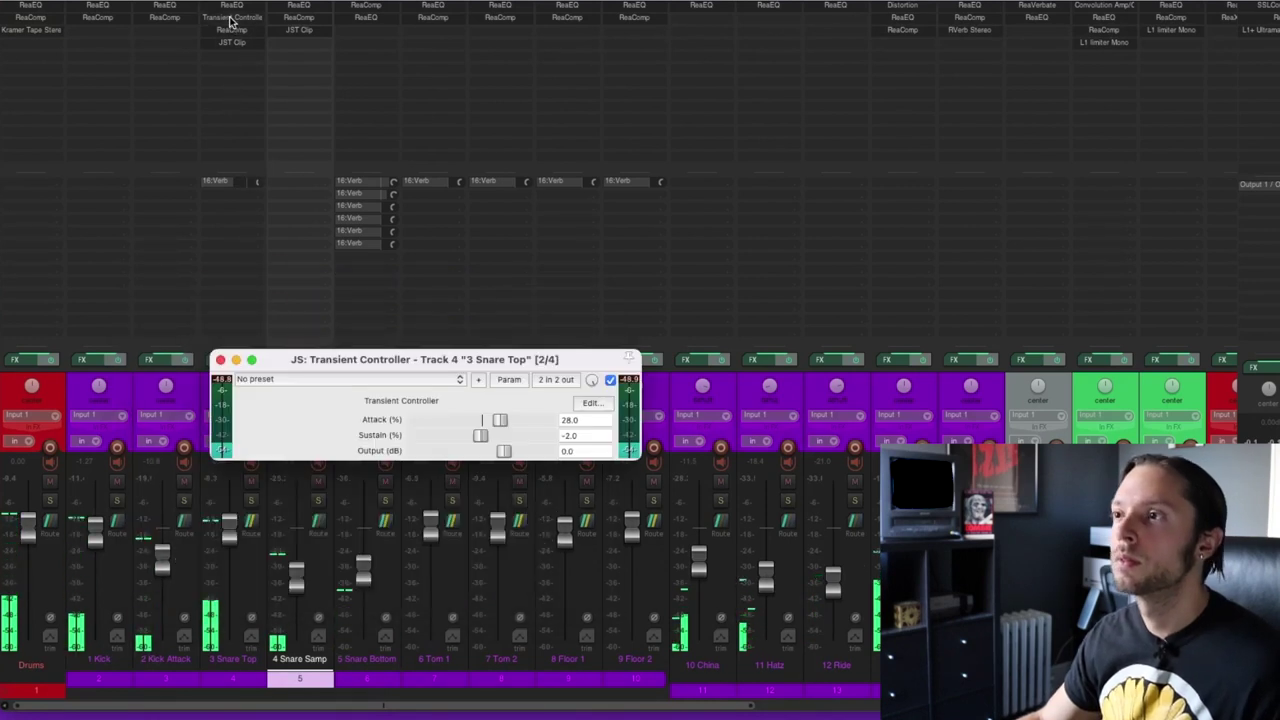
click(221, 359)
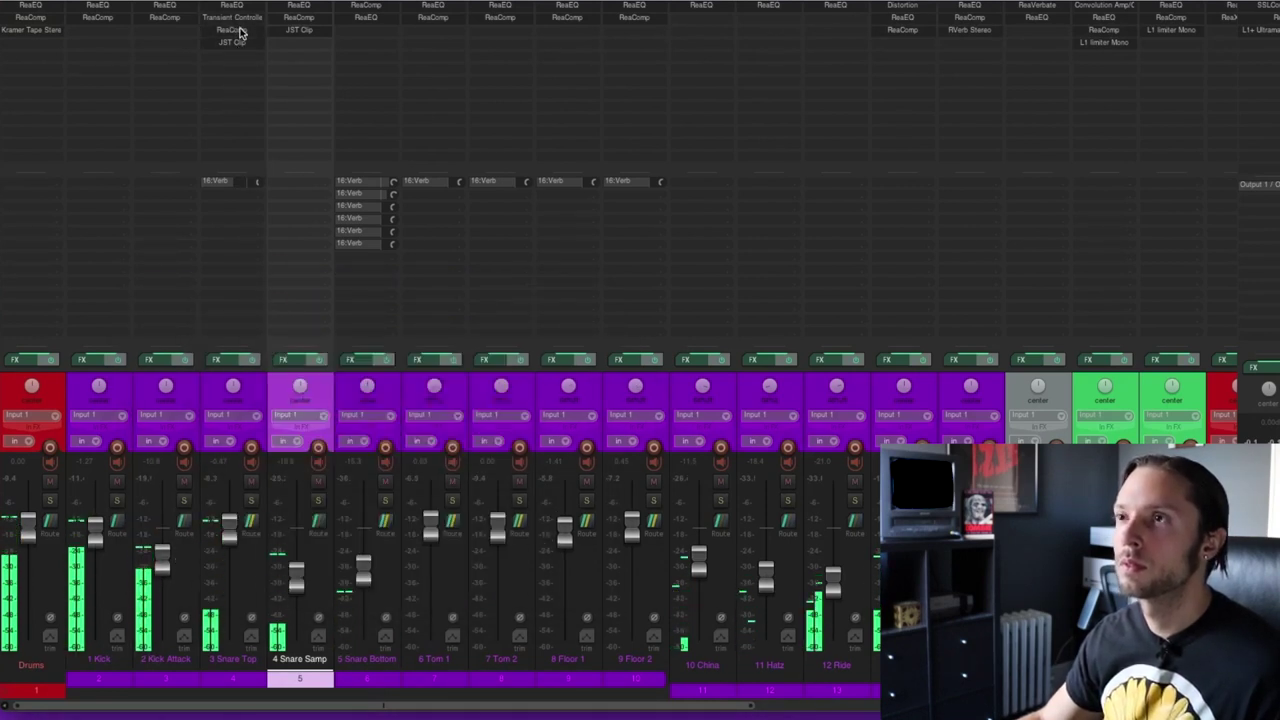
click(238, 31)
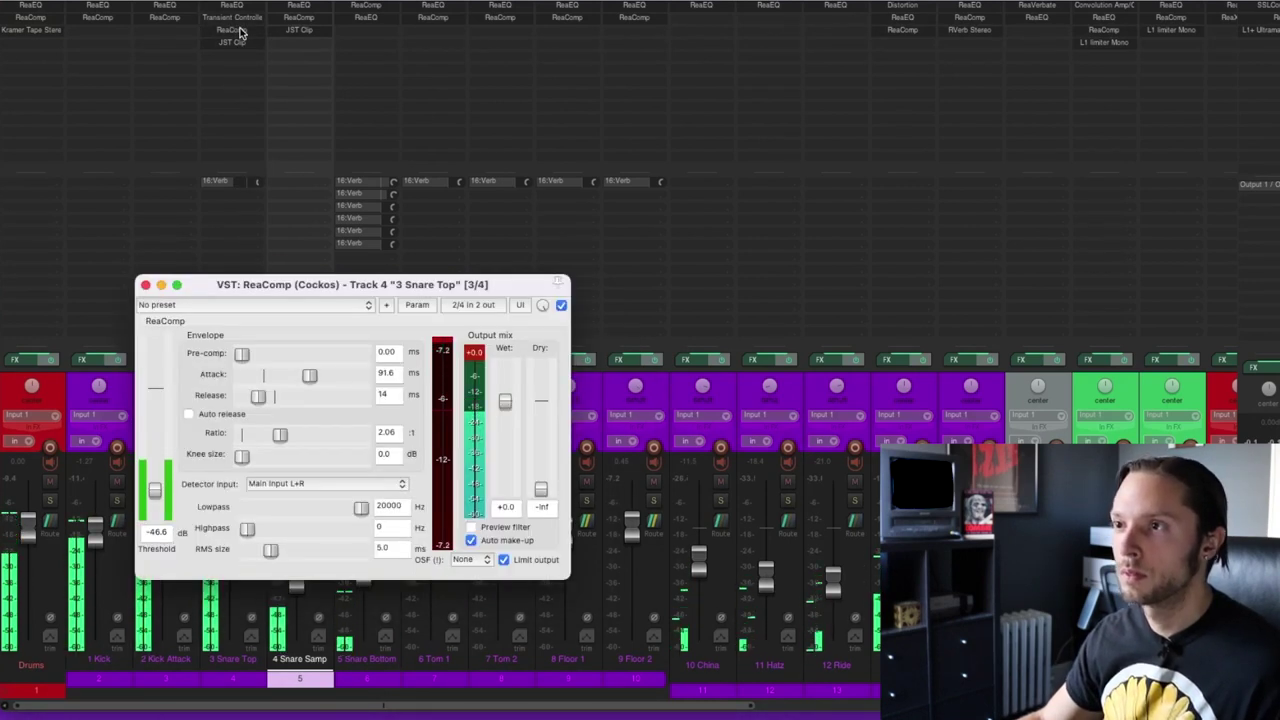
click(146, 286)
click(301, 19)
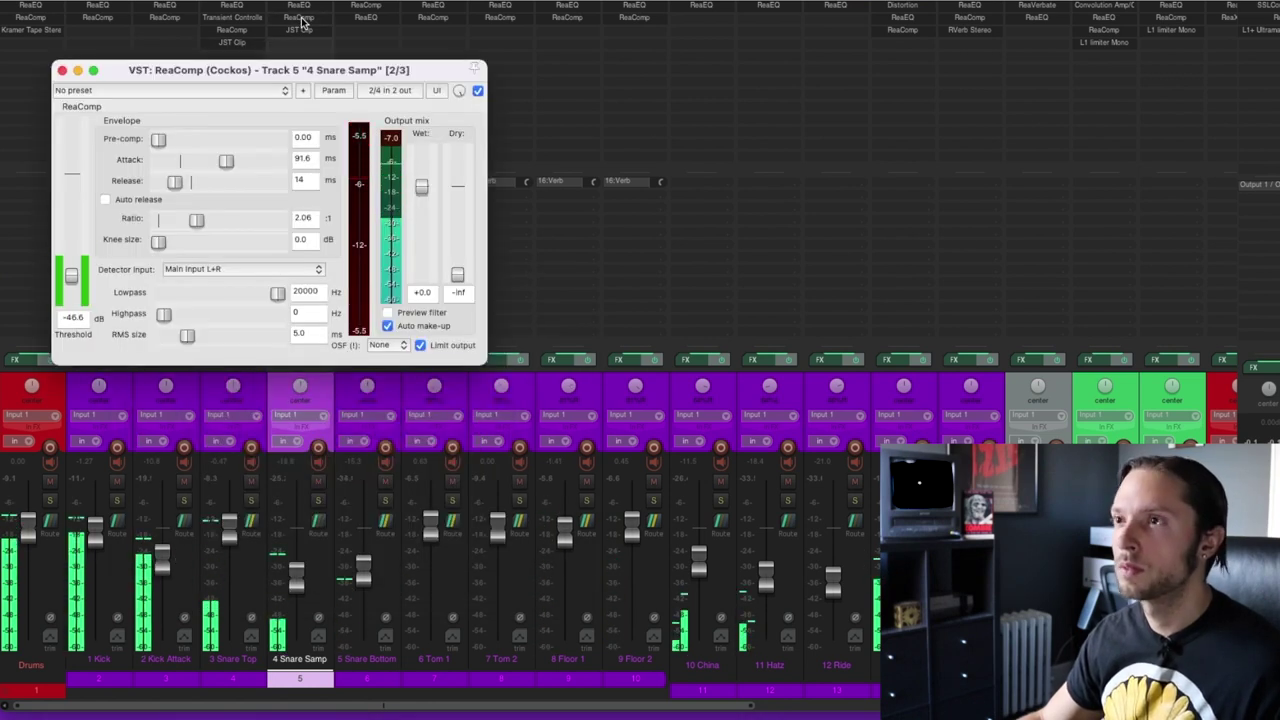
click(301, 19)
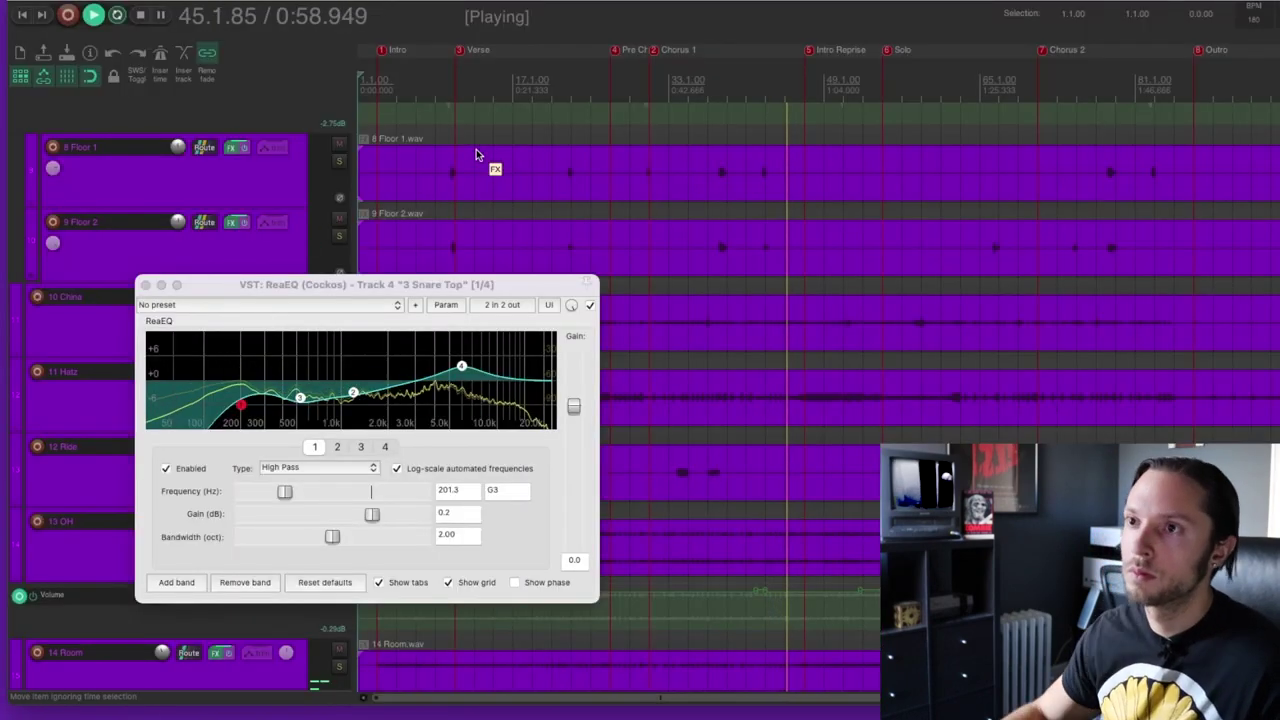
- Close the Snare Top EQ and the other EQ window over the mixer
click(145, 284)
scroll(666, 254, right, 1)
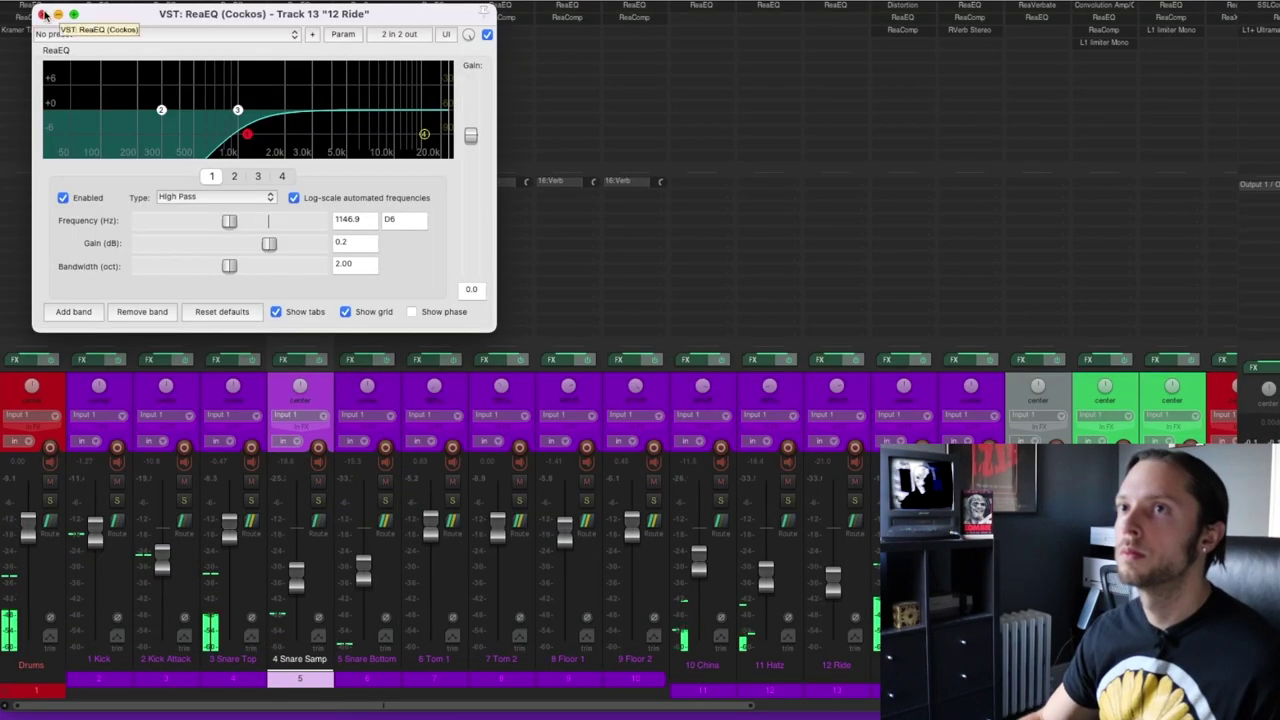
click(46, 14)
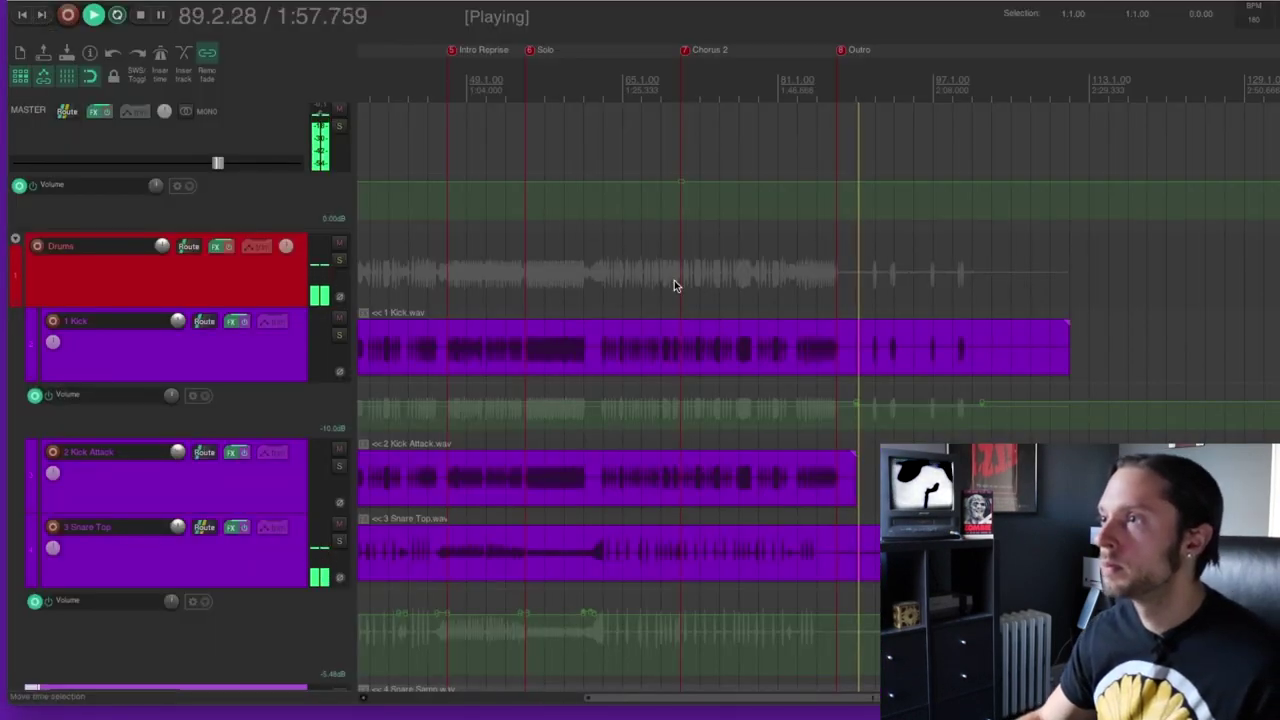
- Scroll across the drum tracks and their volume envelopes, then stop playback
scroll(663, 282, down, 2)
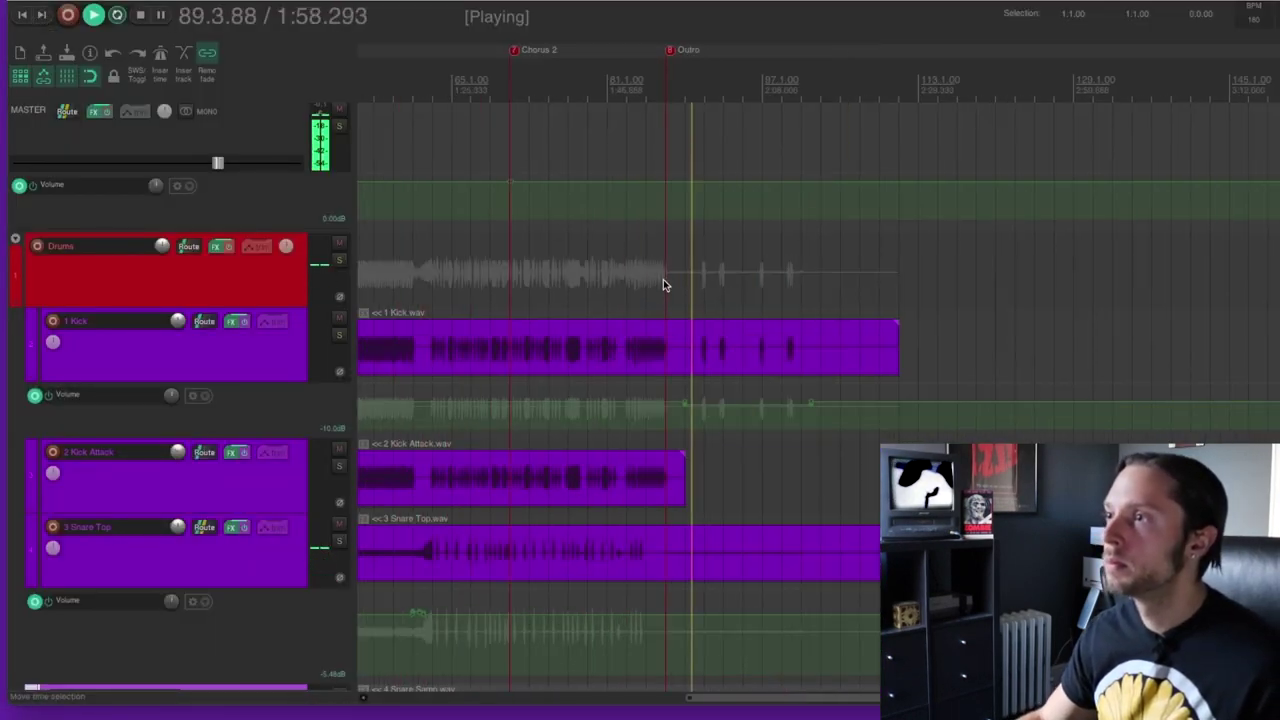
scroll(663, 279, down, 2)
scroll(661, 280, up, 3)
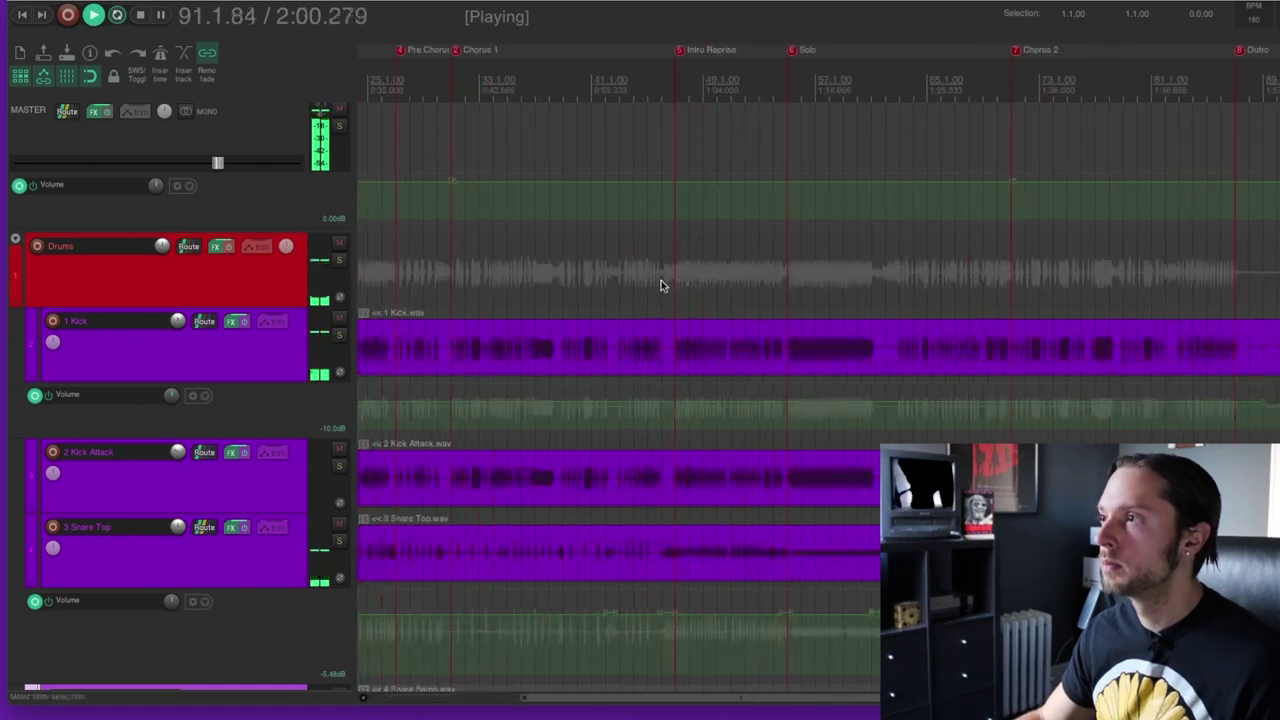
scroll(653, 282, right, 10)
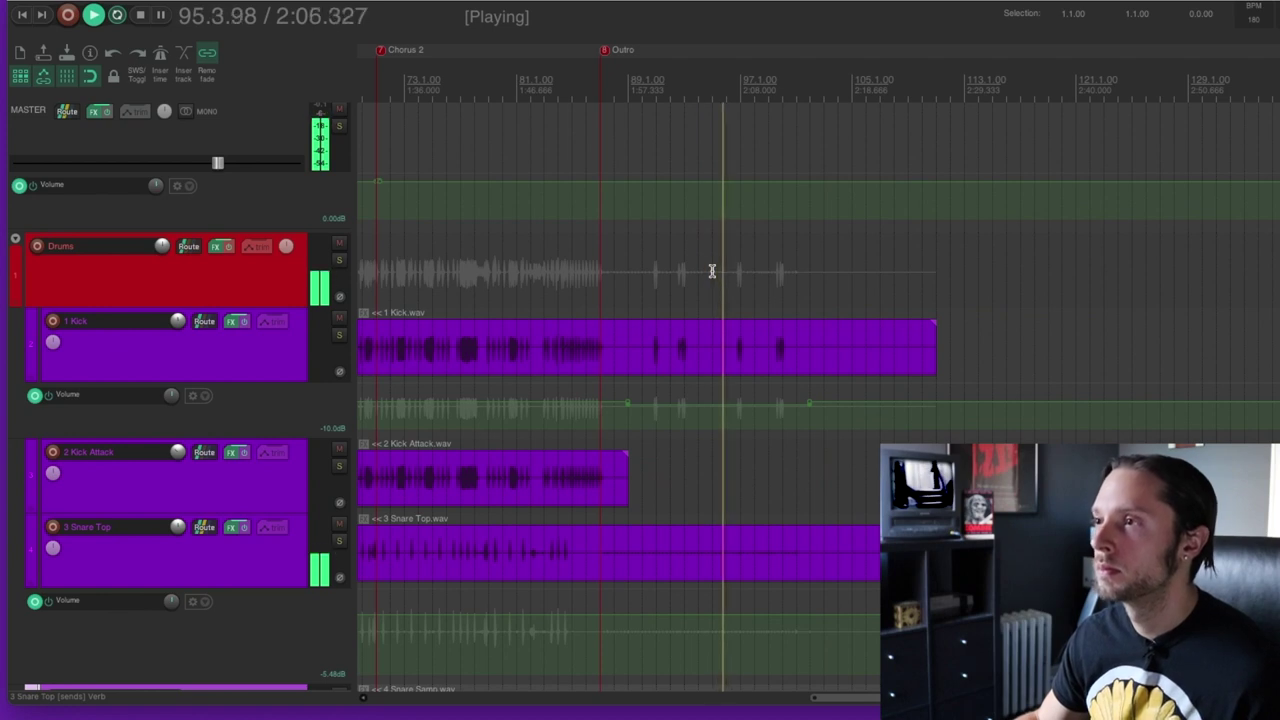
scroll(712, 271, right, 3)
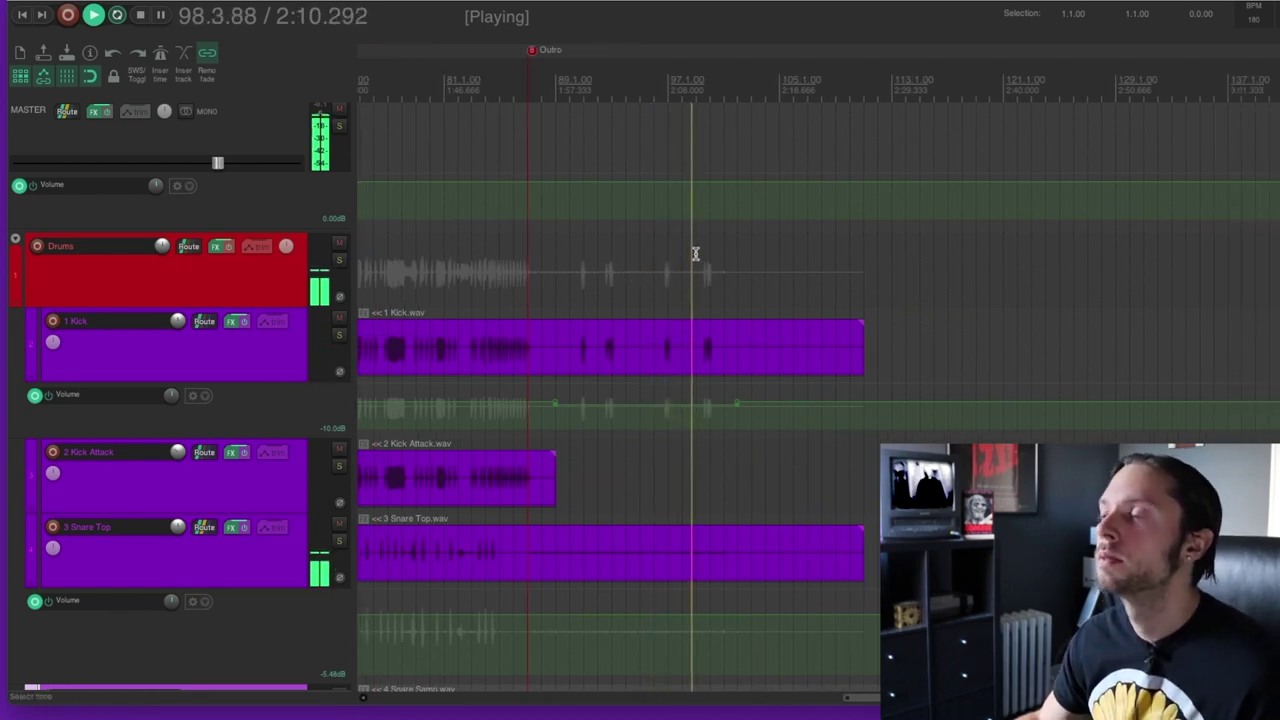
scroll(690, 258, right, 4)
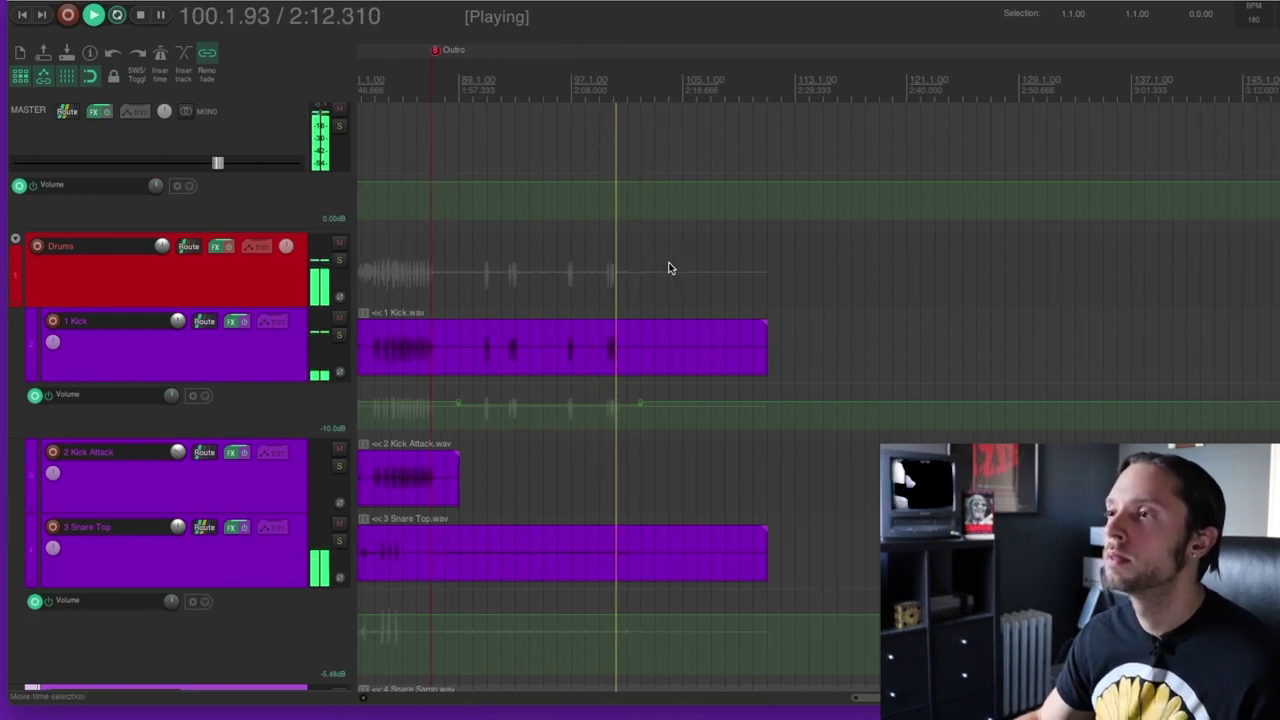
scroll(606, 263, left, 10)
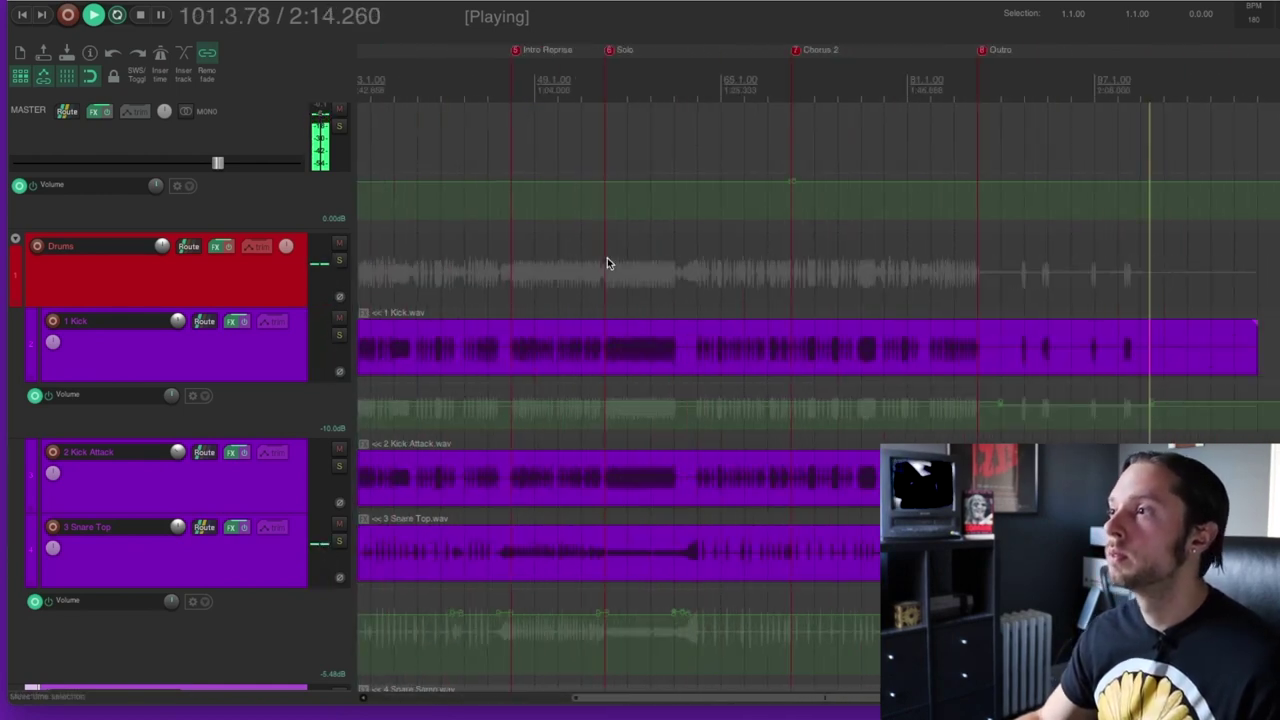
scroll(607, 263, right, 7)
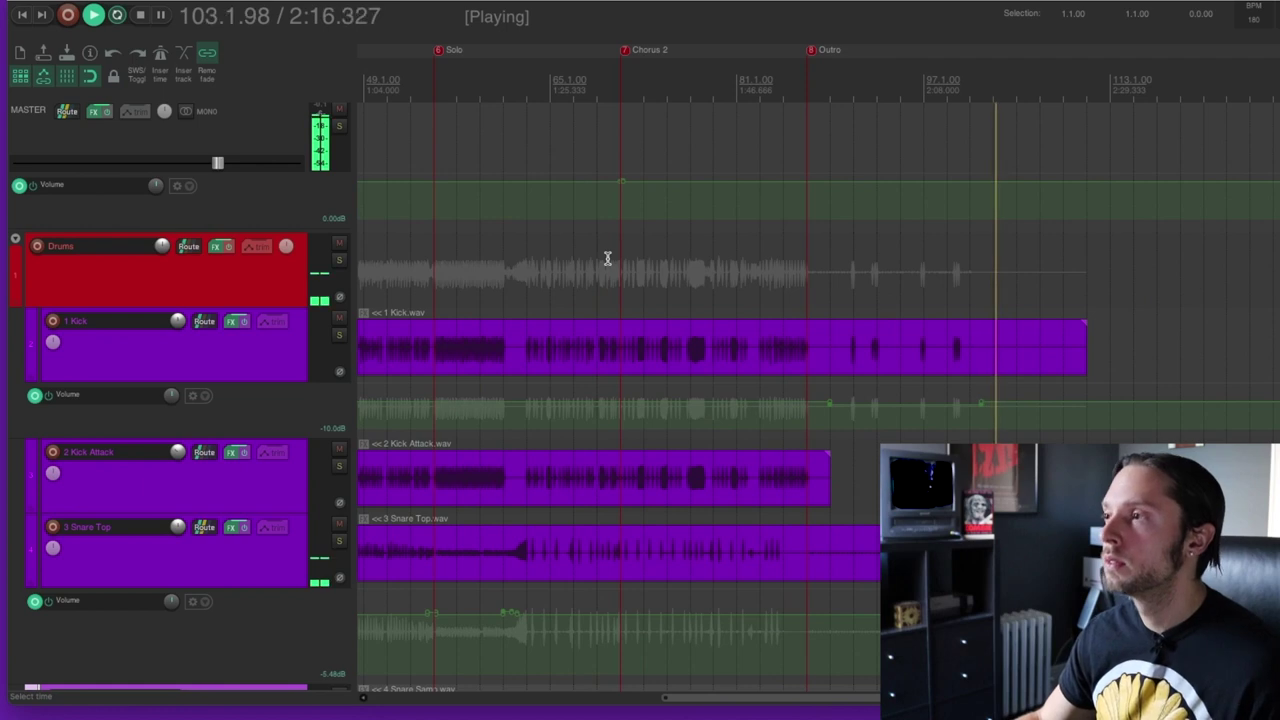
scroll(607, 258, right, 5)
key(space)
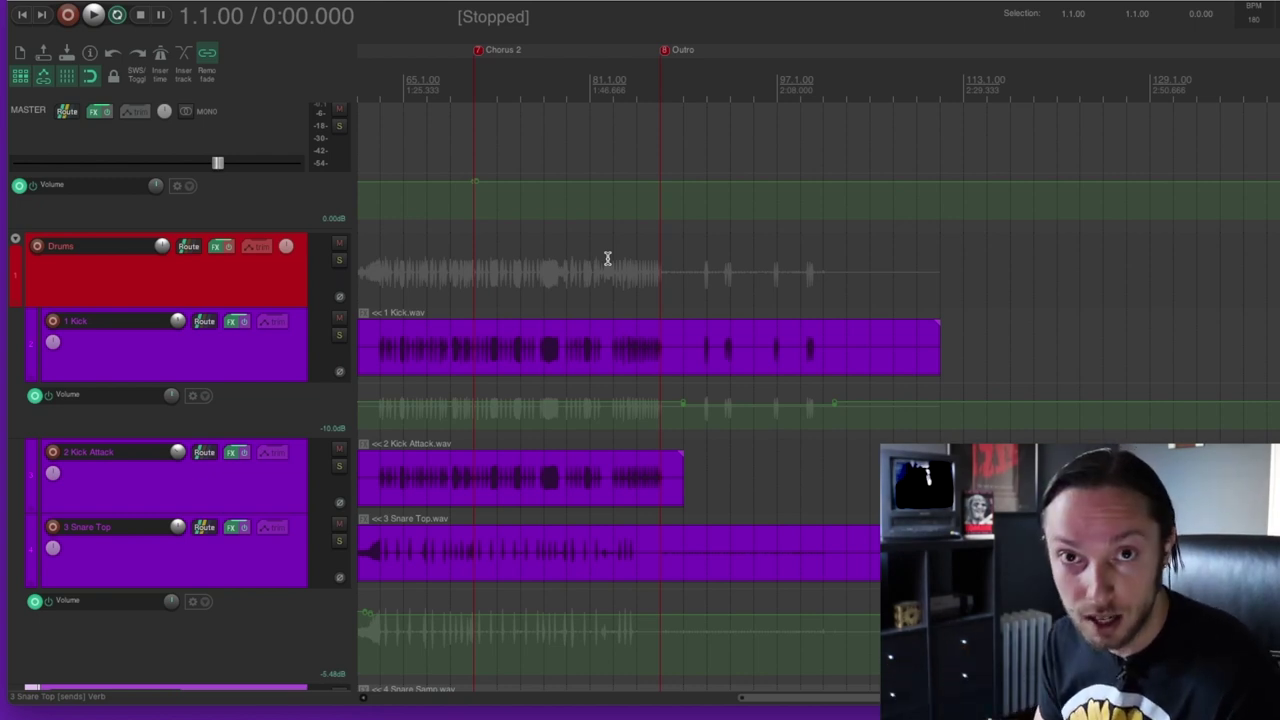
- In the full mixer, select each strip in turn from 1 Kick through 9 Floor 2
key(ctrl+m)
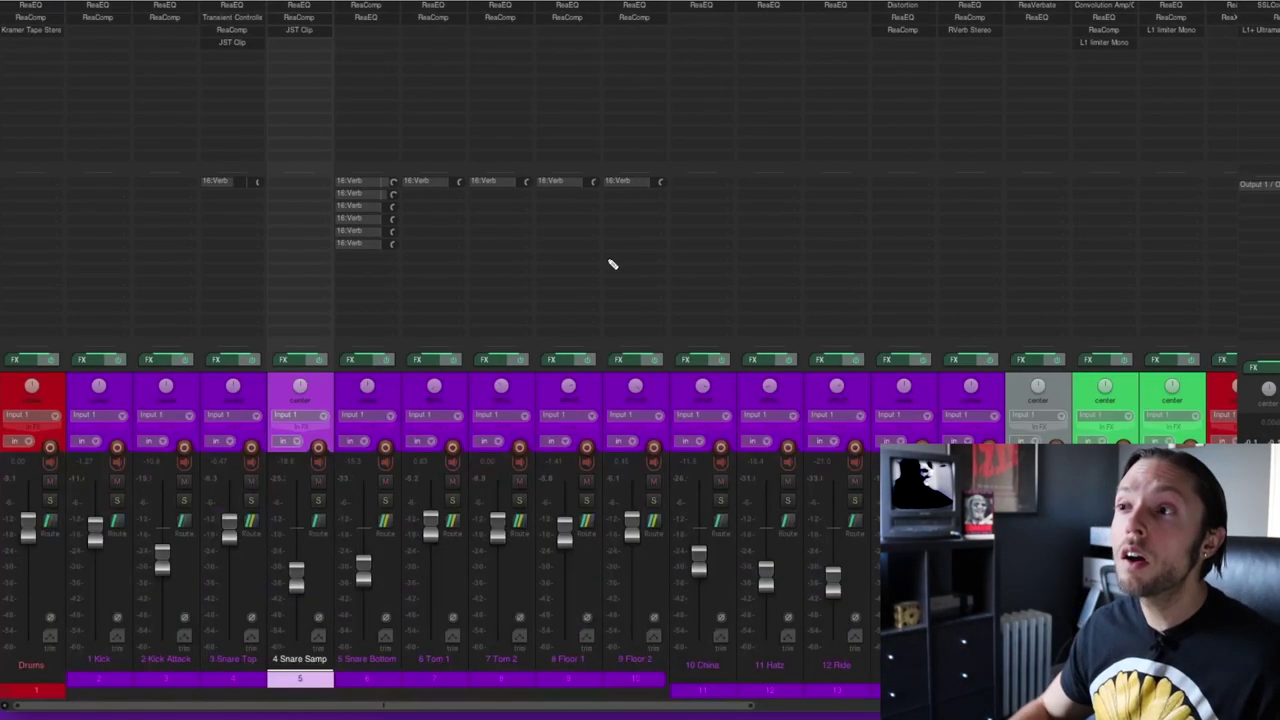
click(140, 663)
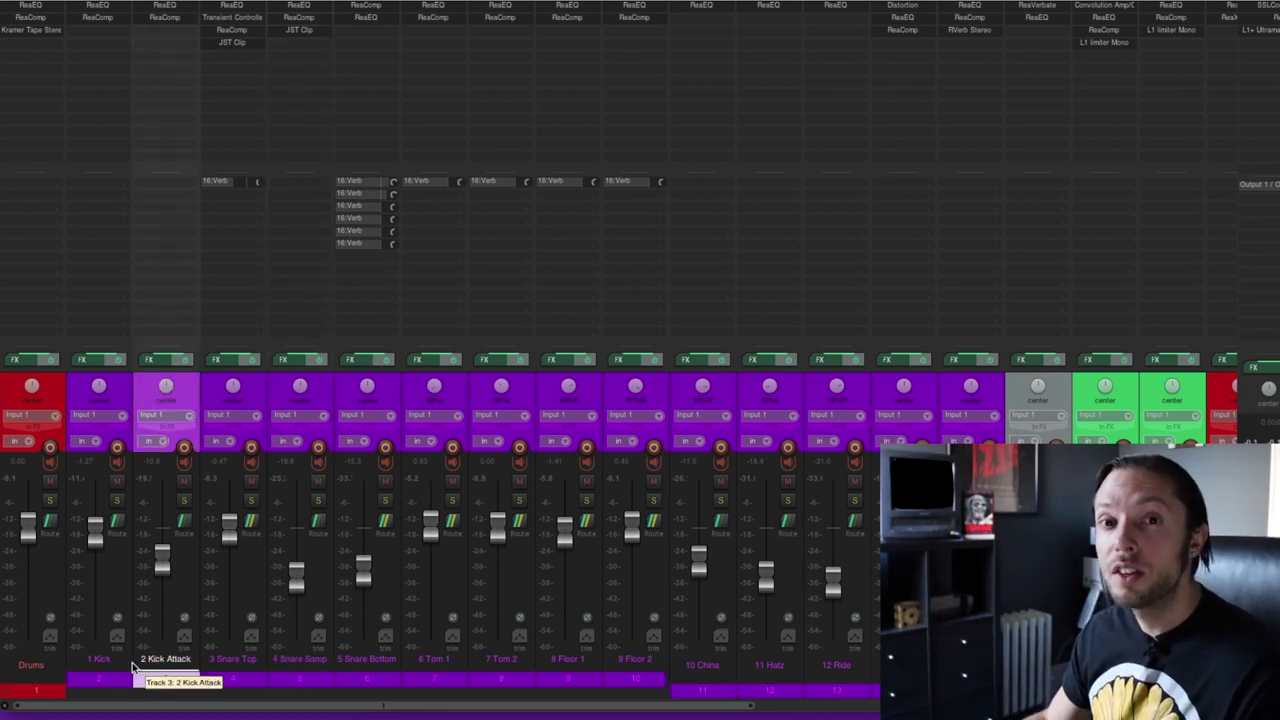
click(112, 663)
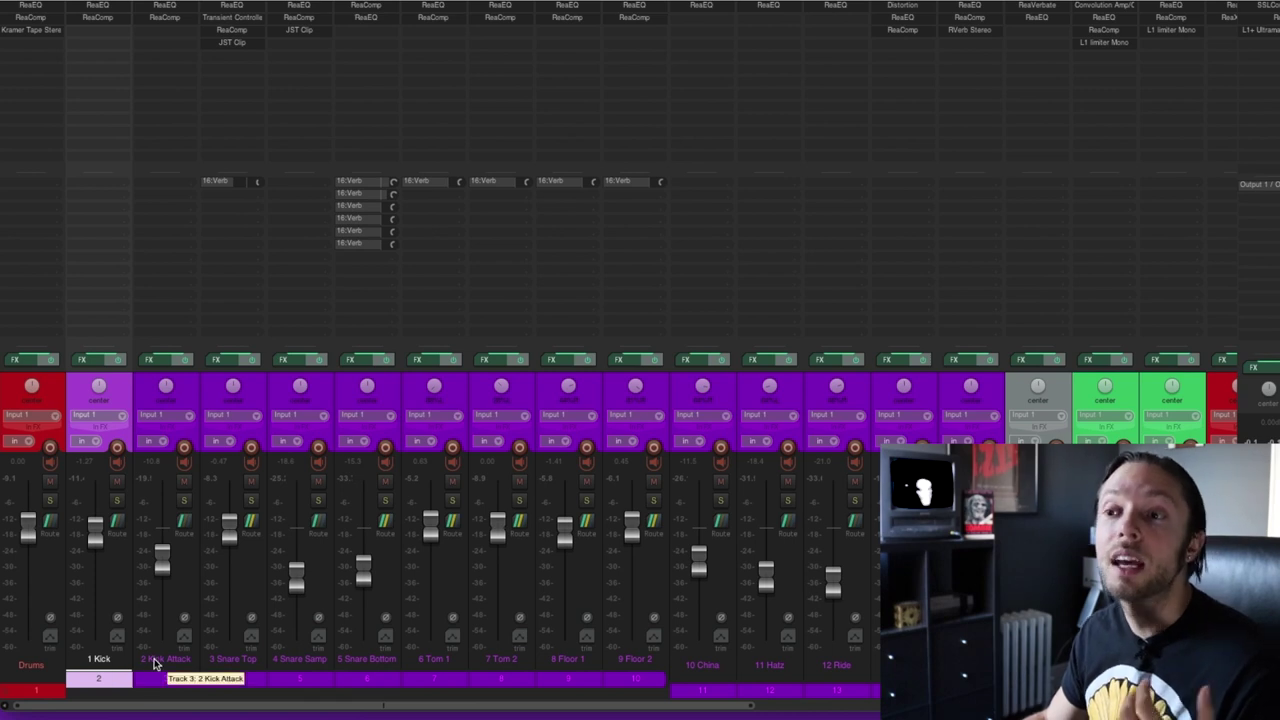
click(155, 663)
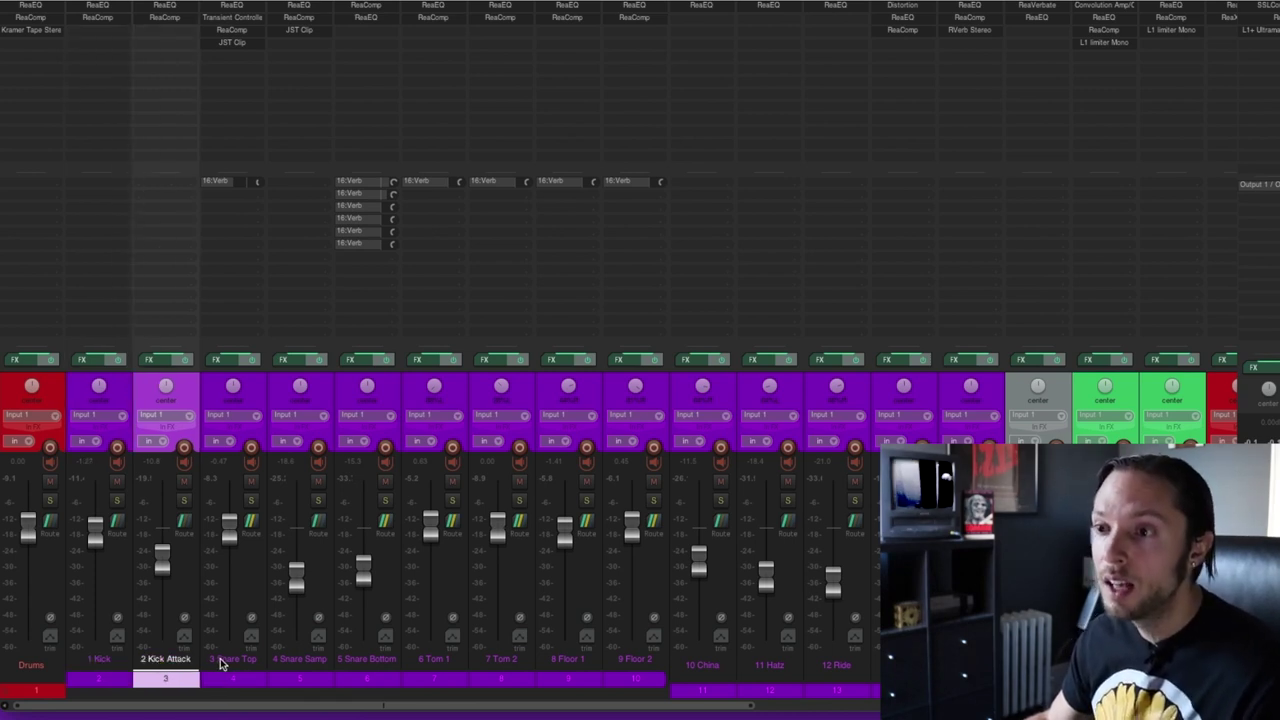
click(222, 663)
click(283, 663)
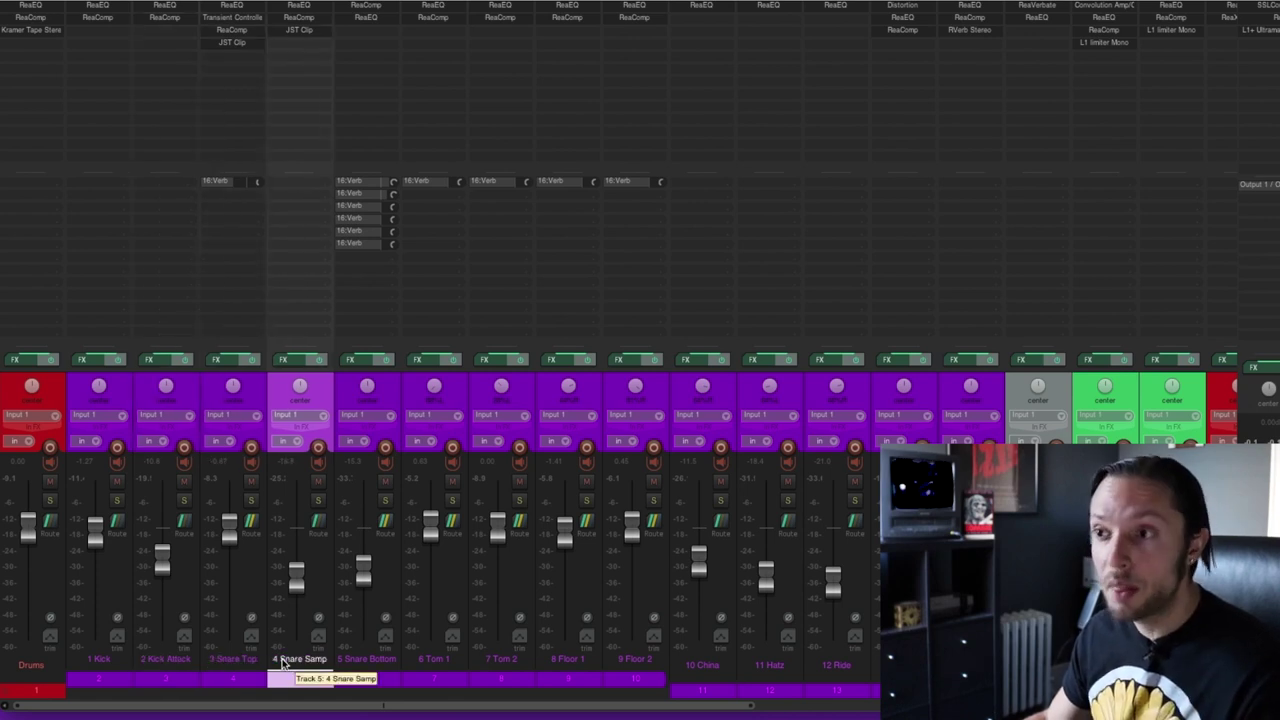
click(386, 663)
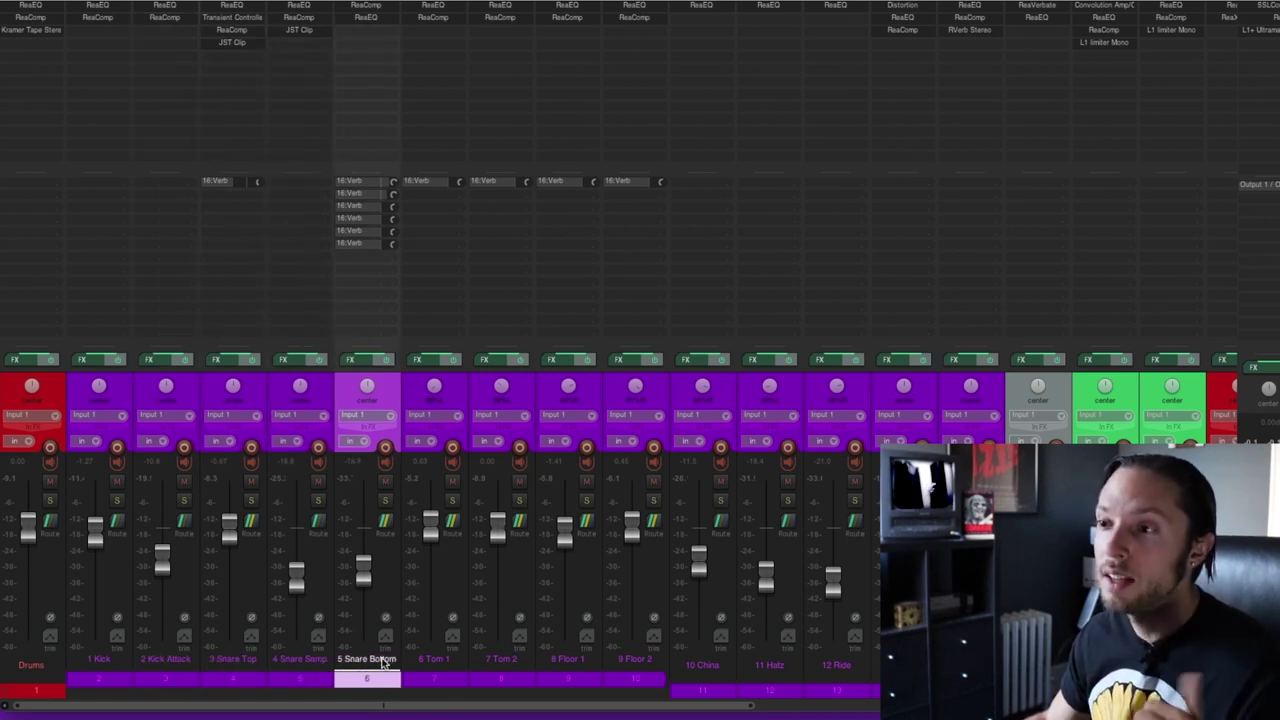
click(432, 663)
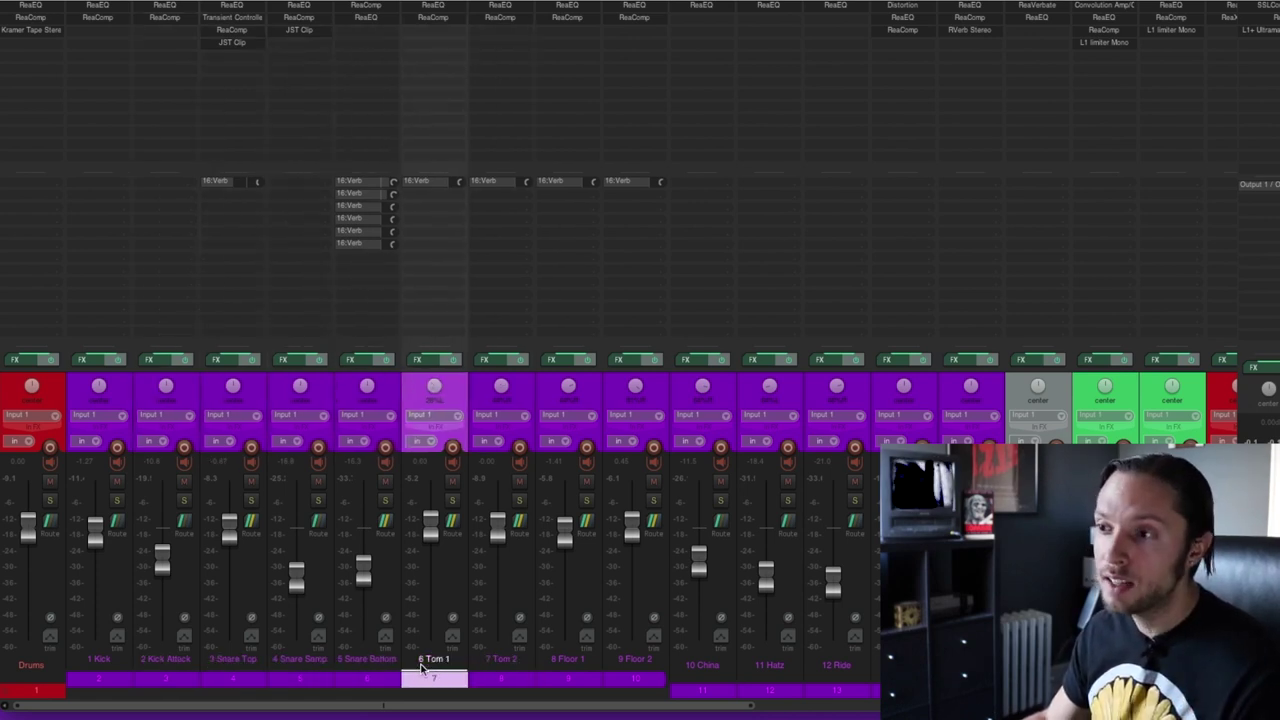
click(521, 663)
click(572, 663)
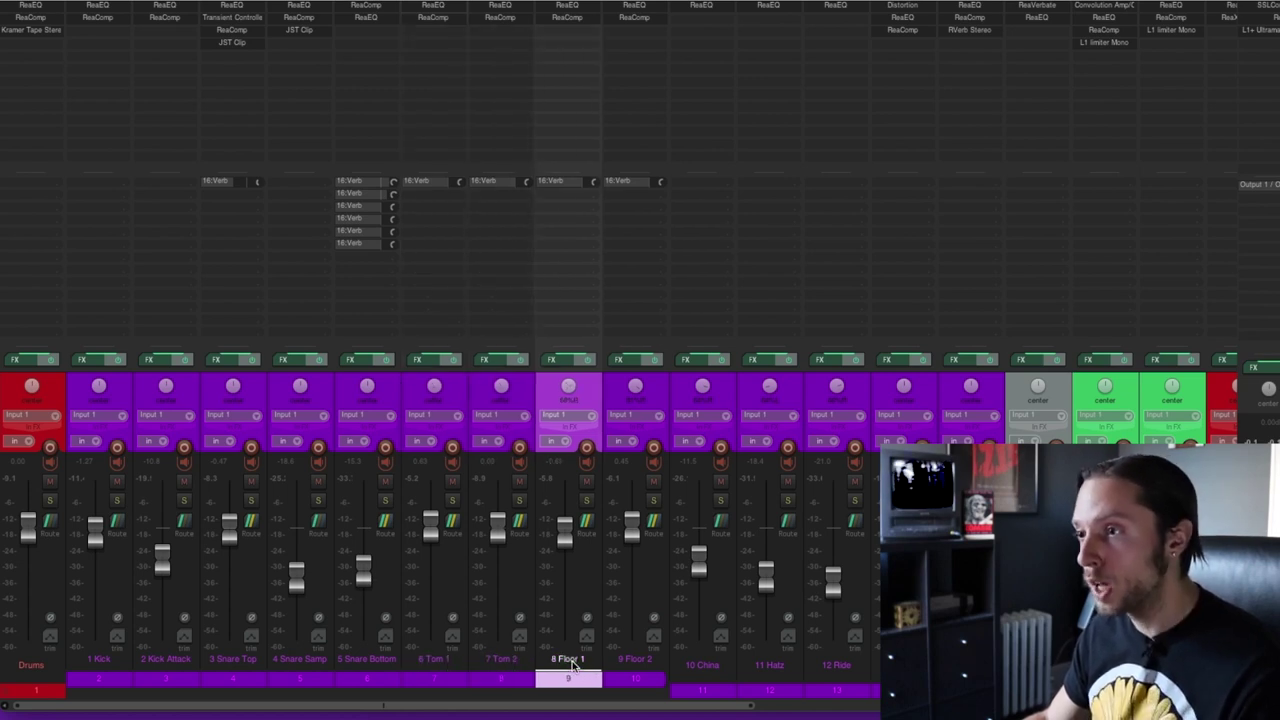
click(650, 663)
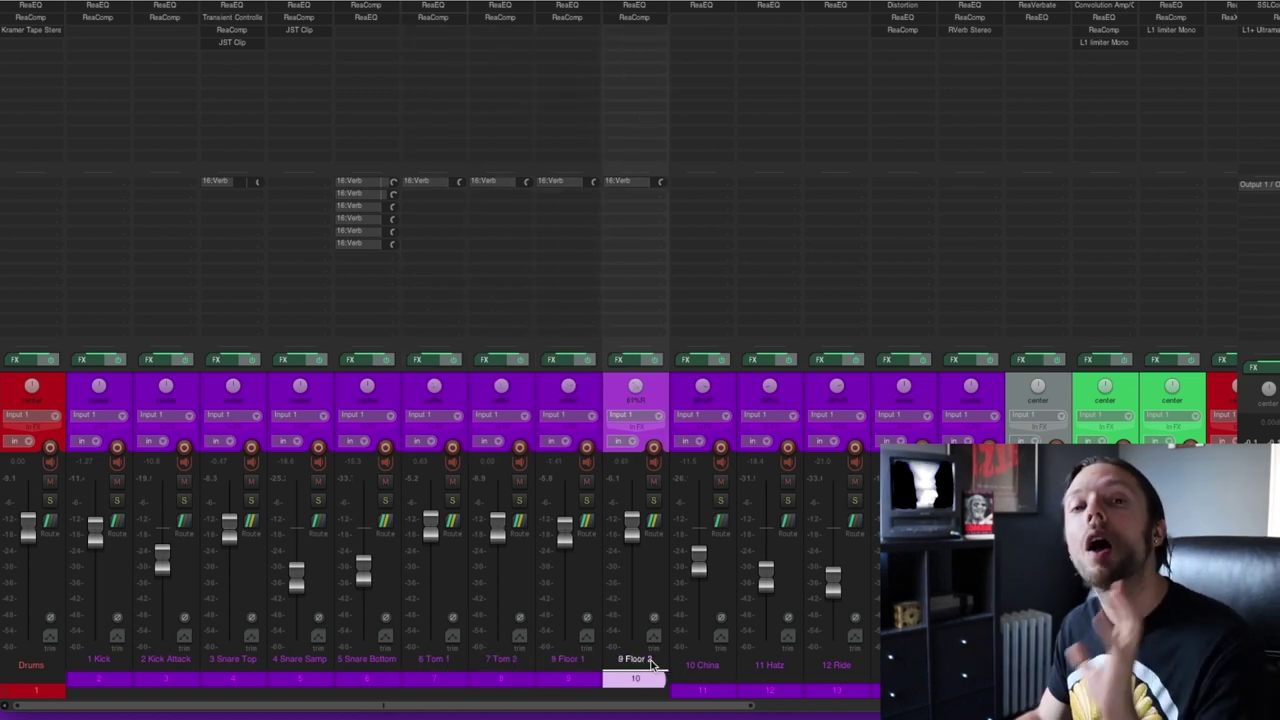
- Select the Drums folder, 10 China, 11 Hatz and 12 Ride, ending on 1 Kick
click(28, 667)
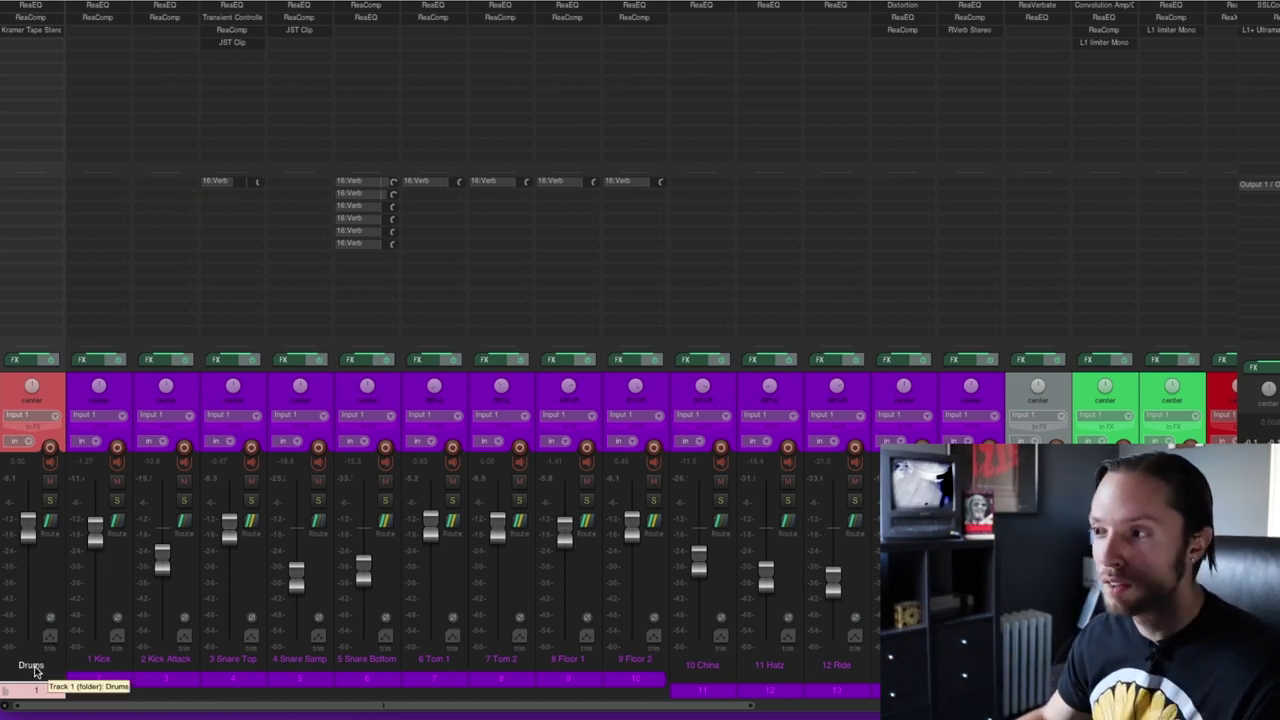
click(719, 675)
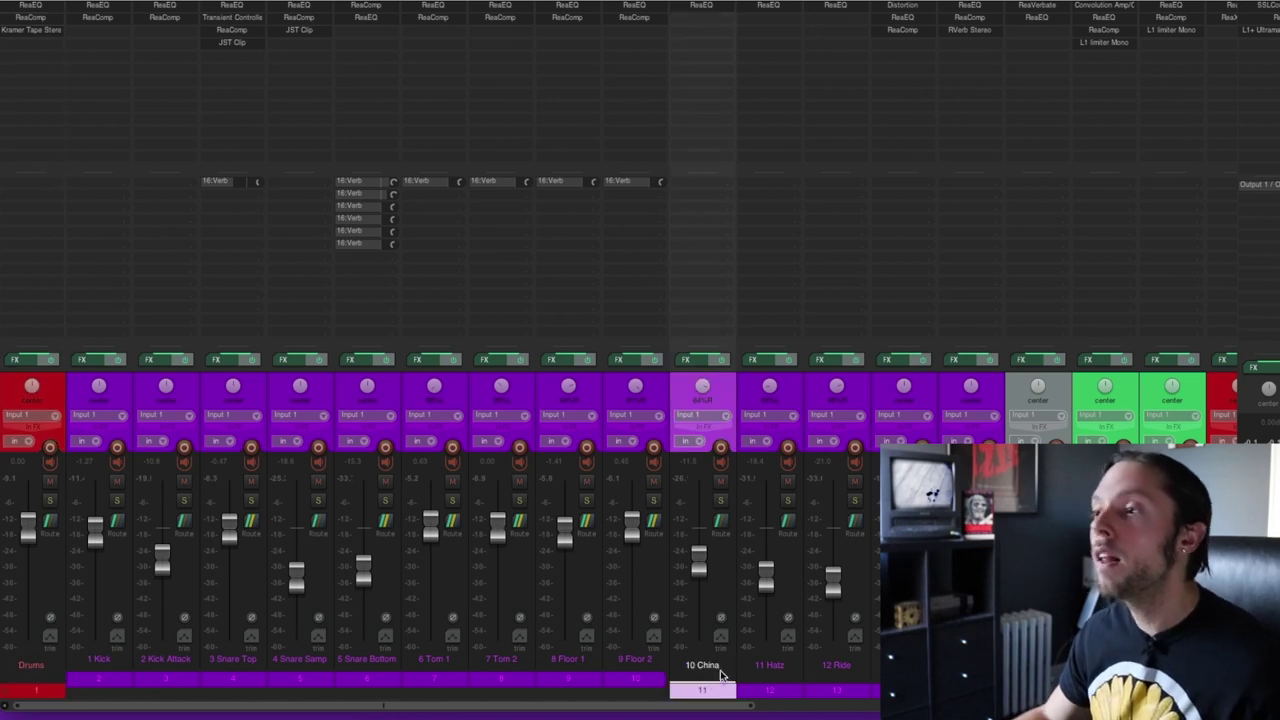
shift+click(836, 675)
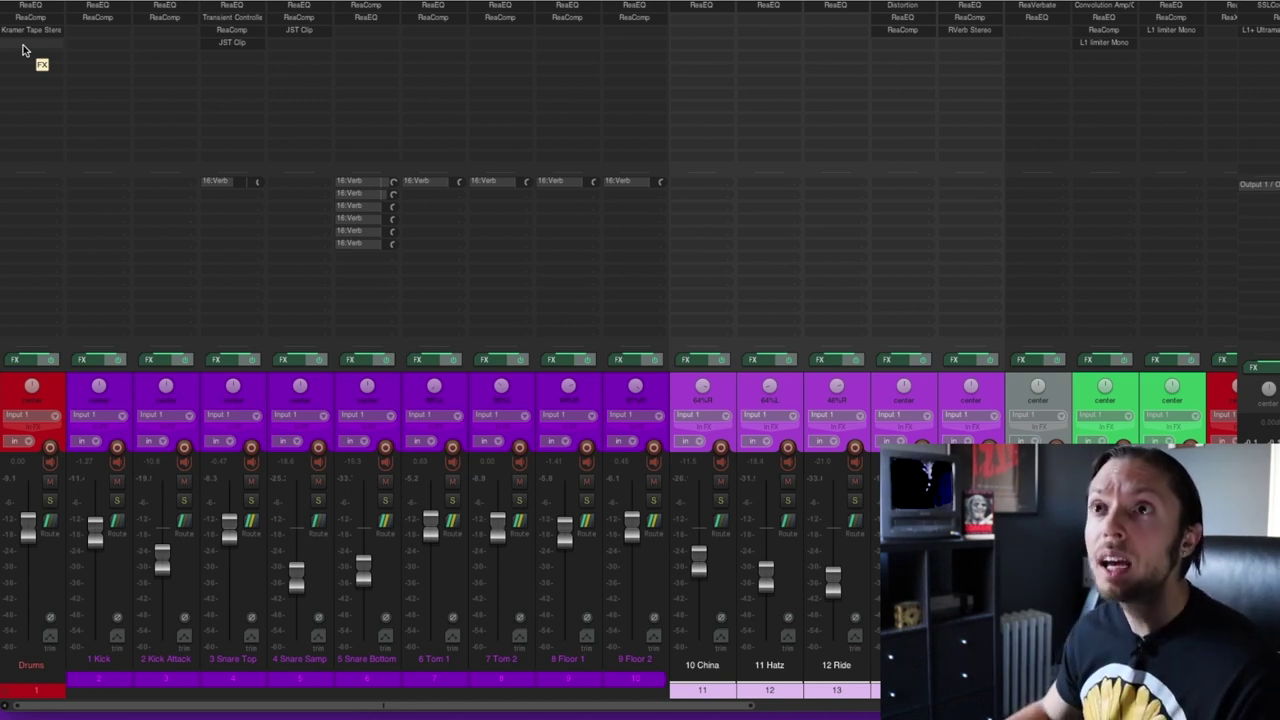
drag(24, 50, 33, 24)
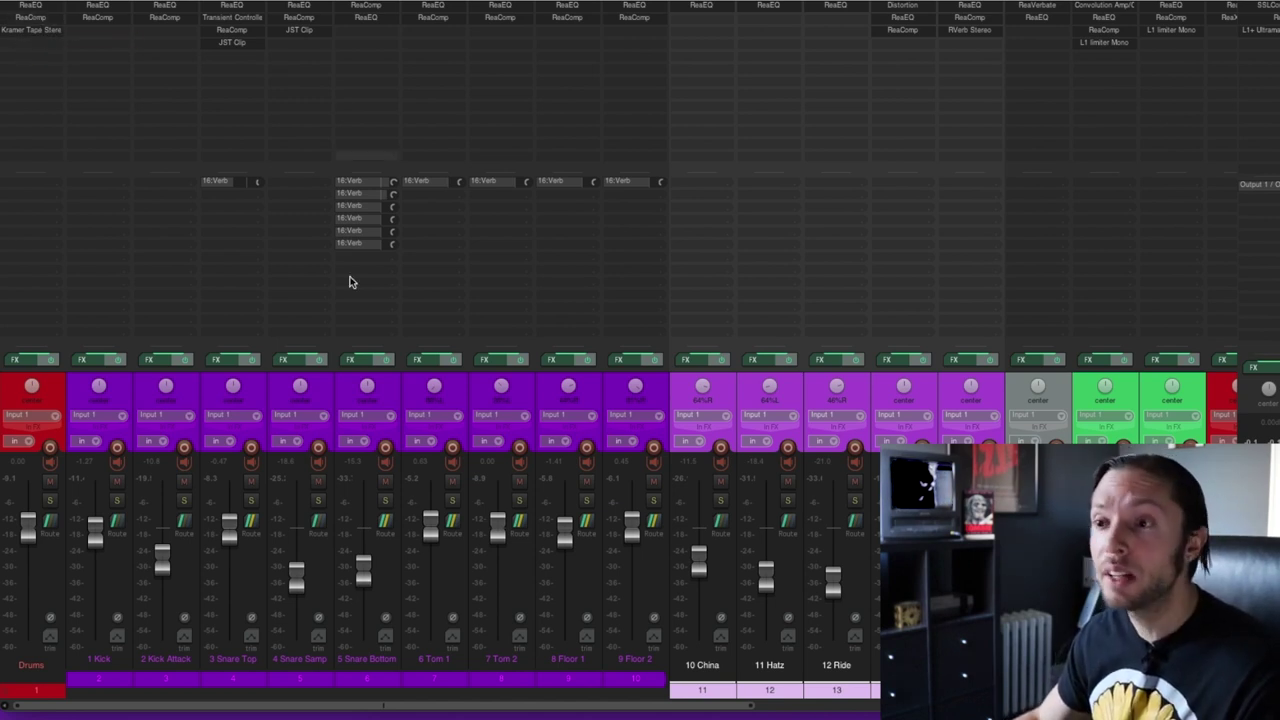
click(99, 668)
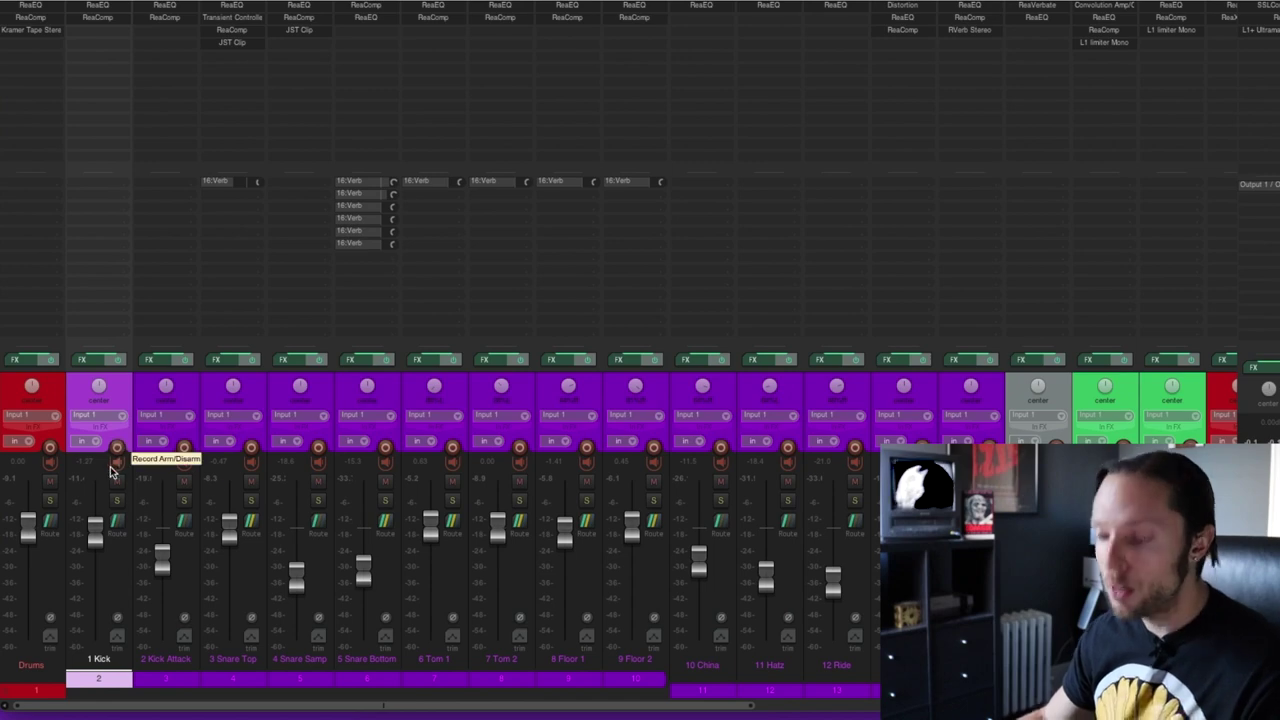
- Glance at the arrange view, return to the mixer and solo 1 Kick
key(ctrl+m)
scroll(651, 284, up, 2)
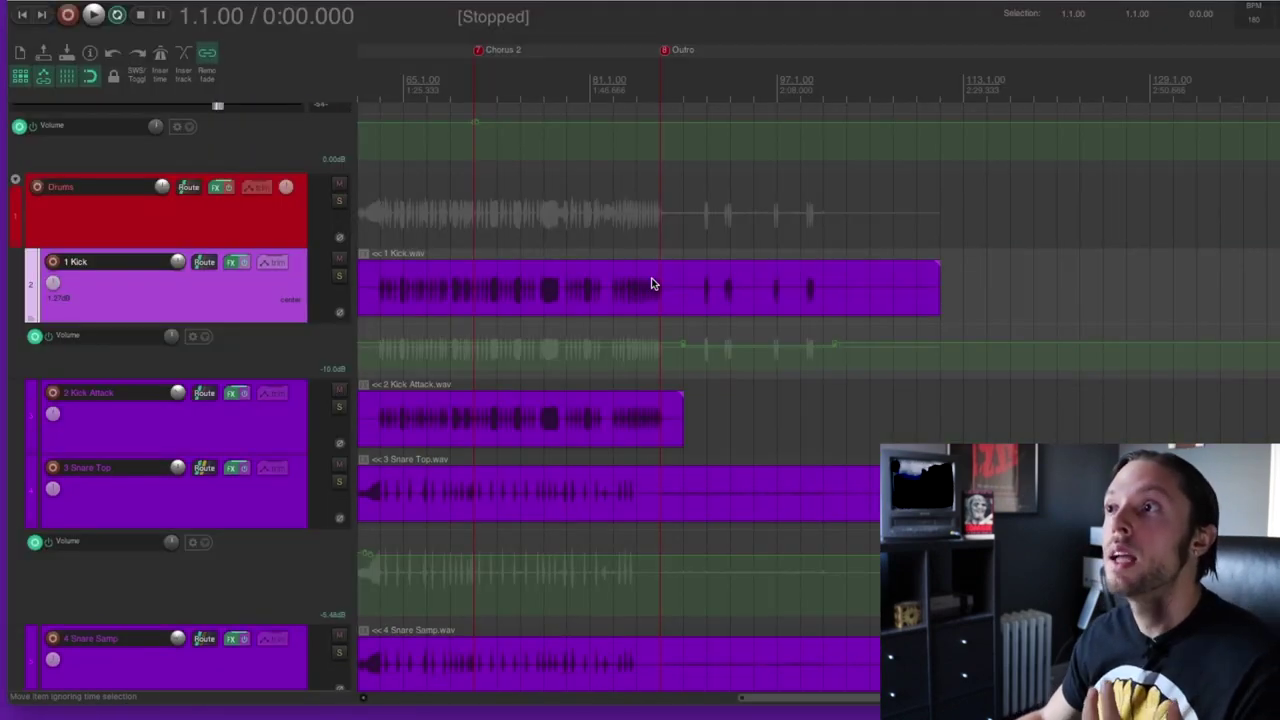
key(ctrl+m)
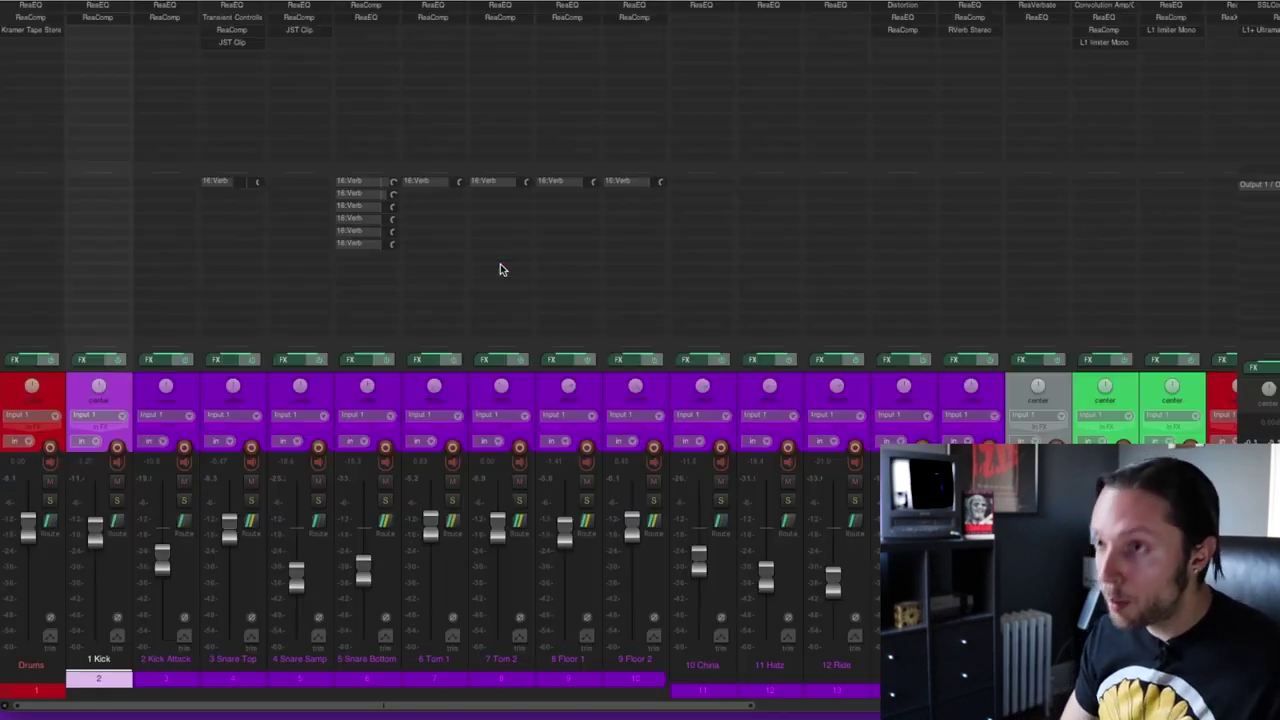
click(117, 501)
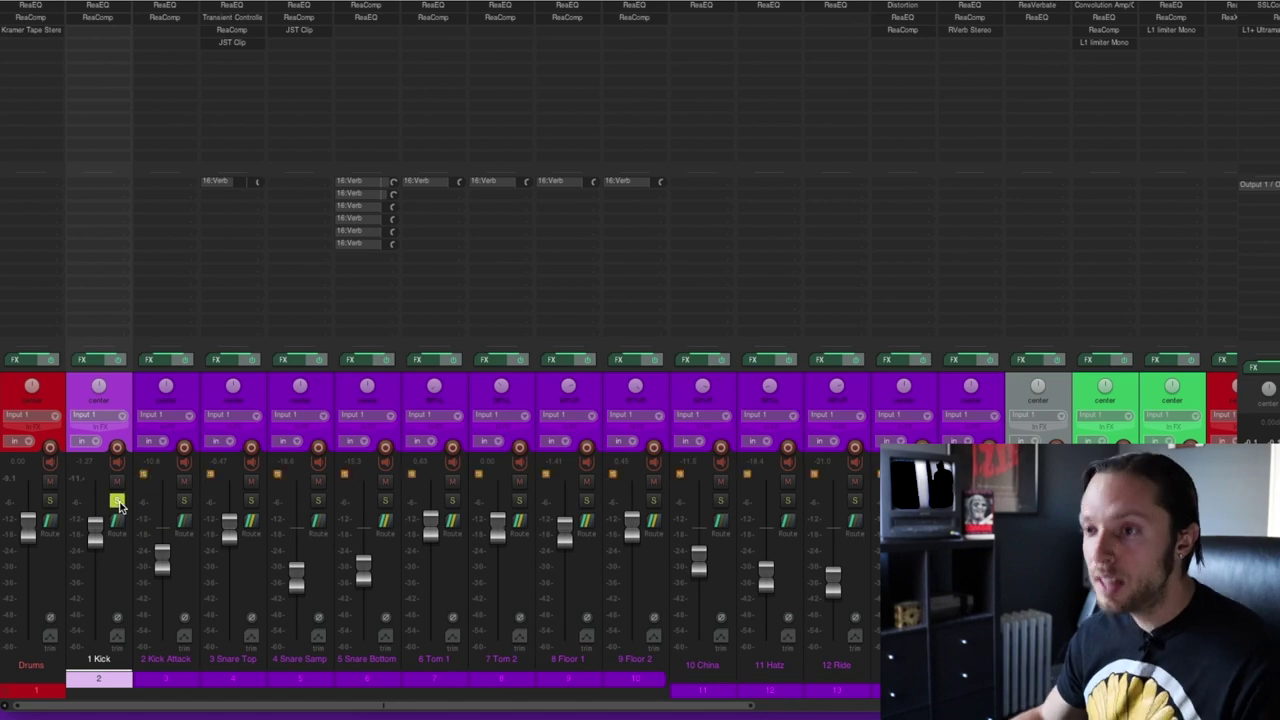
- Play 1 Kick from bar 3, toggling solo against the full kit, then bring up its ReaEQ
key(ctrl+m)
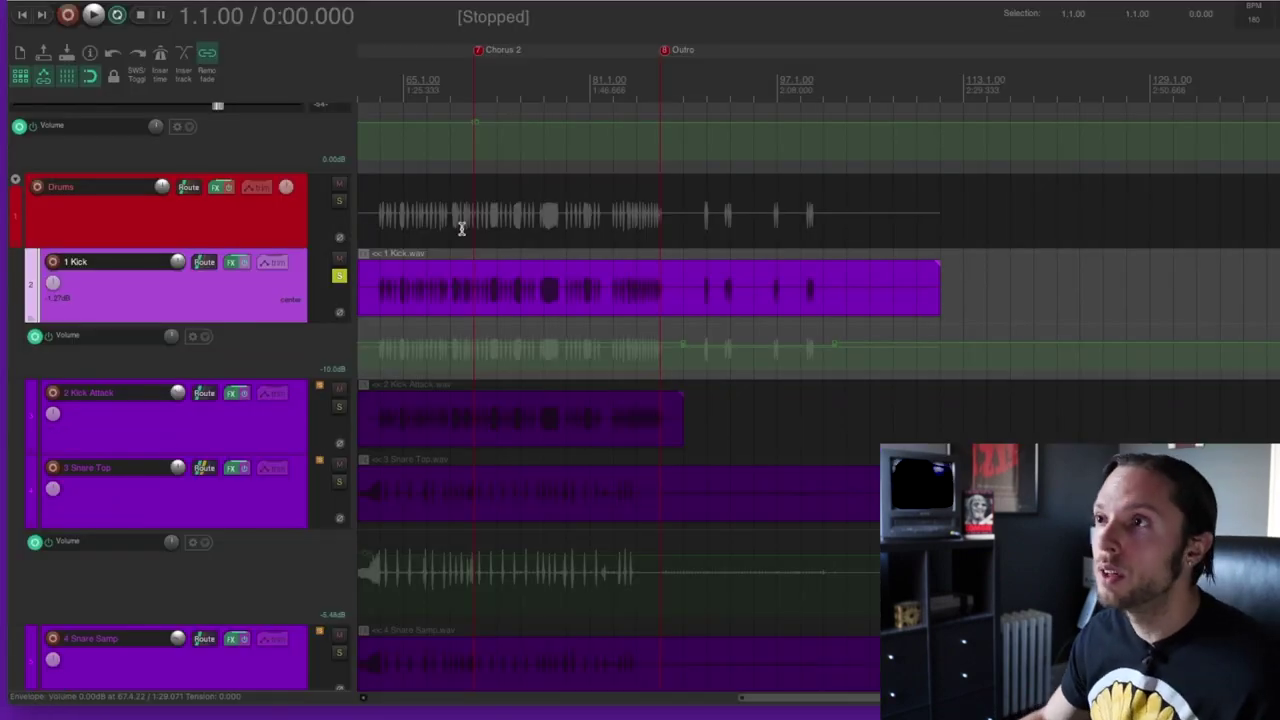
scroll(396, 266, up, 6)
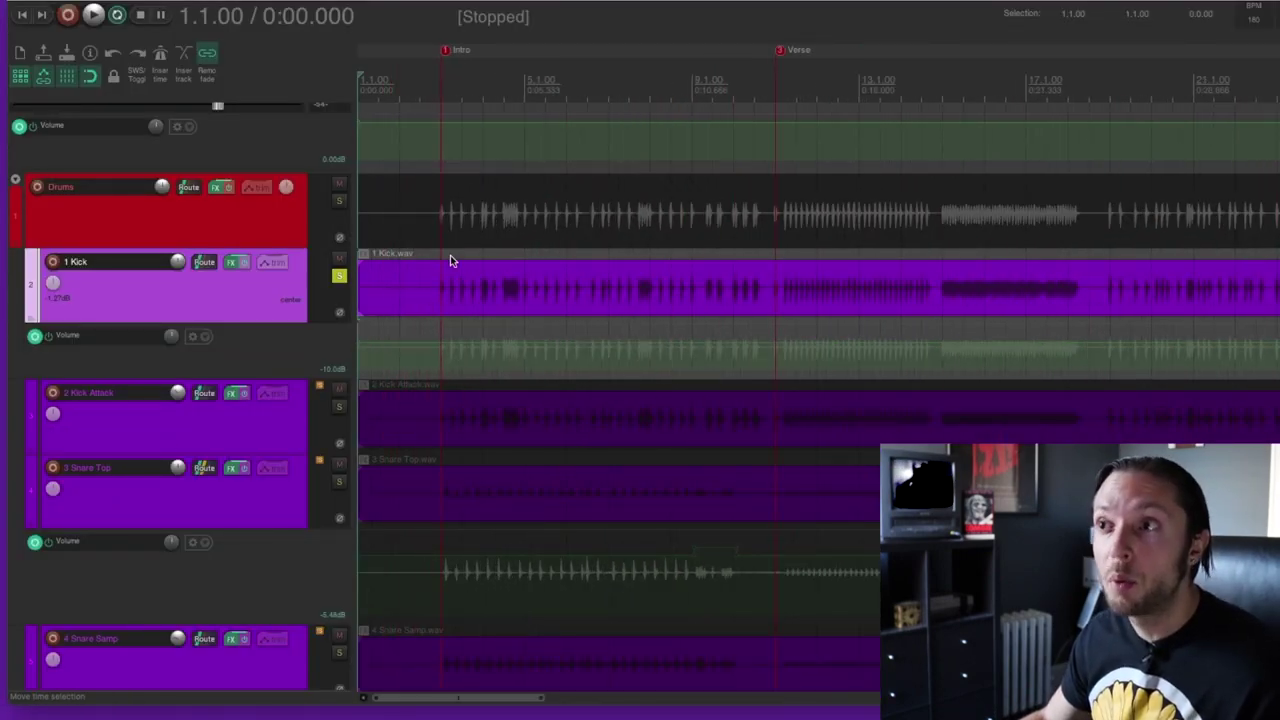
click(433, 252)
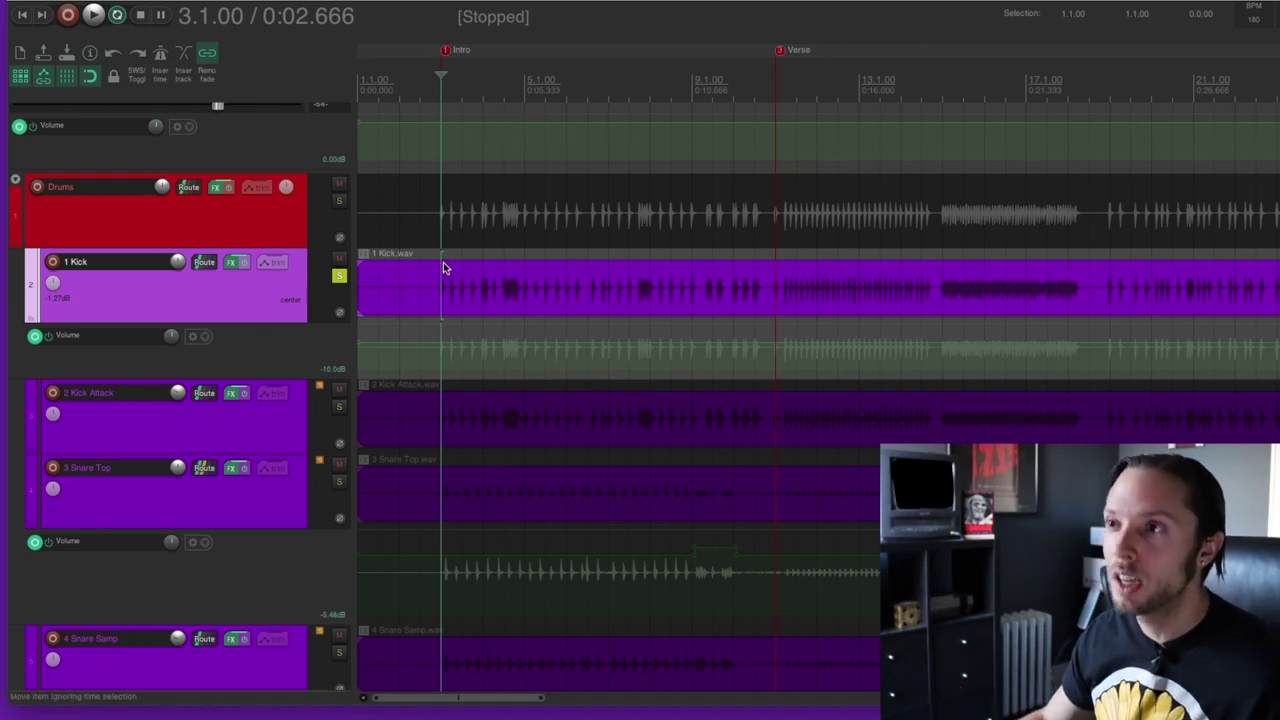
key(space)
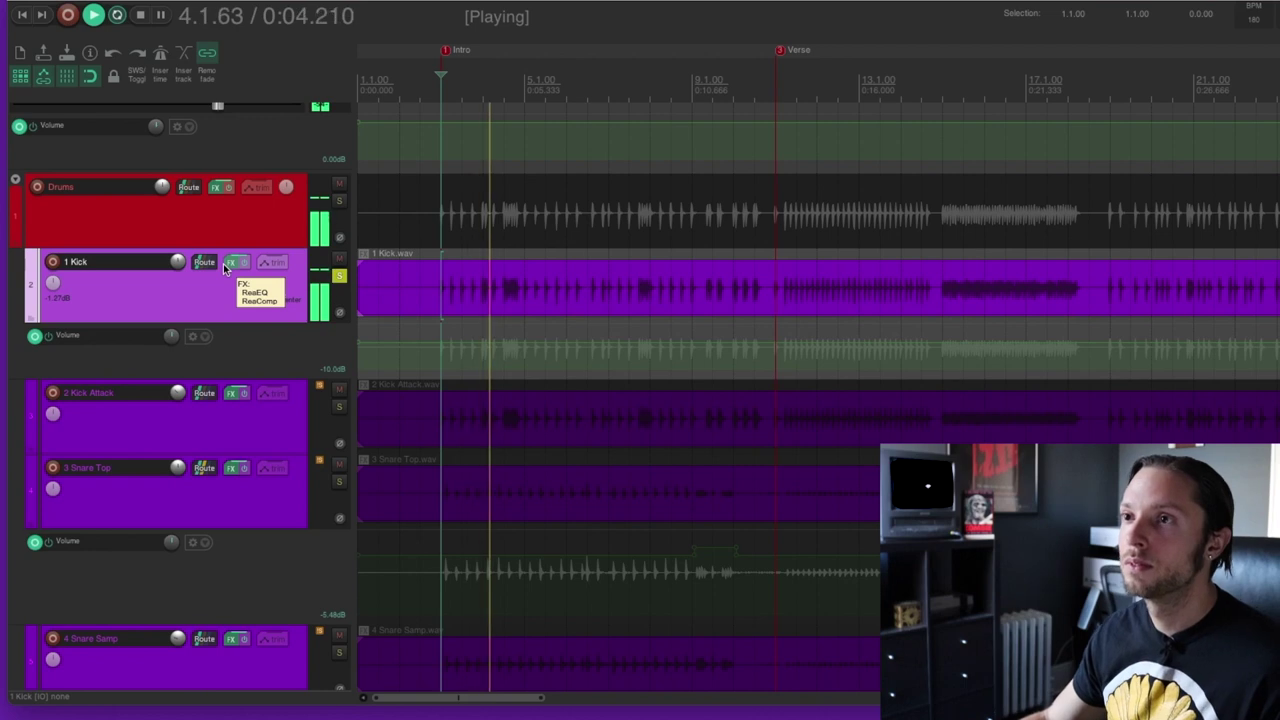
click(338, 278)
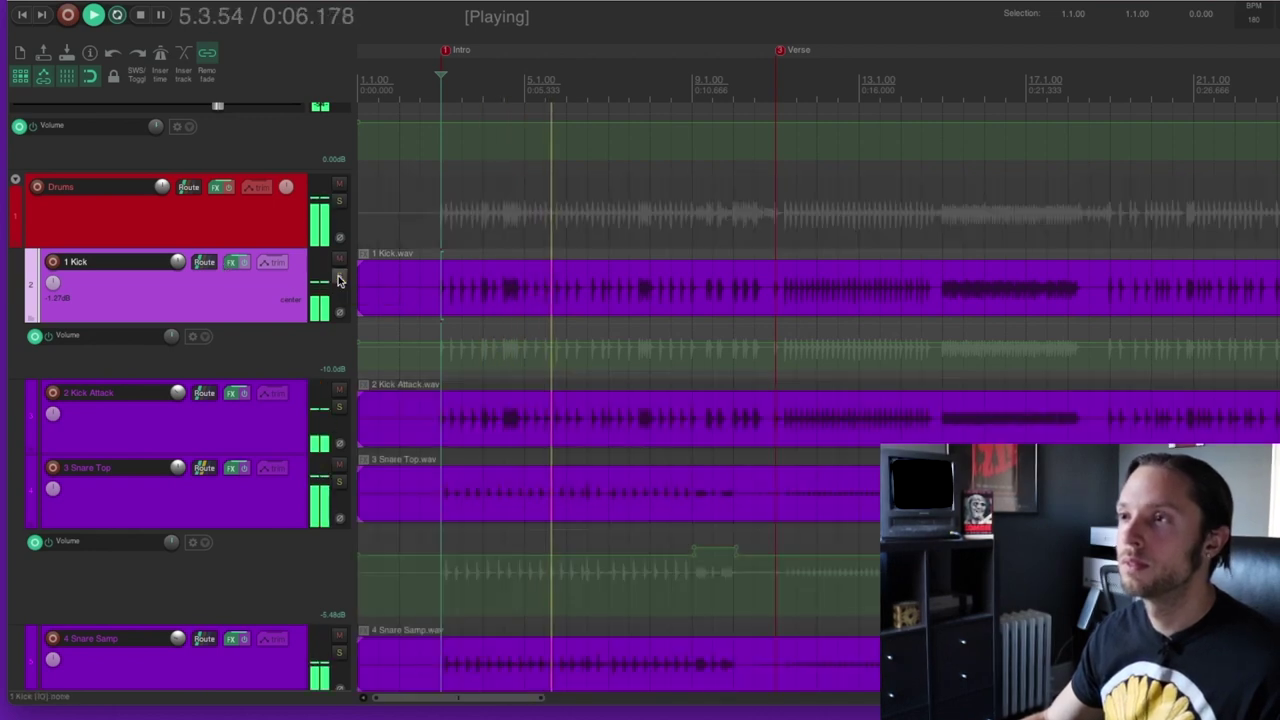
click(338, 278)
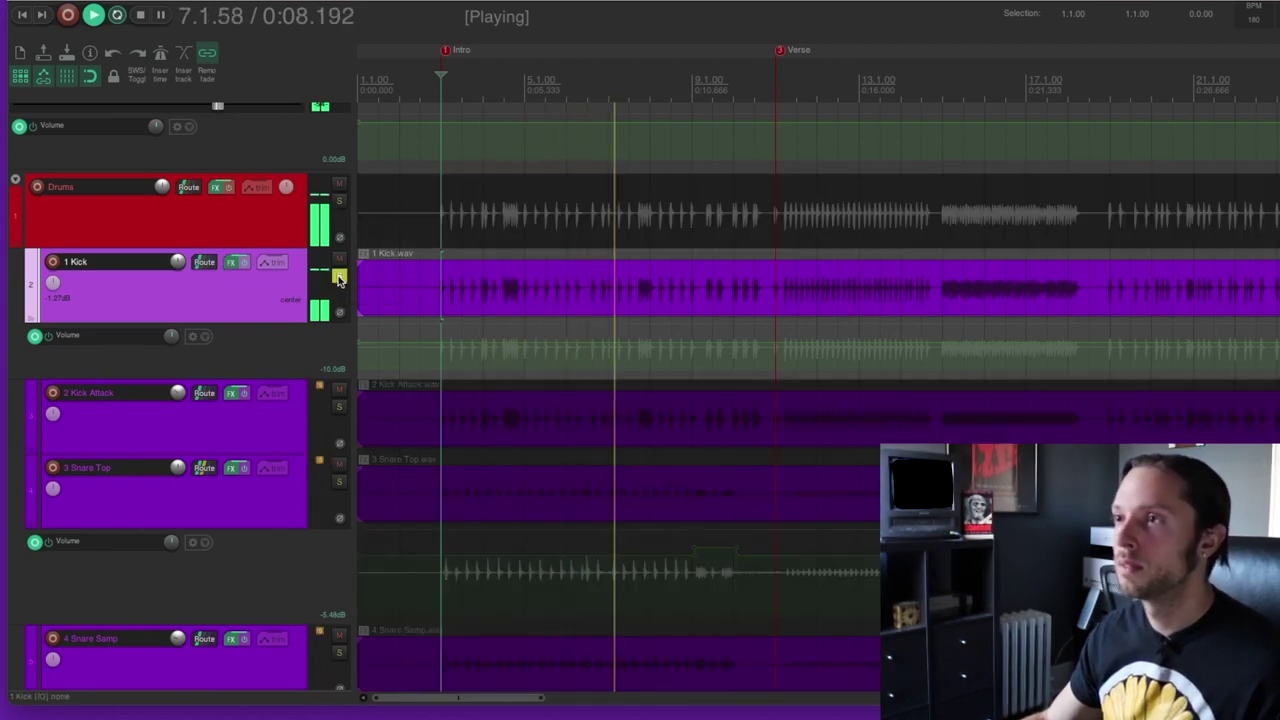
key(space)
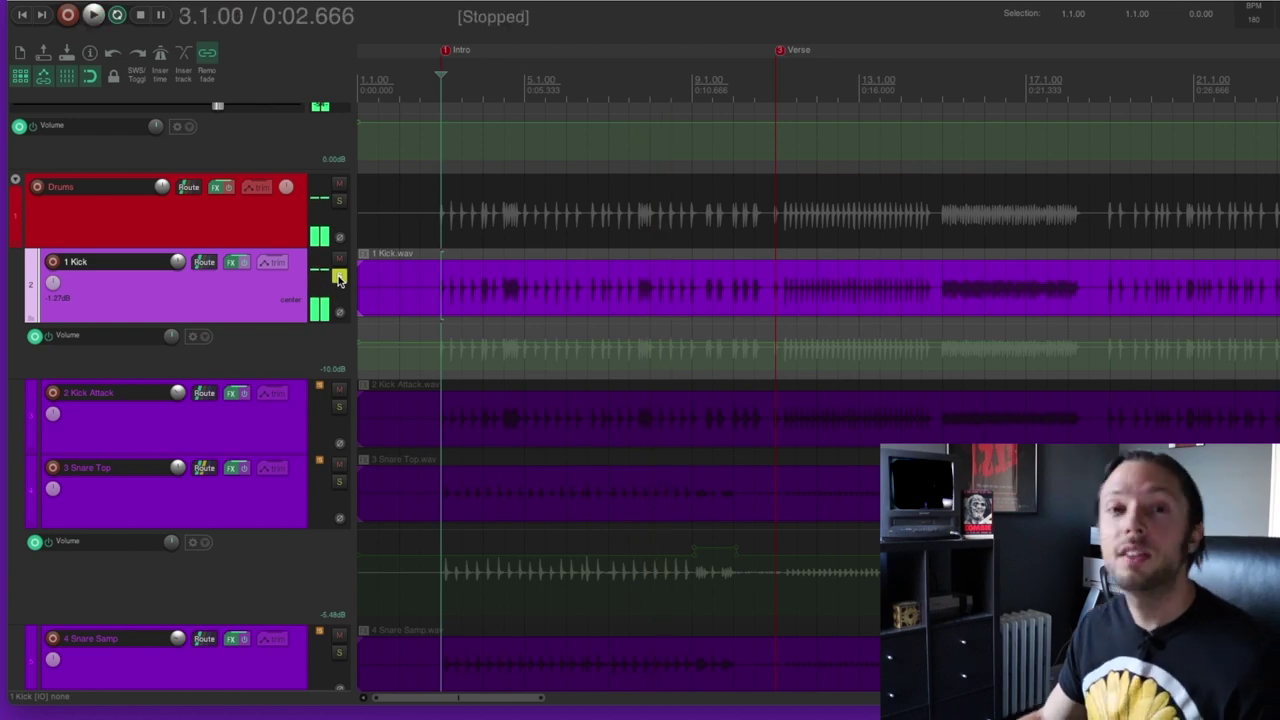
key(ctrl+m)
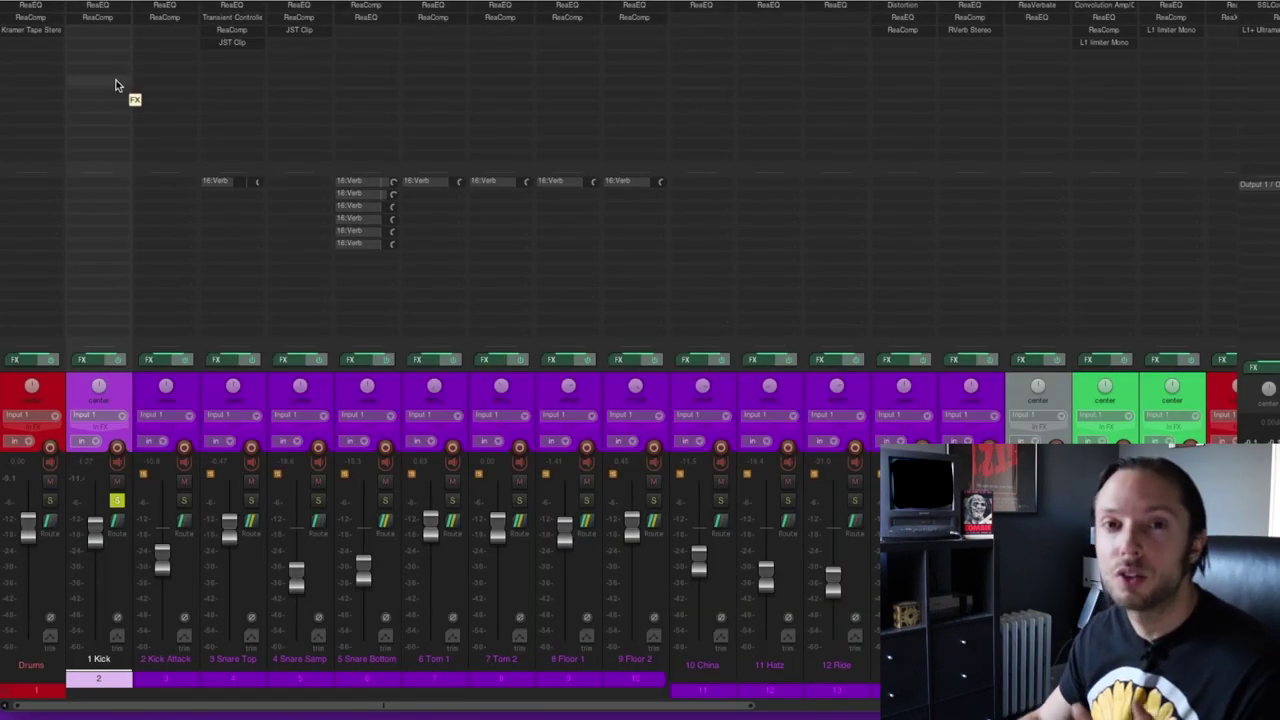
click(100, 12)
- A/B the 1 Kick ReaEQ bypass during playback, leave it enabled, and bring up its ReaComp
drag(246, 258, 343, 170)
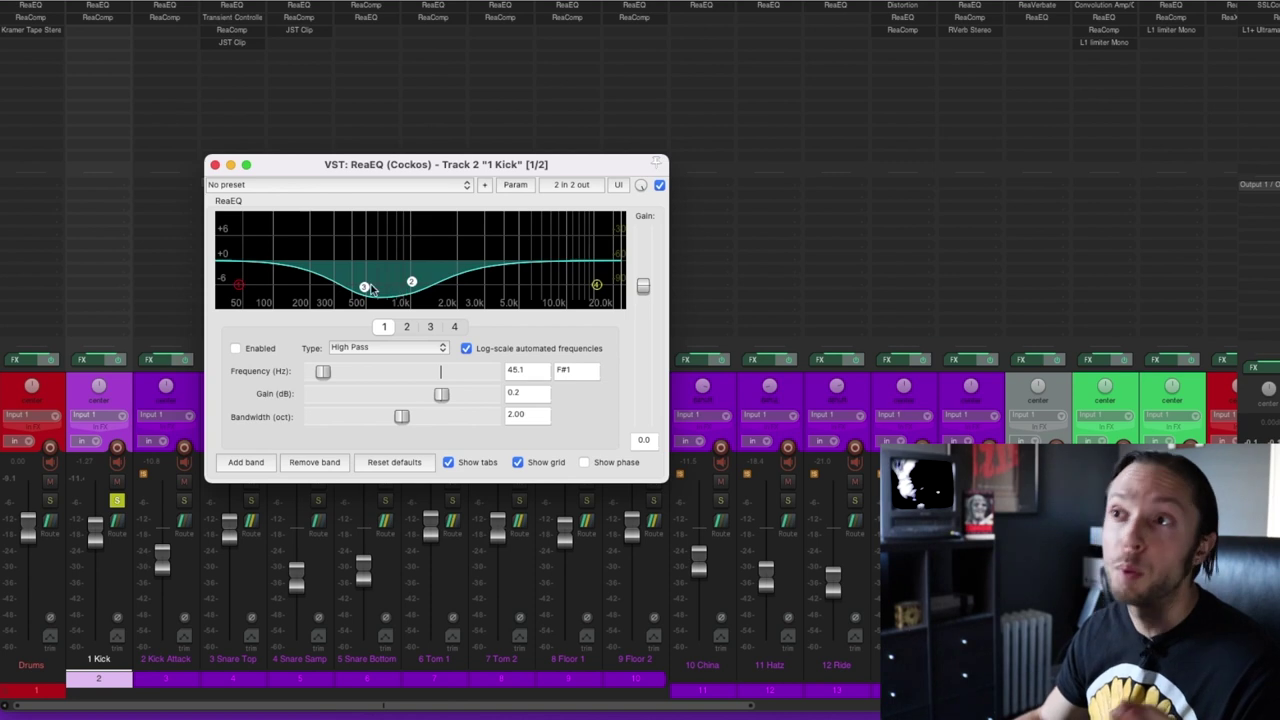
mouse_move(366, 286)
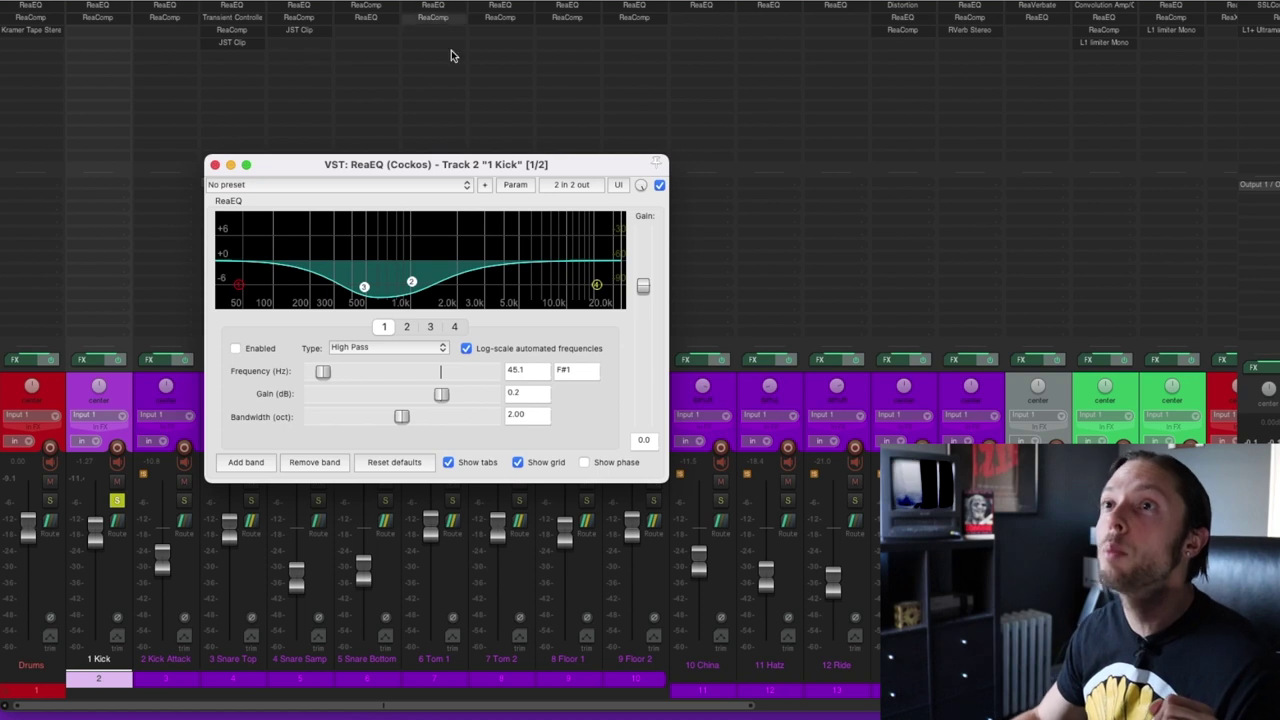
click(659, 186)
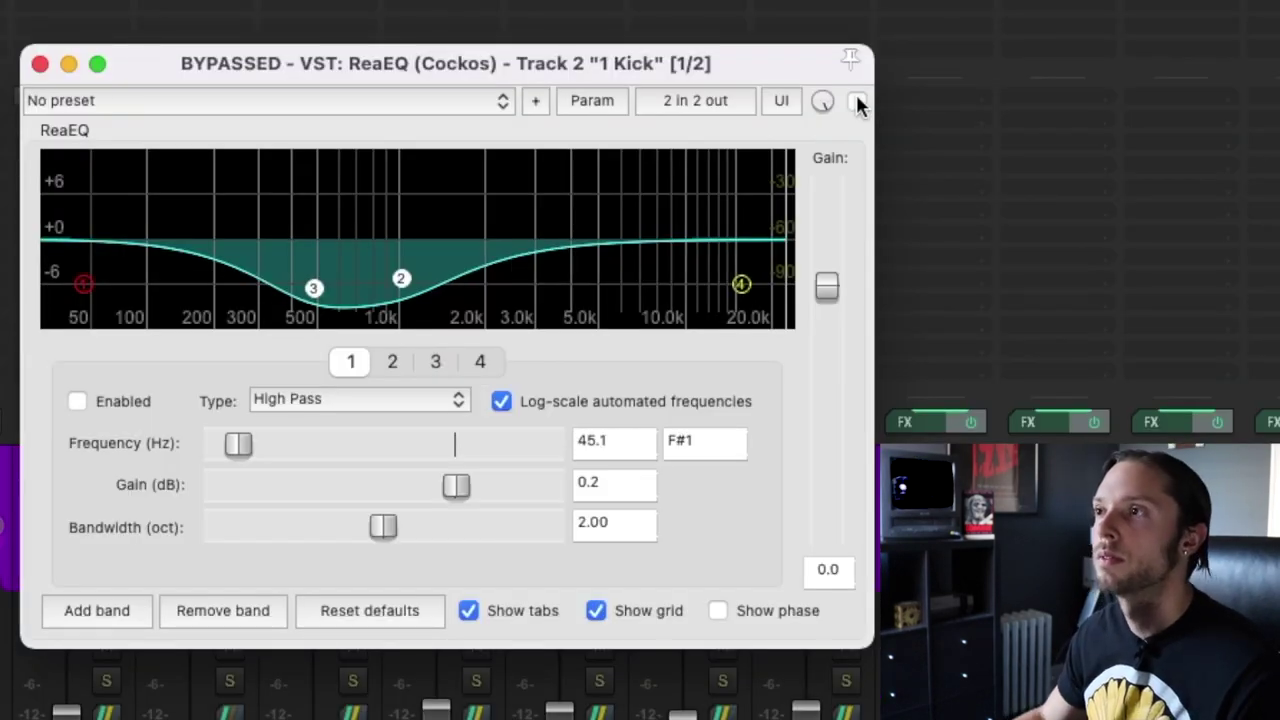
click(857, 102)
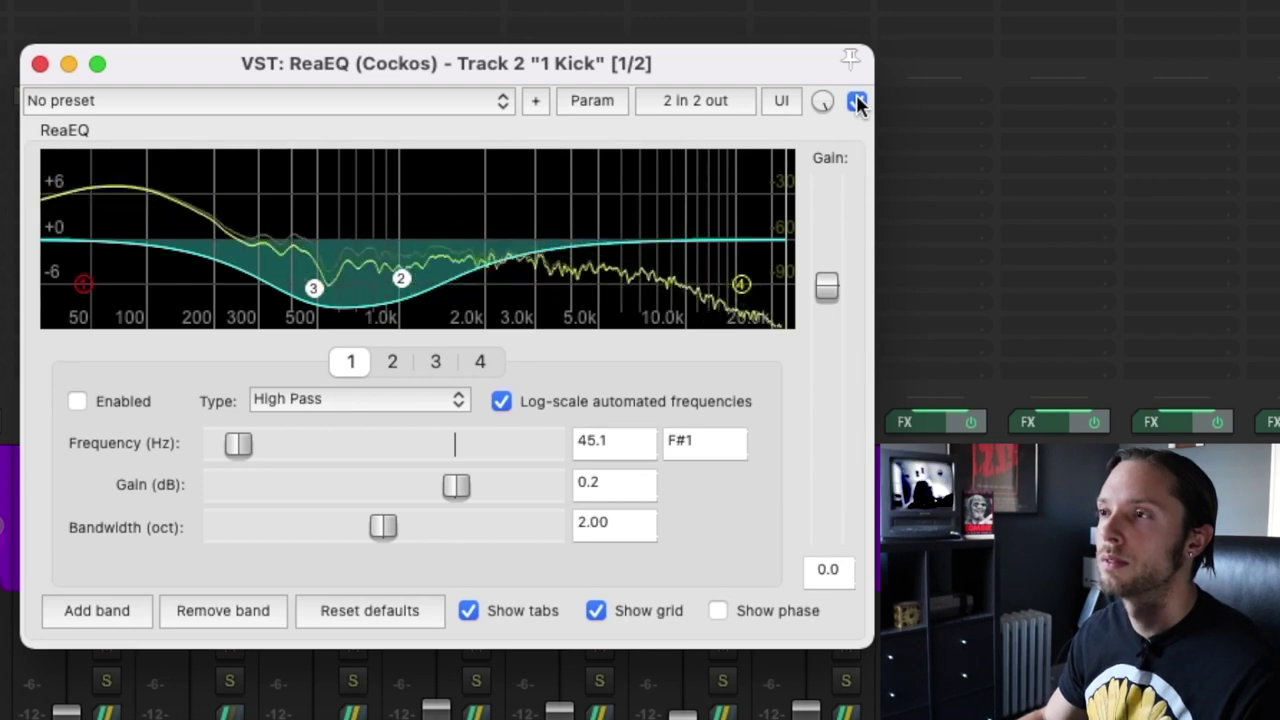
click(857, 102)
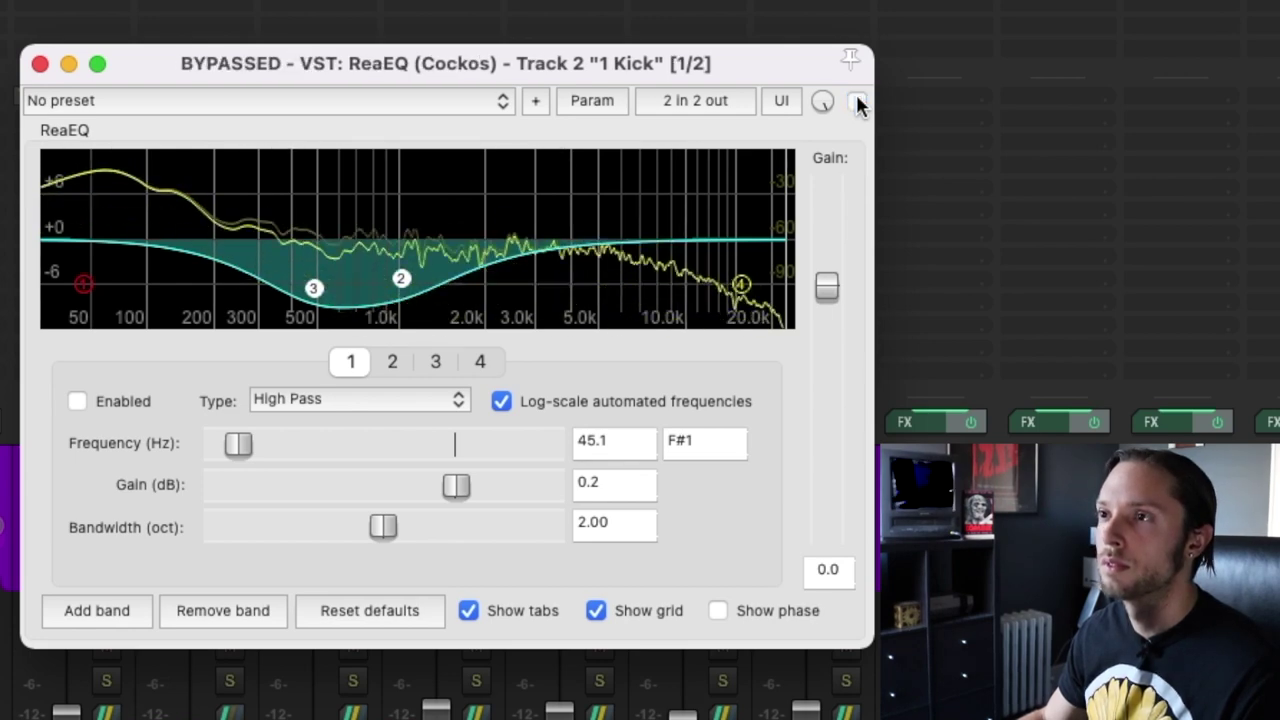
click(857, 102)
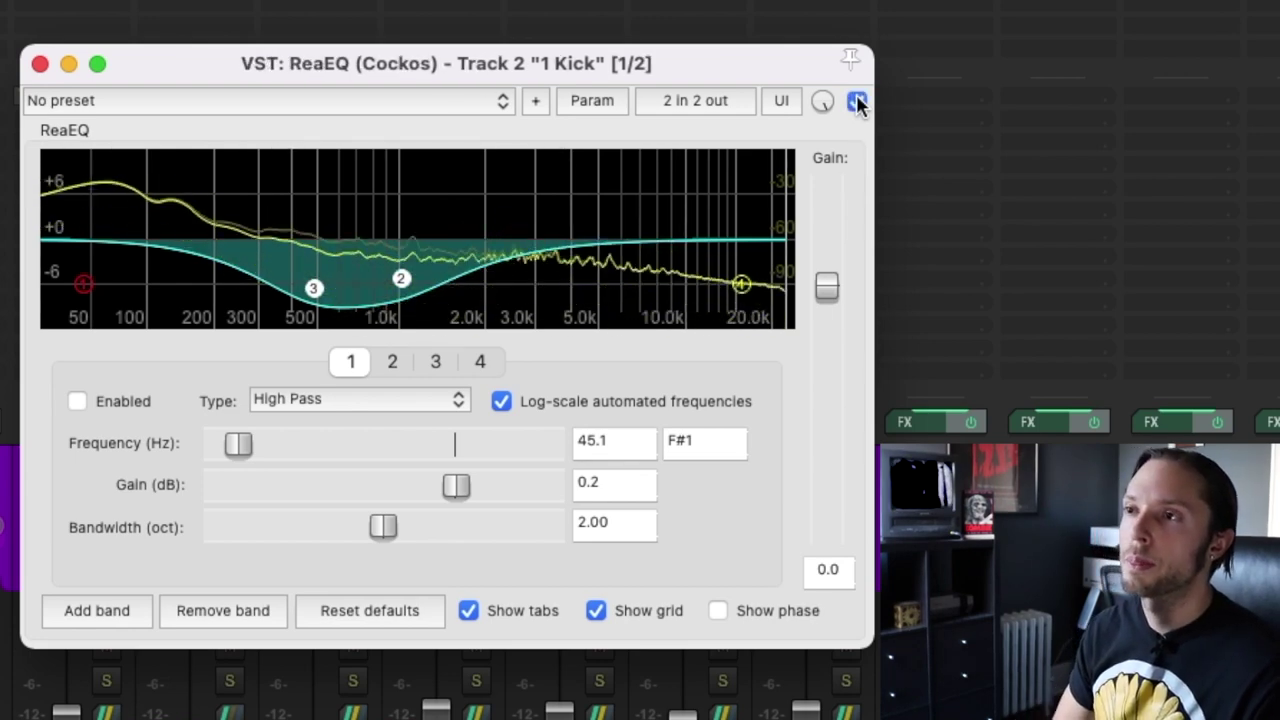
key(space)
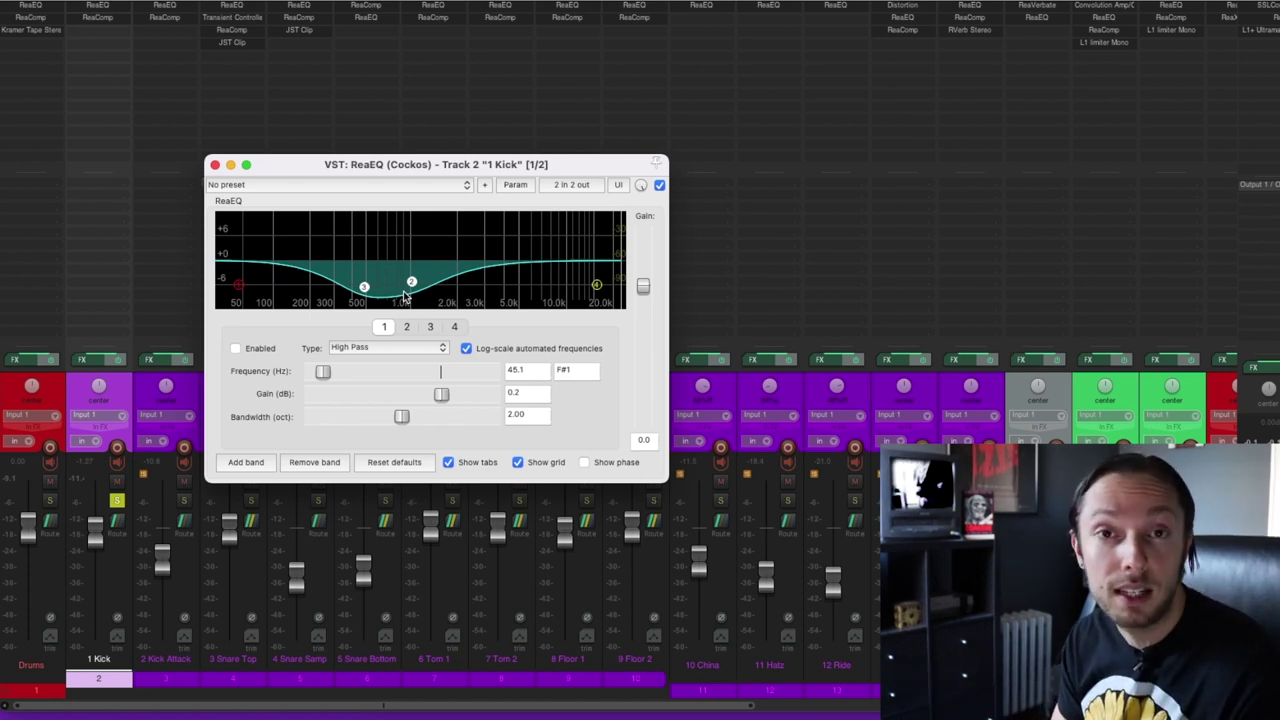
click(214, 164)
- Bring up the 1 Kick ReaComp (-31.1 dB threshold, 2.06:1 ratio) and move it aside
click(100, 17)
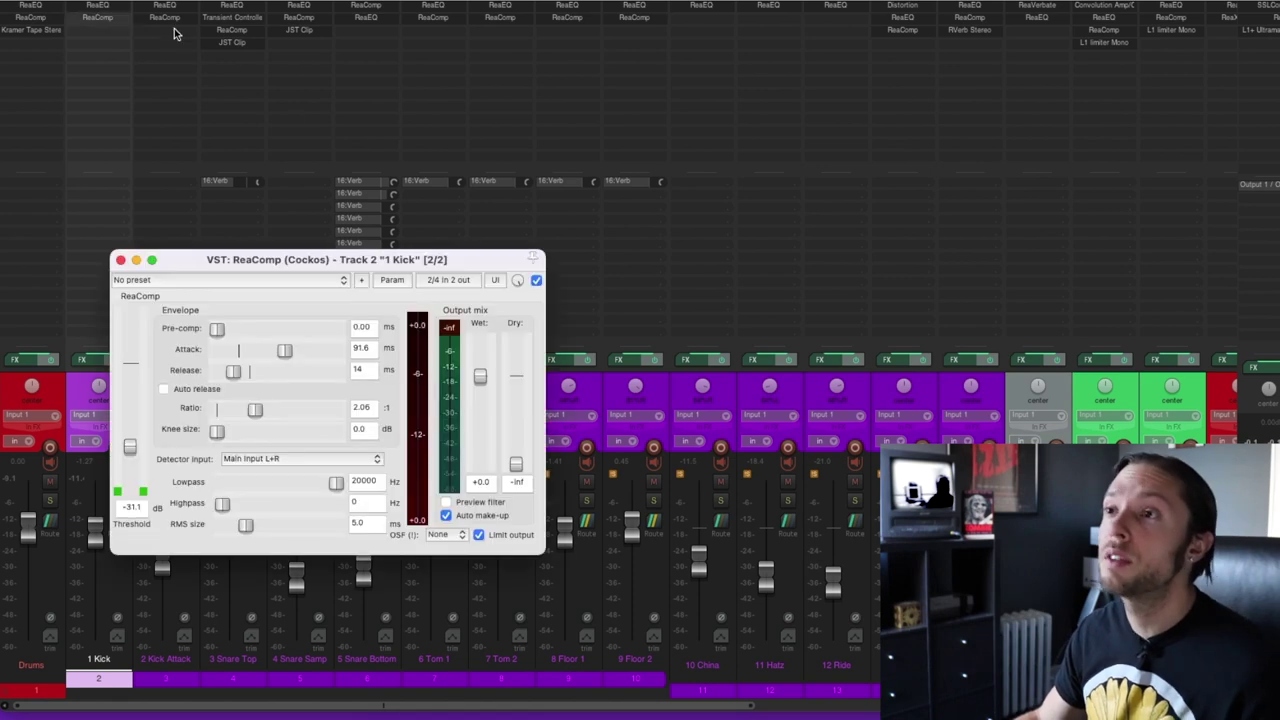
drag(296, 265, 455, 190)
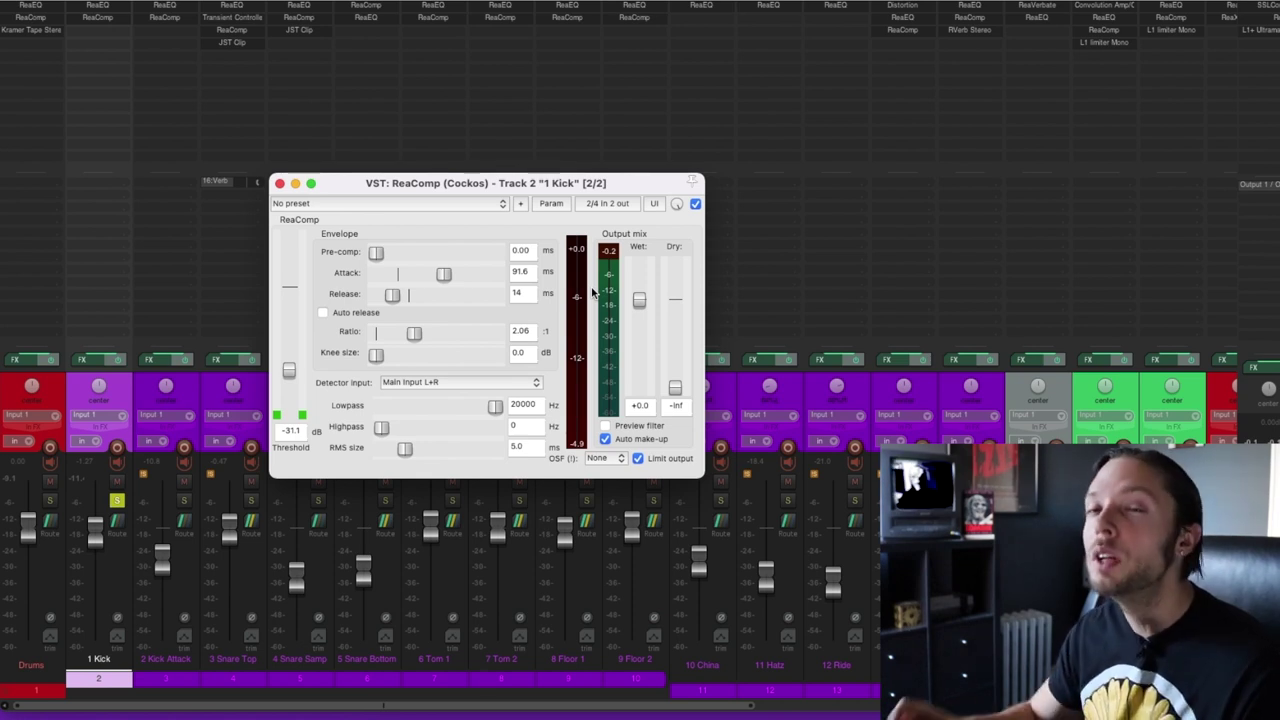
- Close the kick compressor, select 2 Kick Attack and bring up its ReaEQ window
click(281, 183)
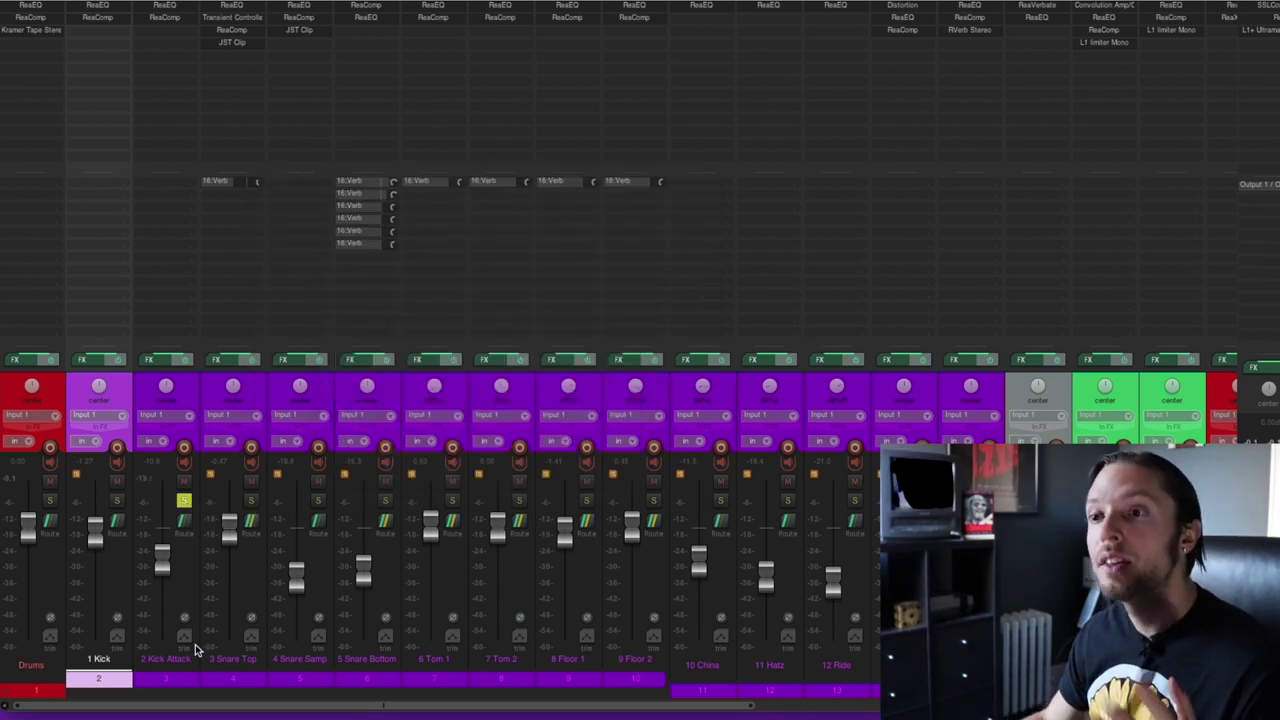
click(170, 670)
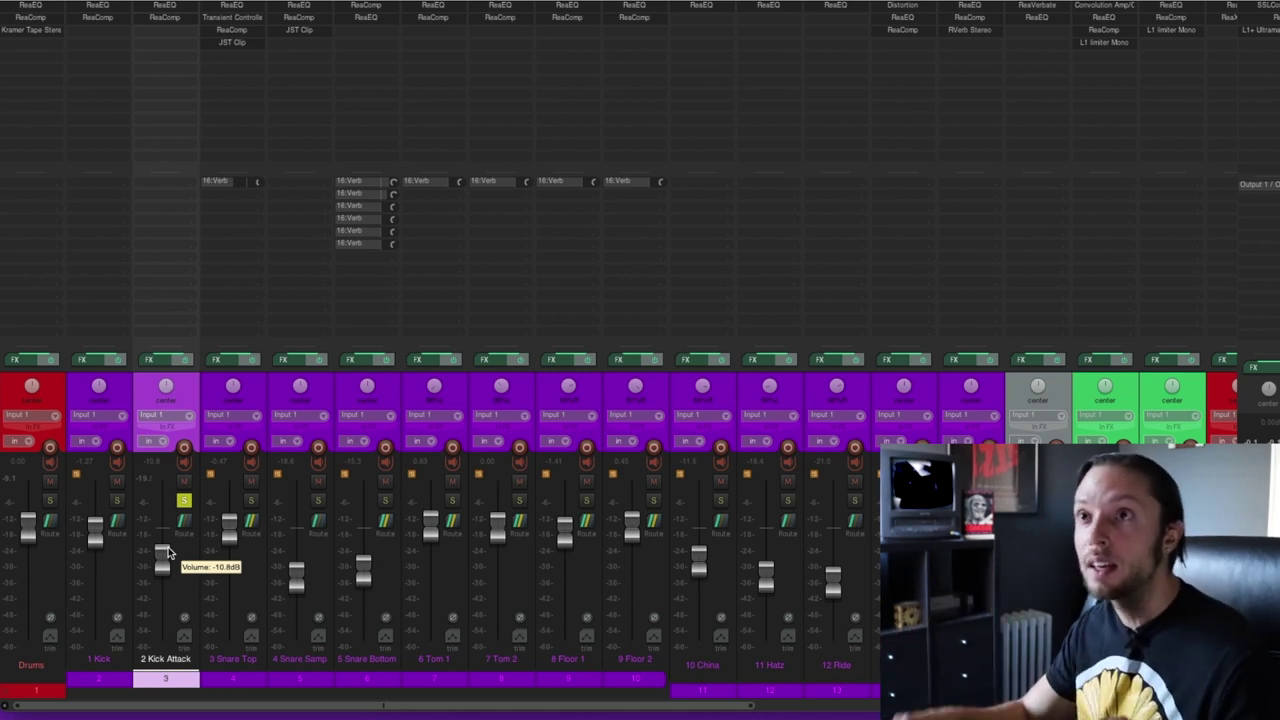
click(165, 6)
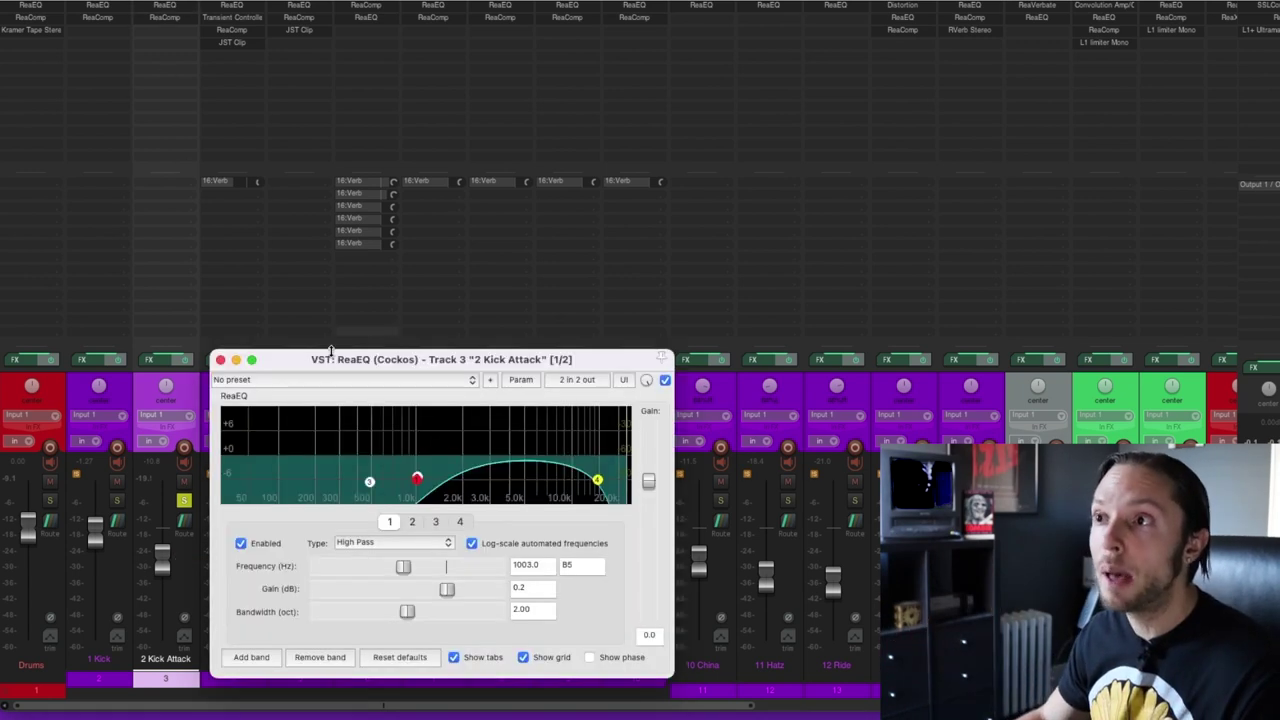
drag(335, 363, 504, 273)
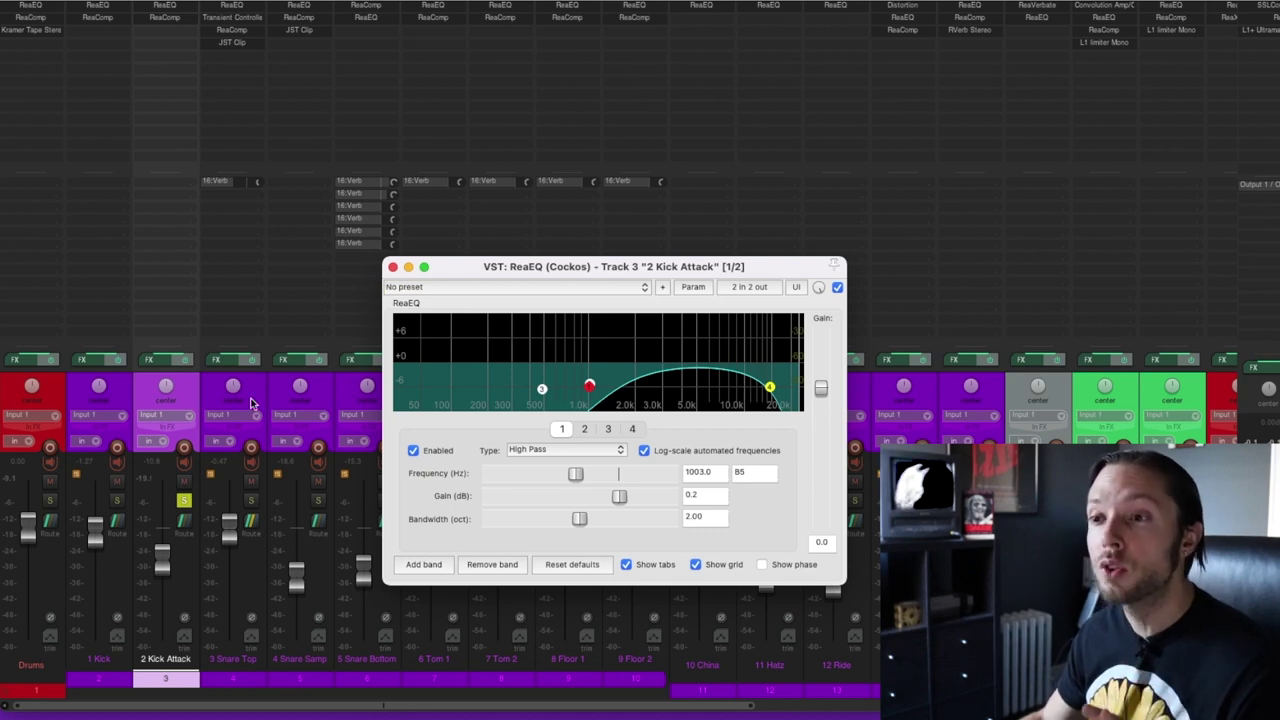
- Toggle Kick Attack EQ bypass during playback, check band 4's 14652 Hz low-pass, then solo 1 Kick
key(space)
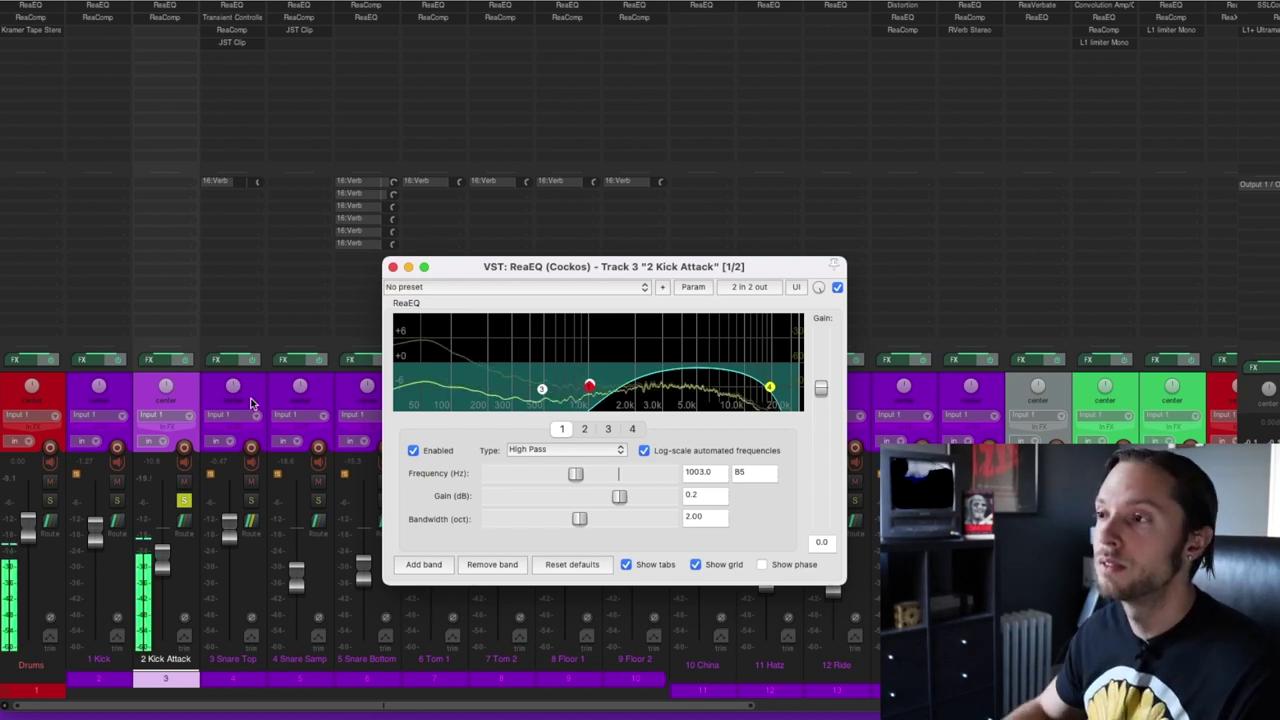
click(837, 287)
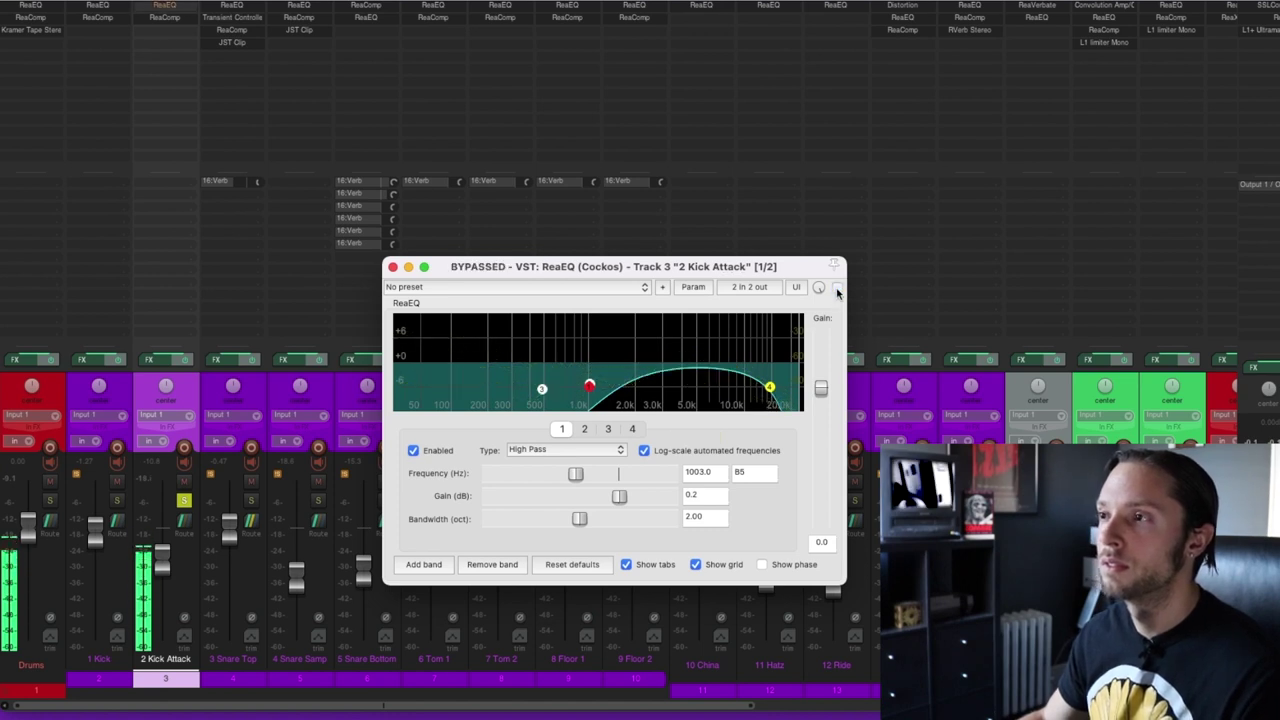
click(837, 287)
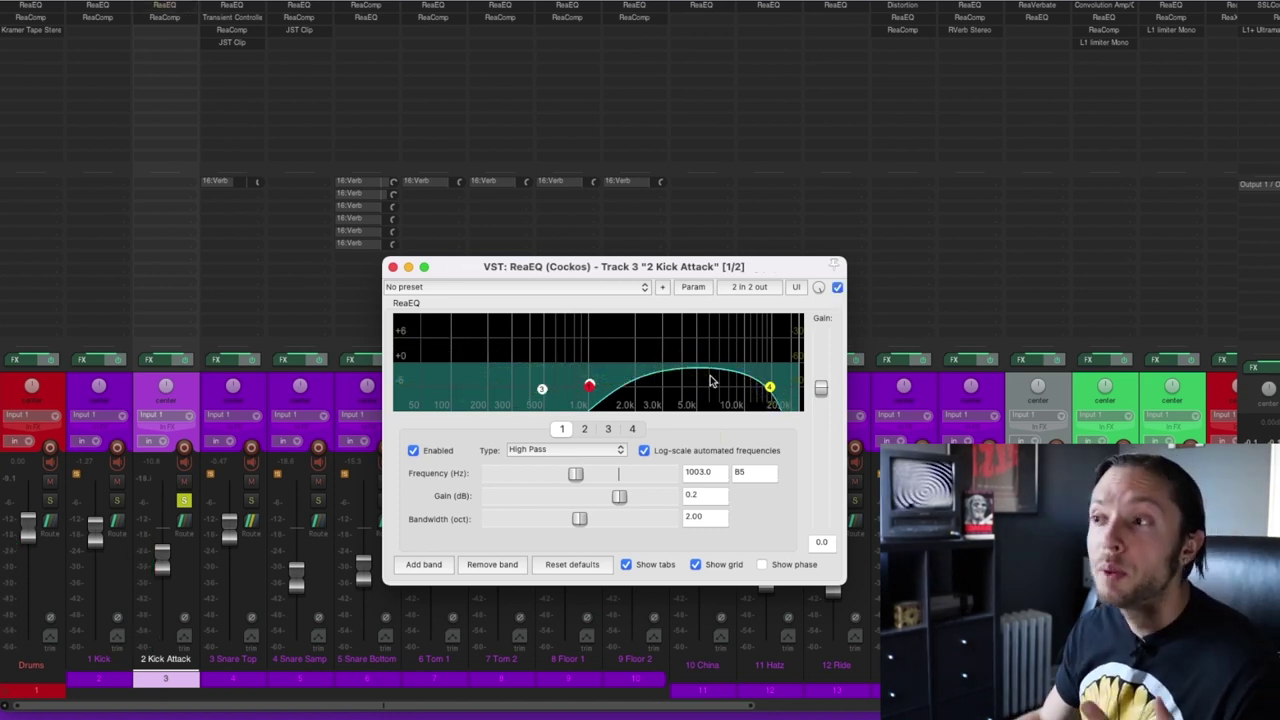
click(634, 429)
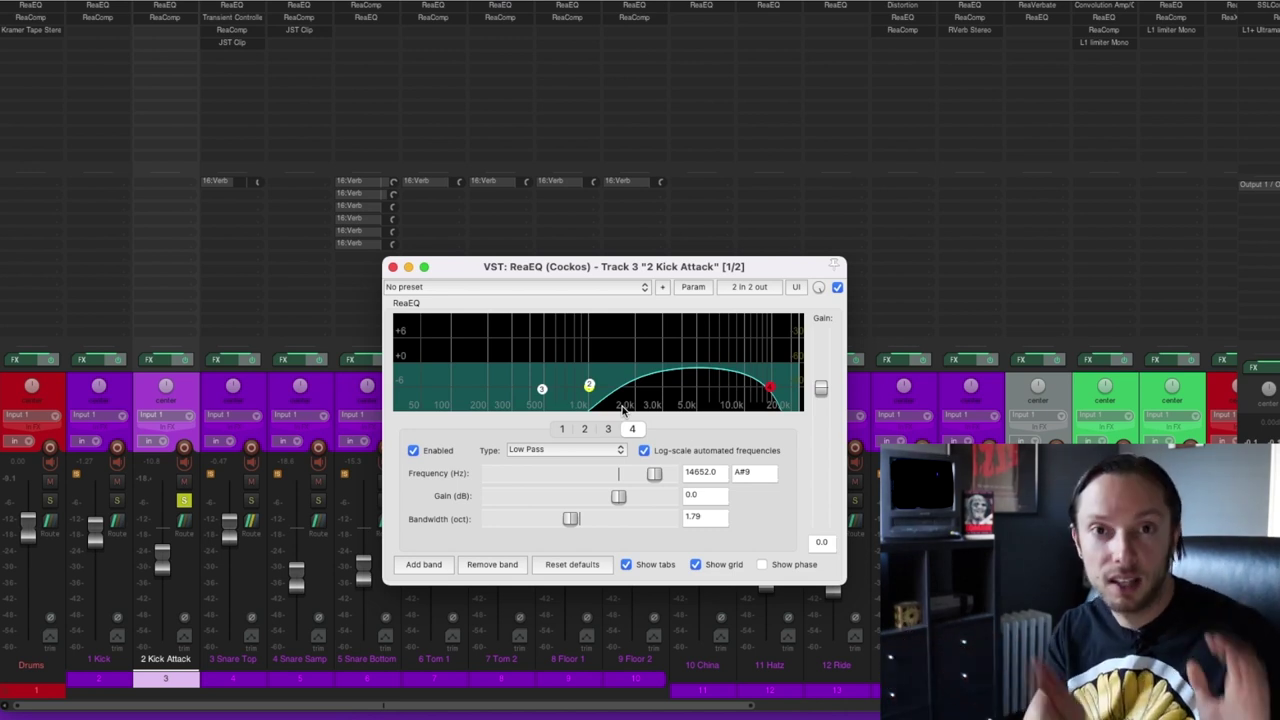
click(113, 508)
click(116, 503)
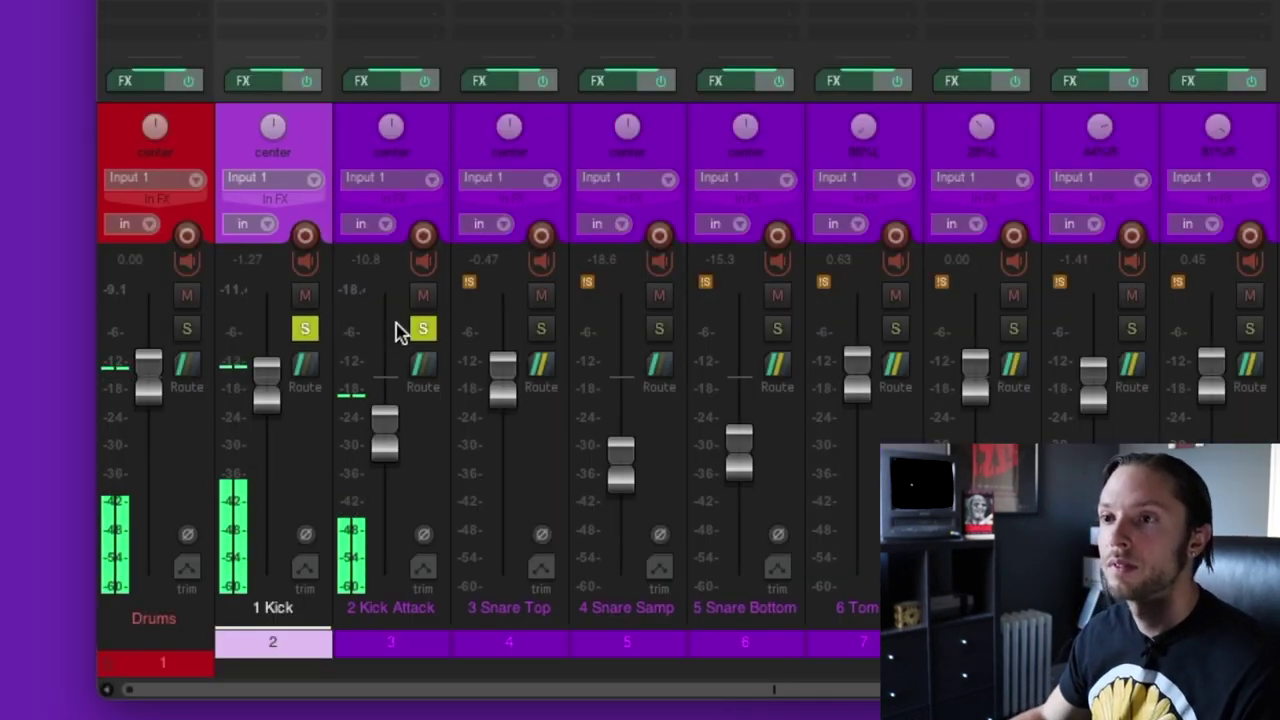
- Re-solo 2 Kick Attack, review its ReaComp, then unsolo both kick tracks
click(184, 502)
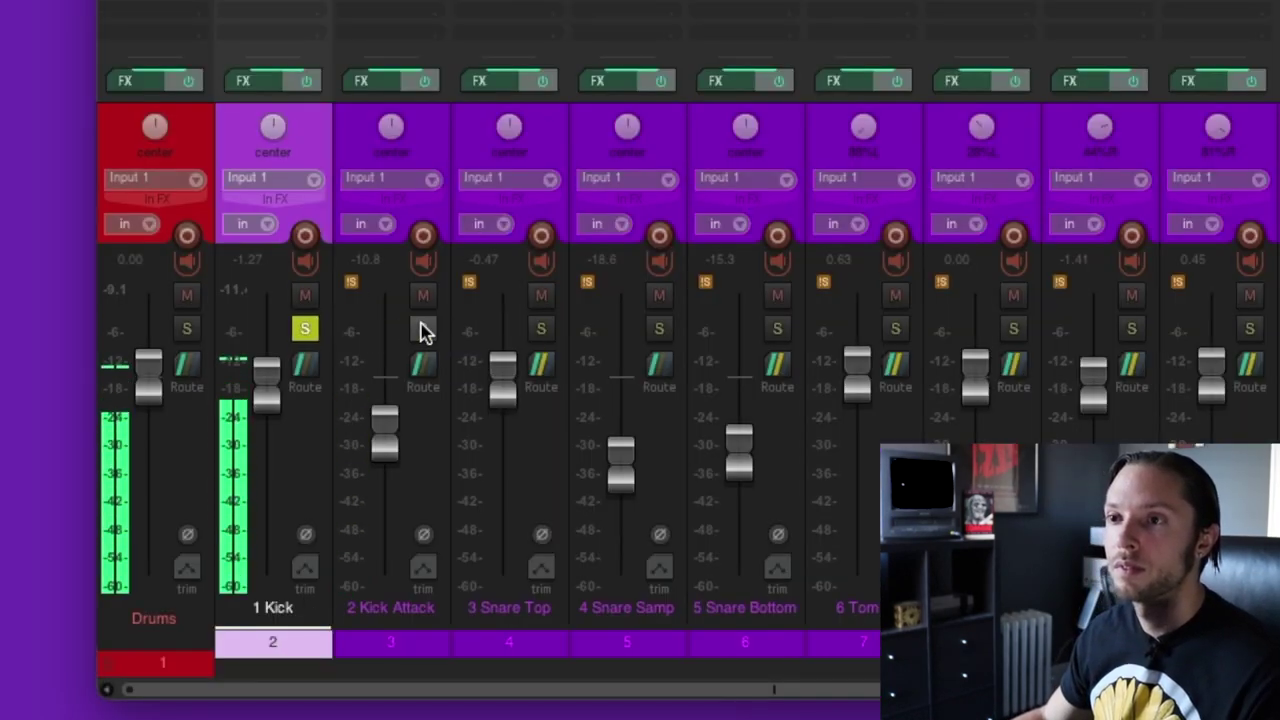
click(422, 330)
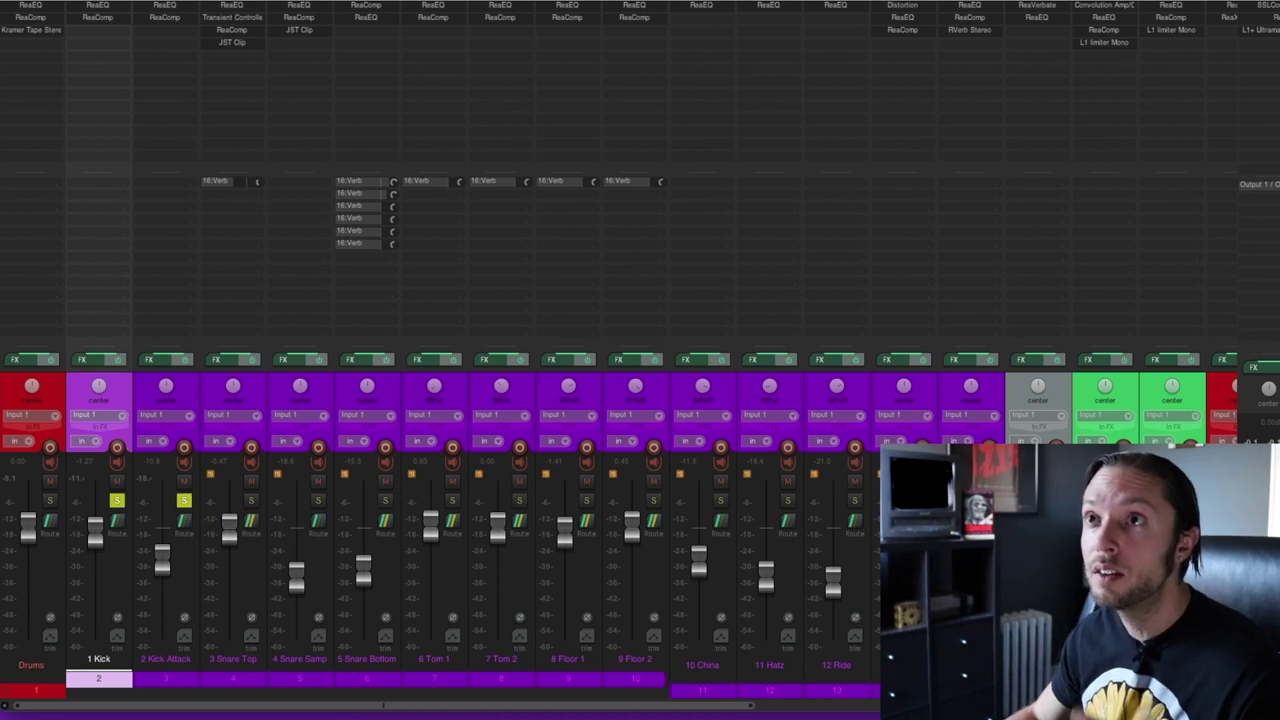
click(169, 18)
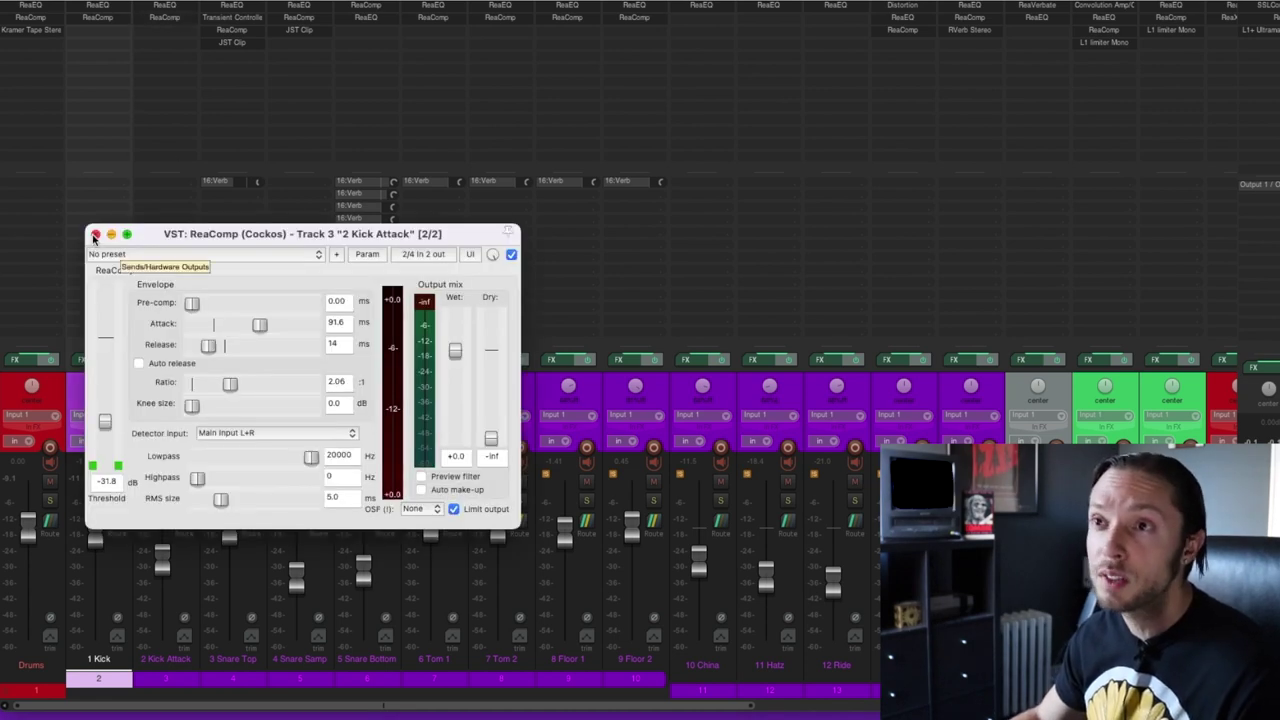
drag(157, 238, 316, 167)
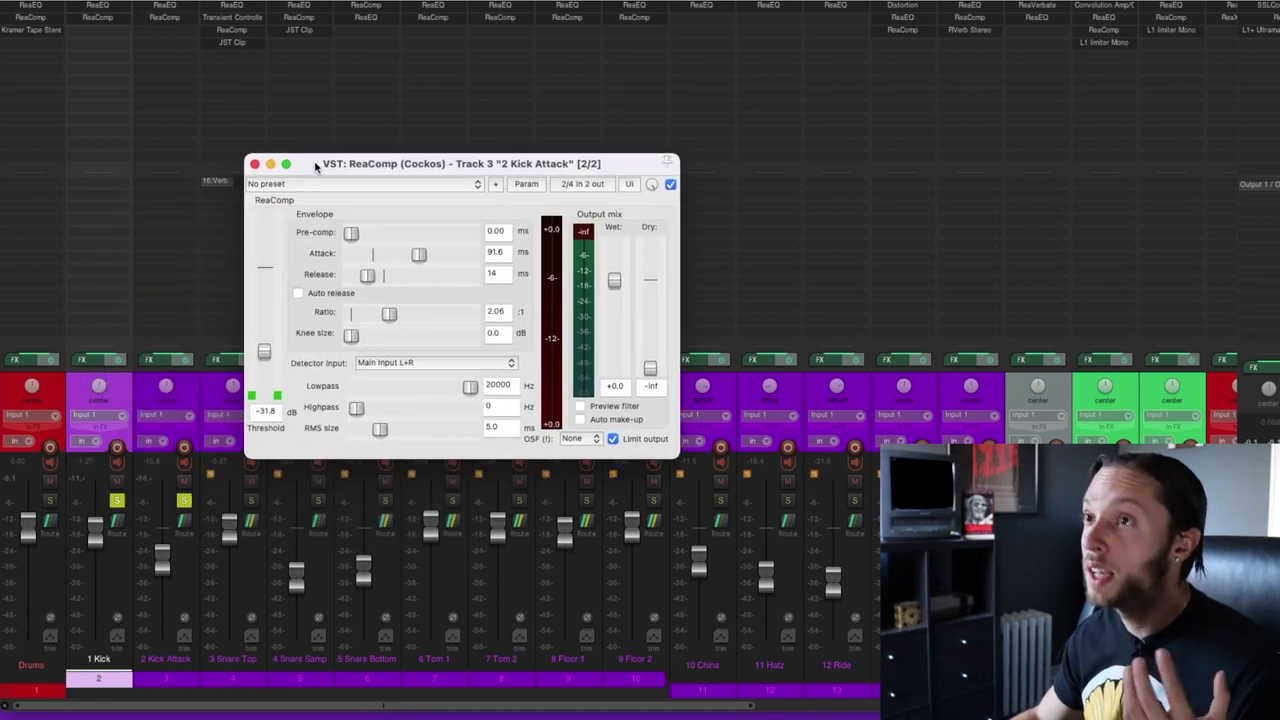
click(254, 164)
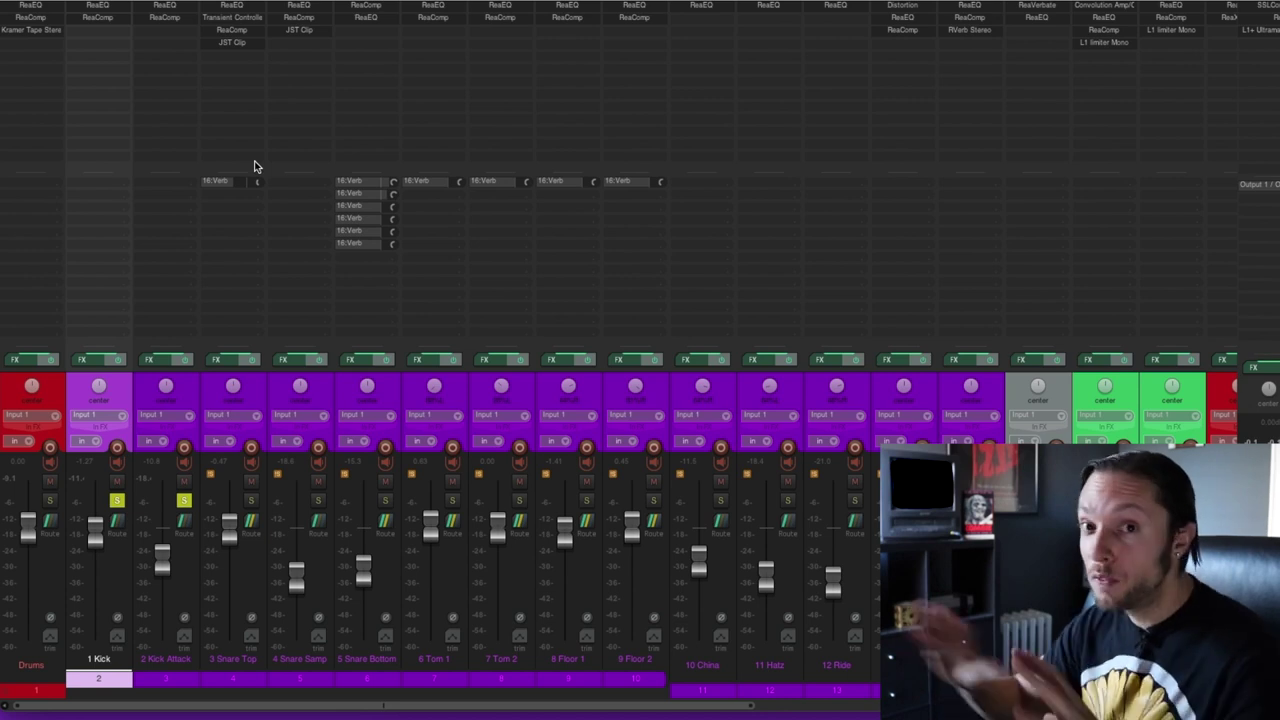
click(117, 500)
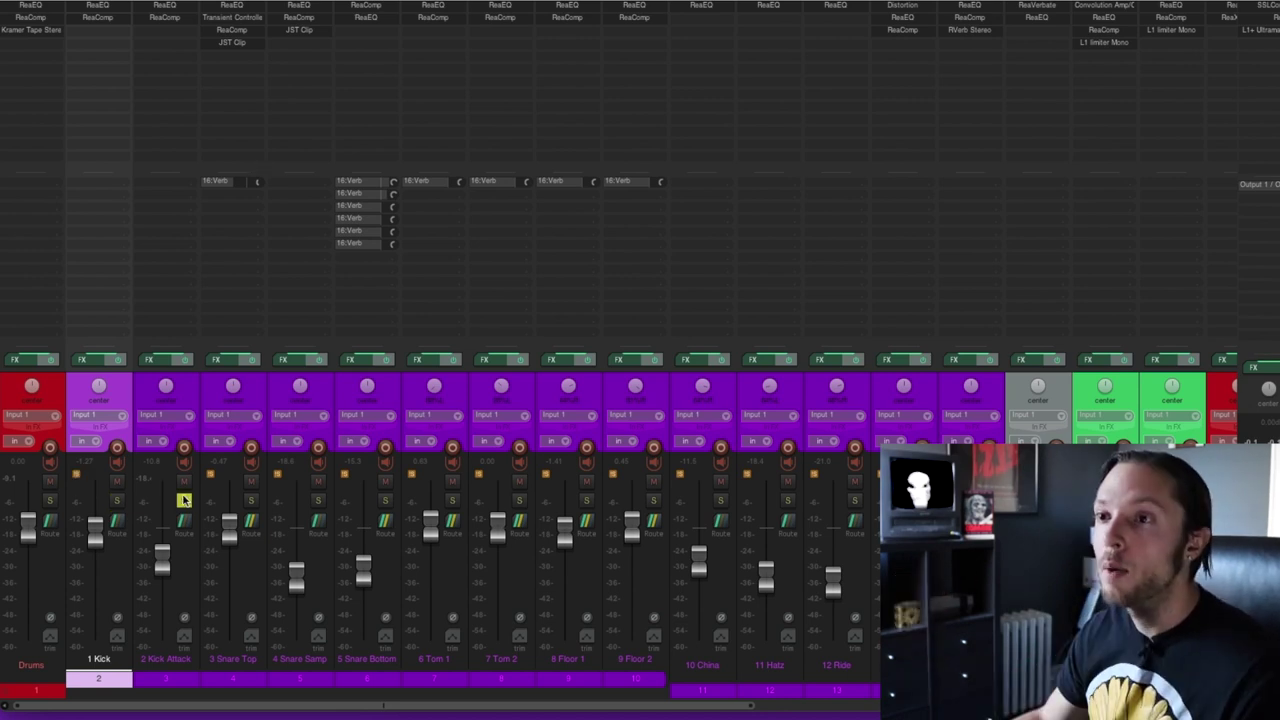
click(184, 500)
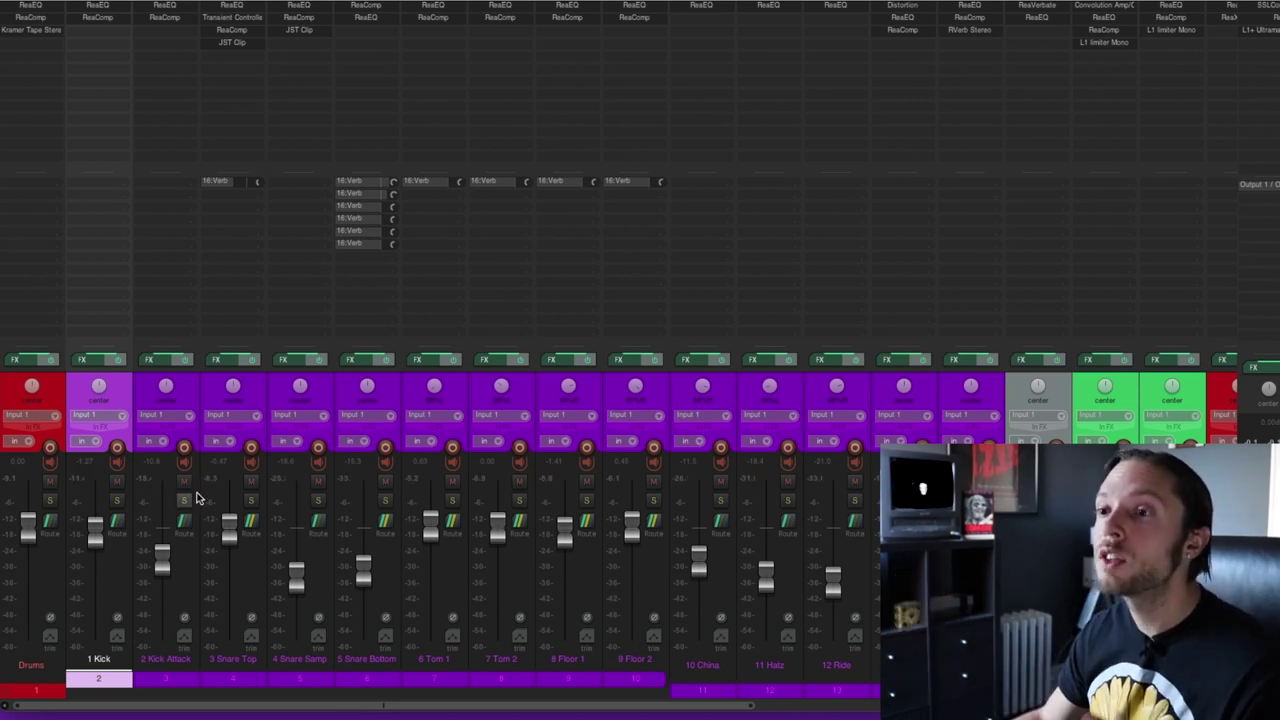
- Solo 3 Snare Top and bring up its ReaEQ window, moved aside
click(251, 500)
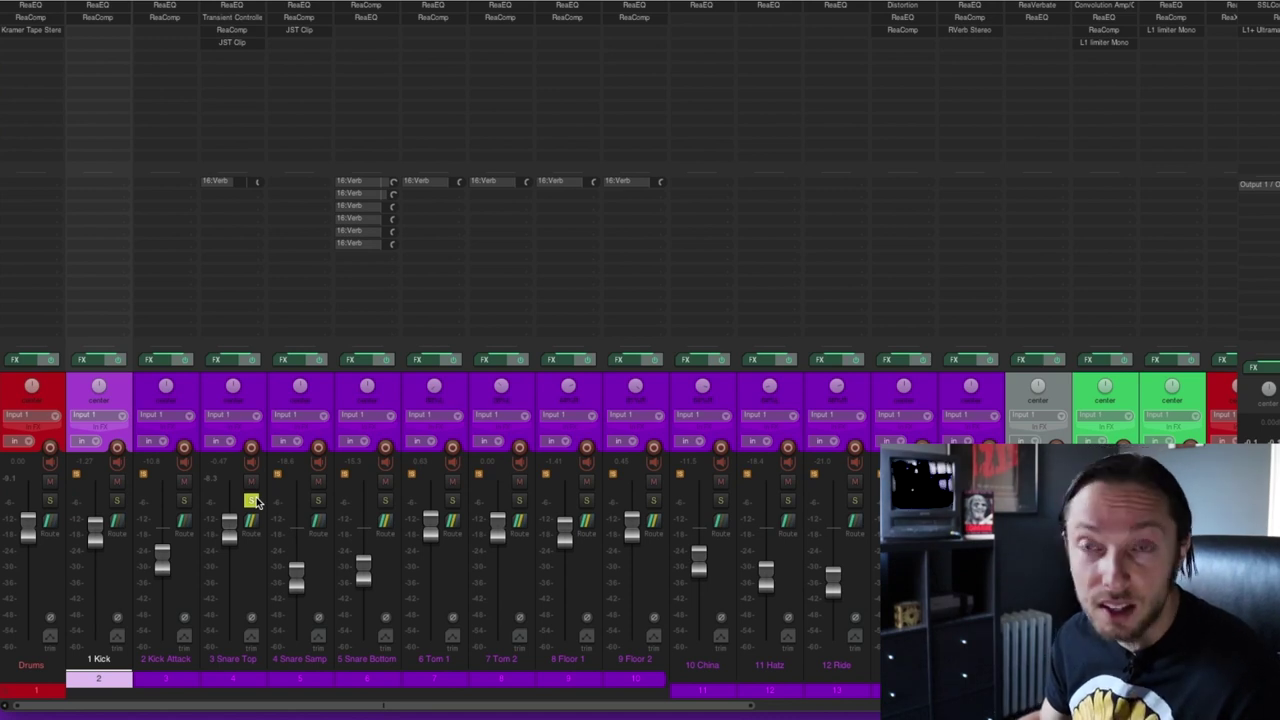
click(236, 6)
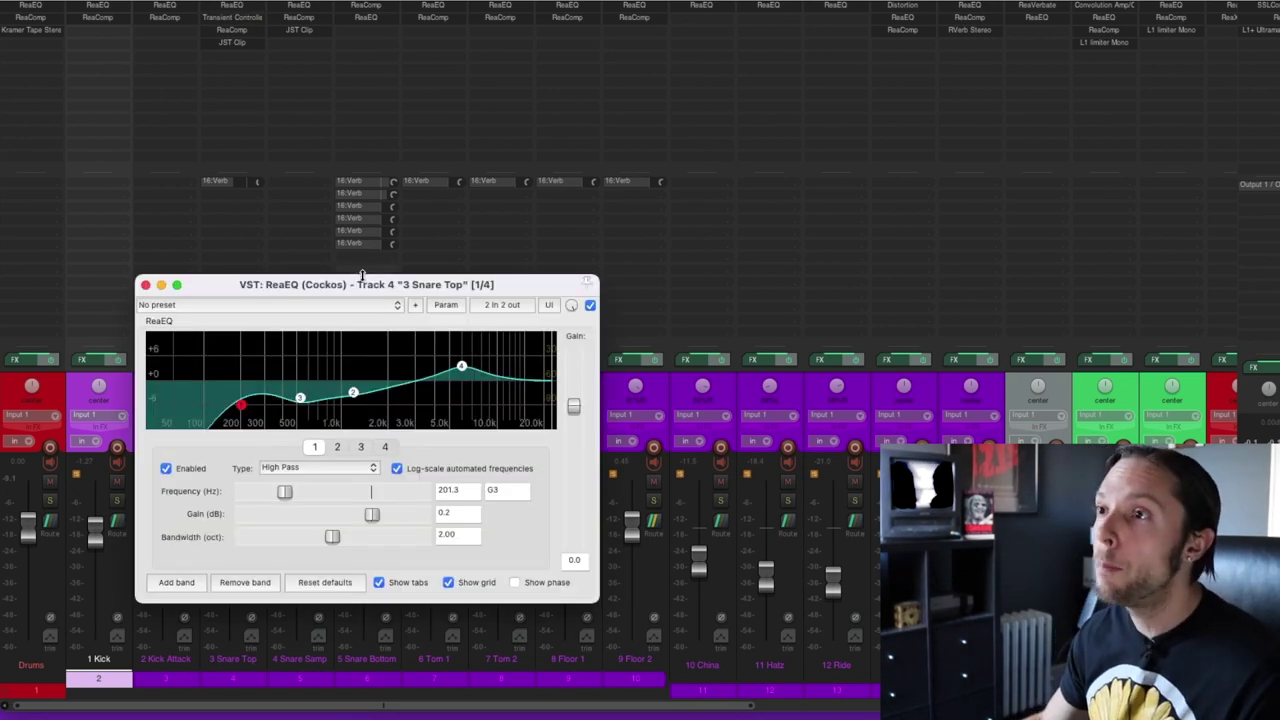
drag(300, 284, 463, 190)
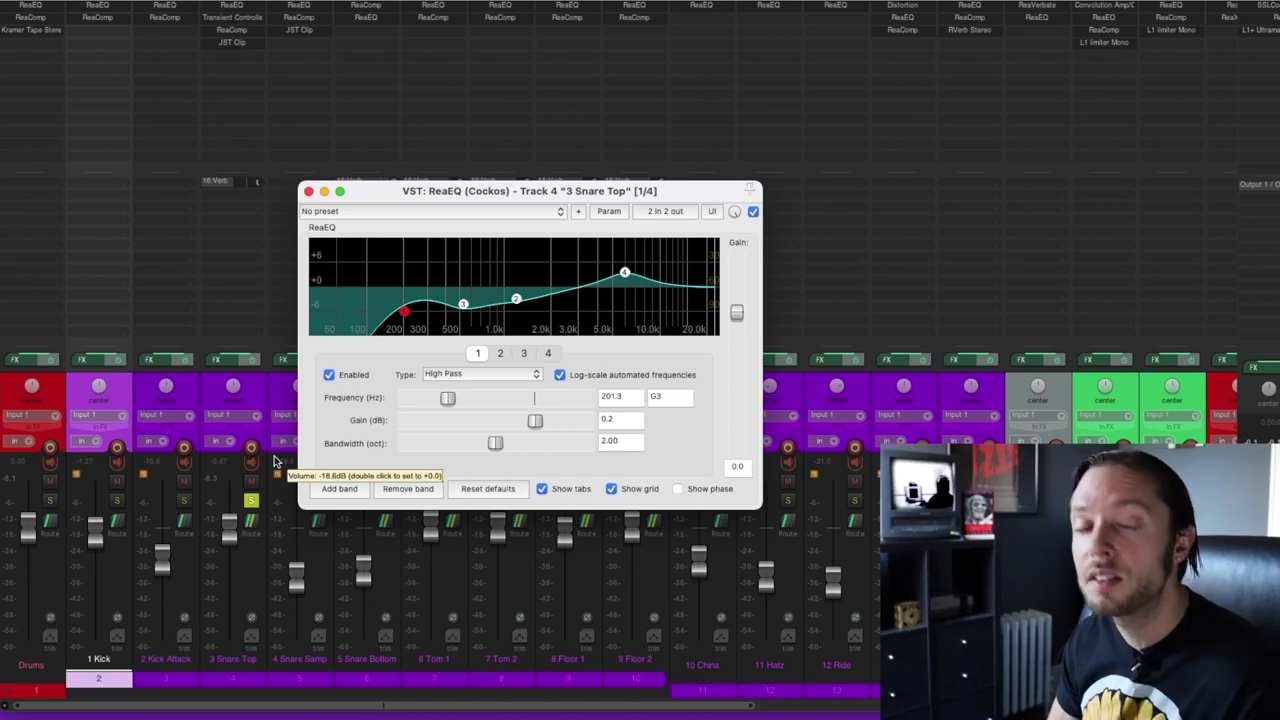
- A/B the Snare Top EQ bypass during playback, then view its Transient Controller settings
key(space)
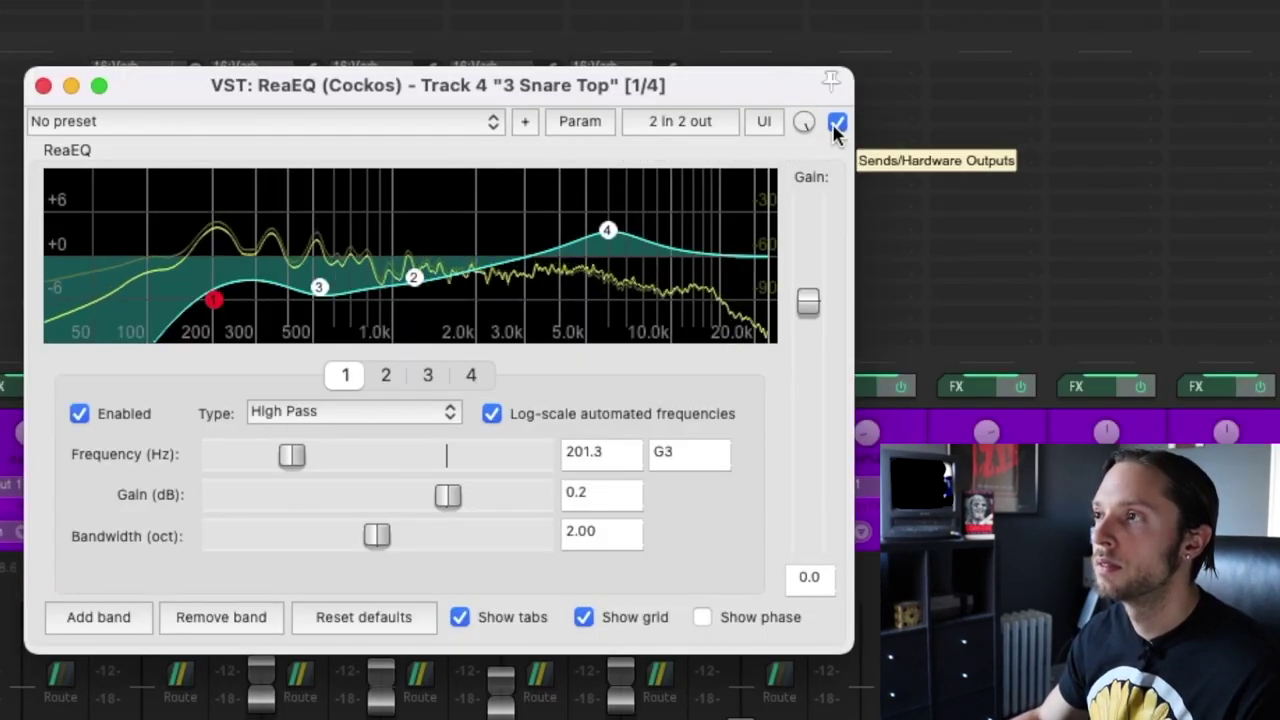
click(832, 122)
click(832, 122)
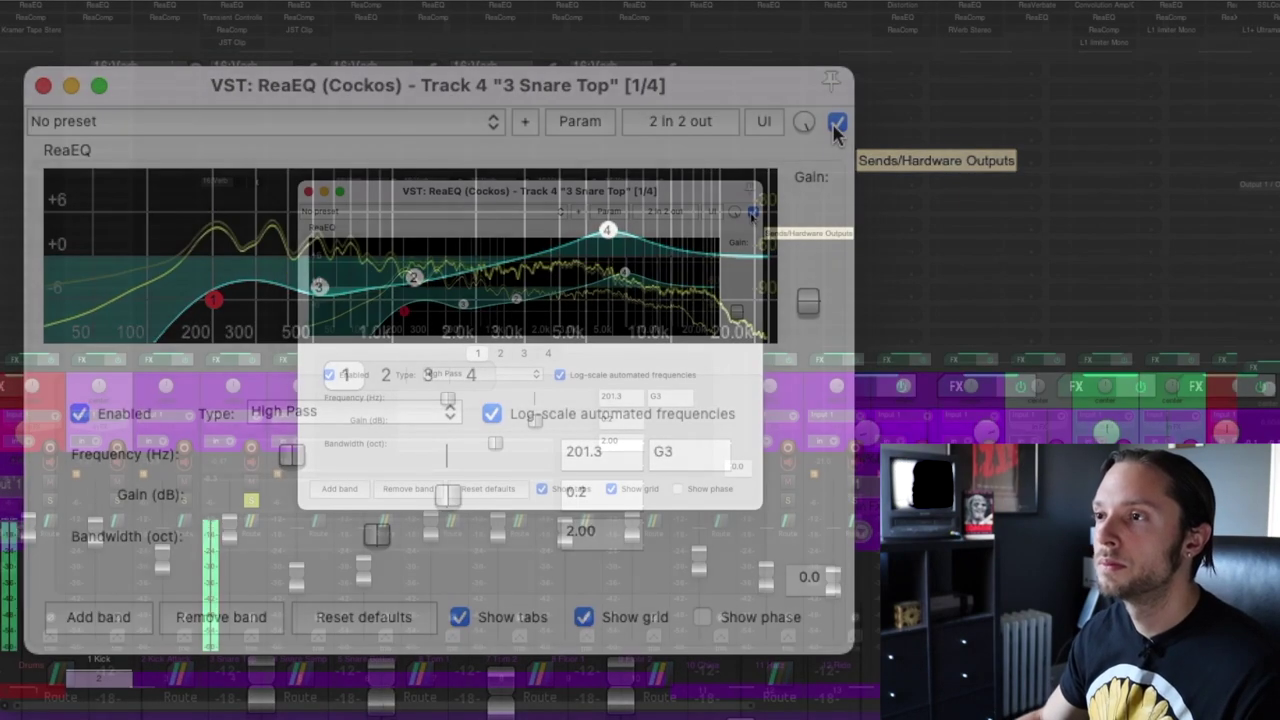
key(Escape)
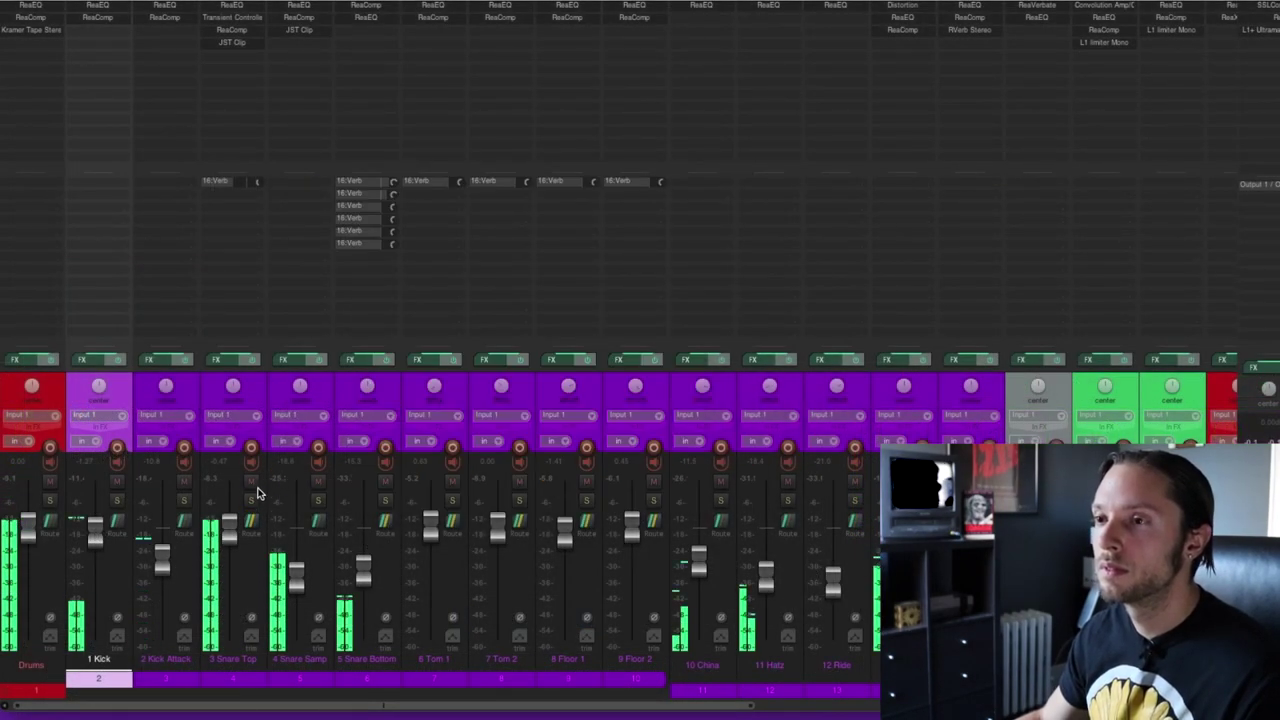
key(space)
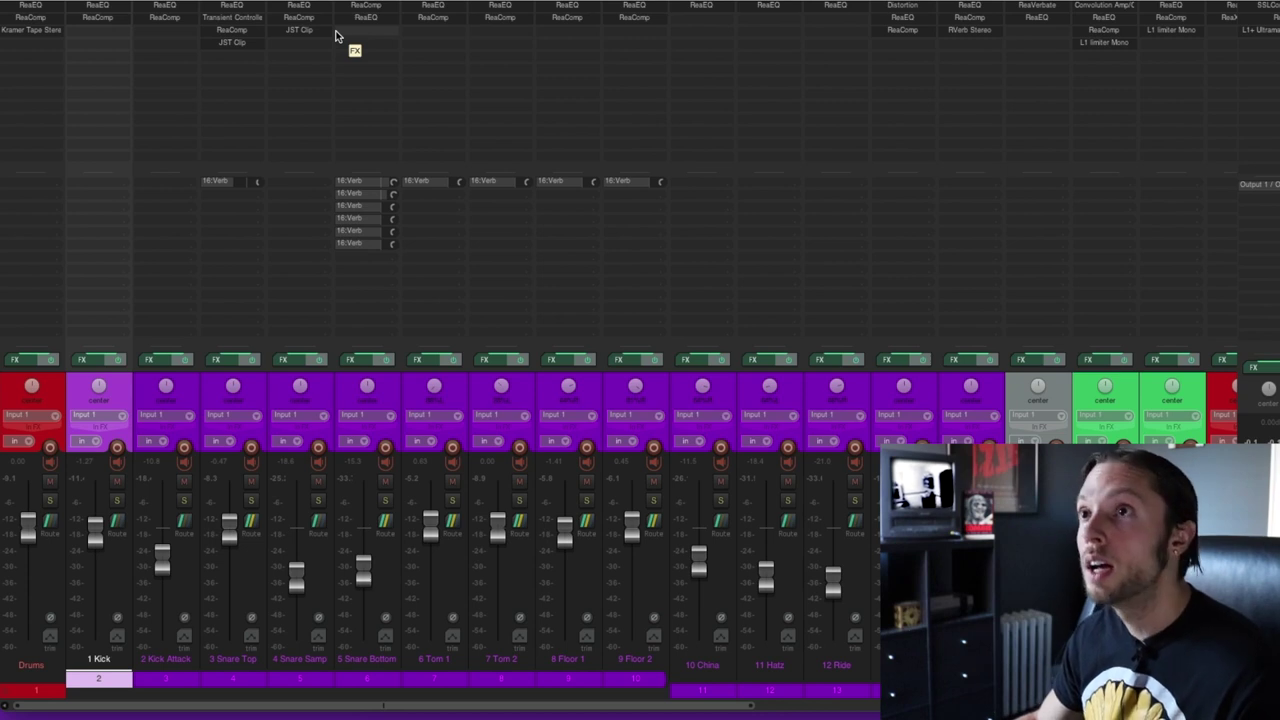
click(240, 17)
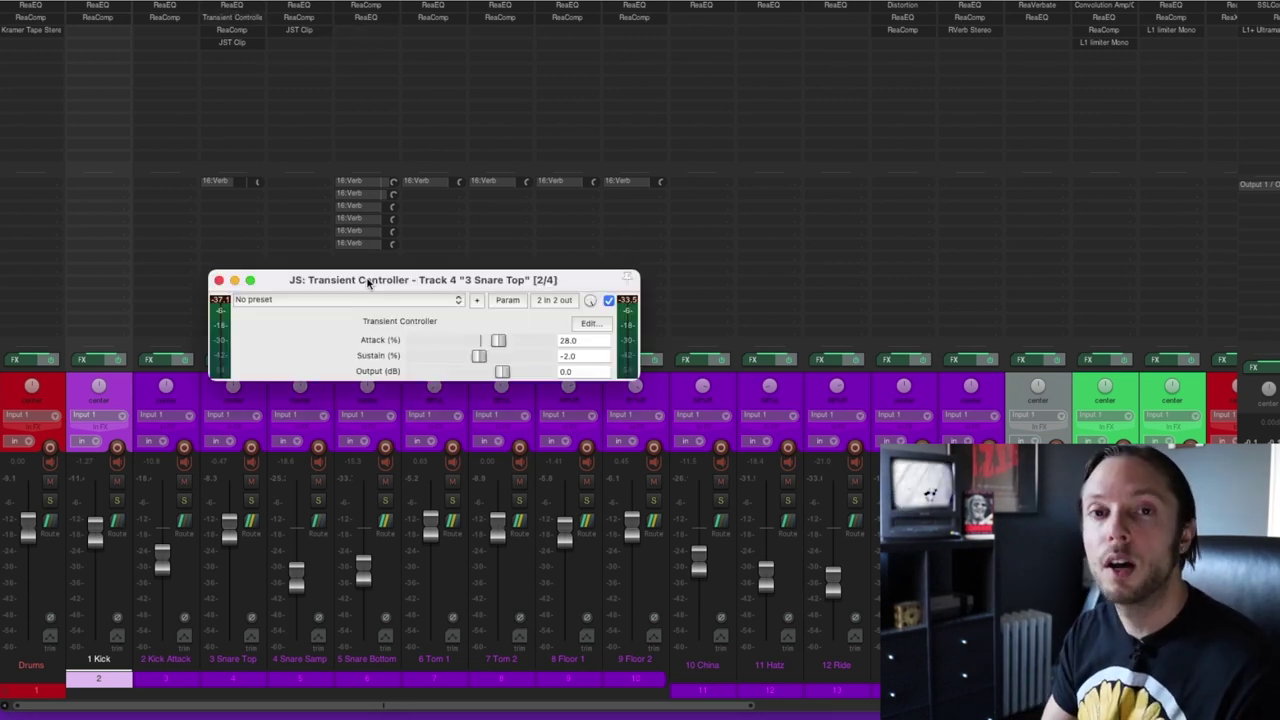
- Close Snare Top's Transient Controller and bring up its ReaComp settings
click(219, 281)
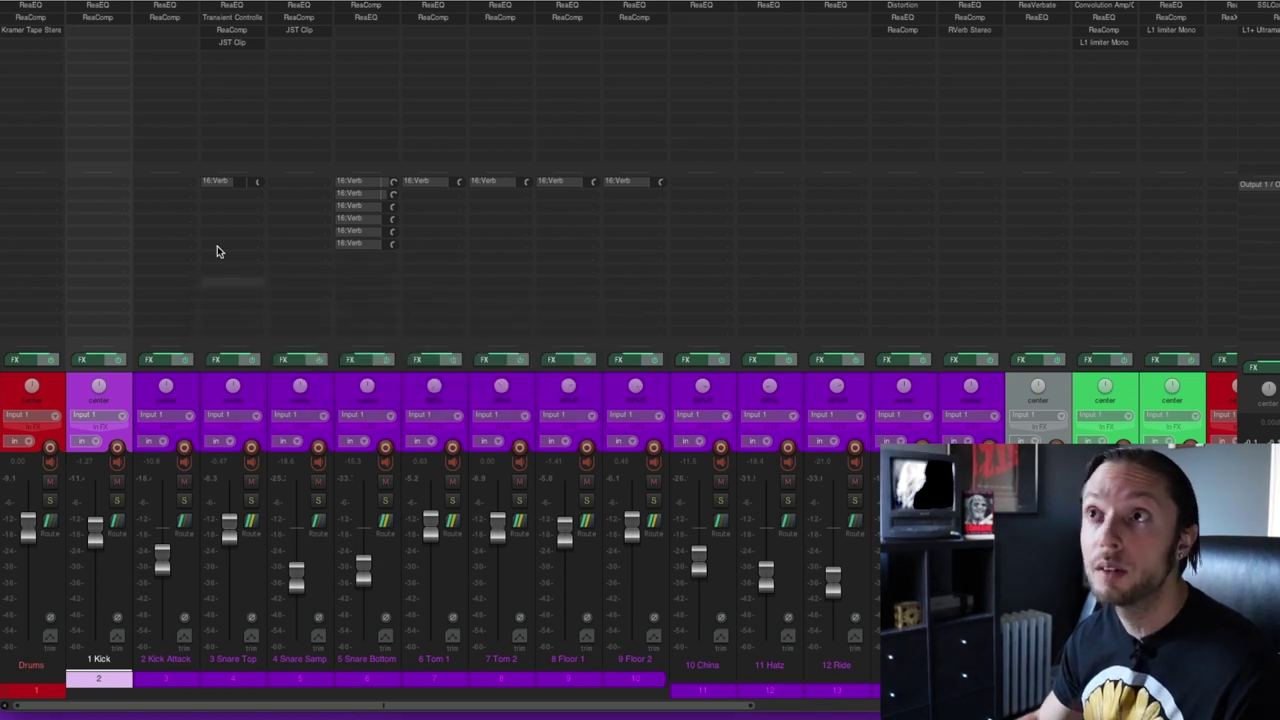
click(232, 29)
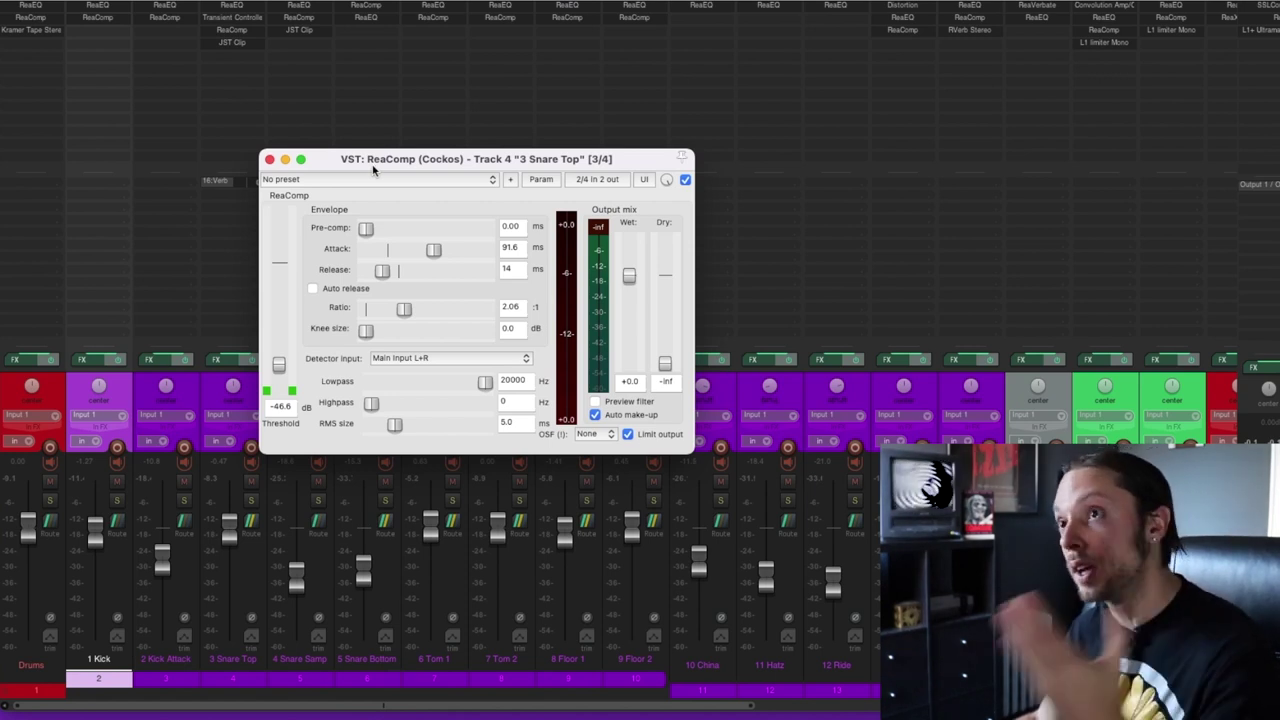
- Review Snare Top's JST Clip settings in a repositioned window, then close it
click(232, 41)
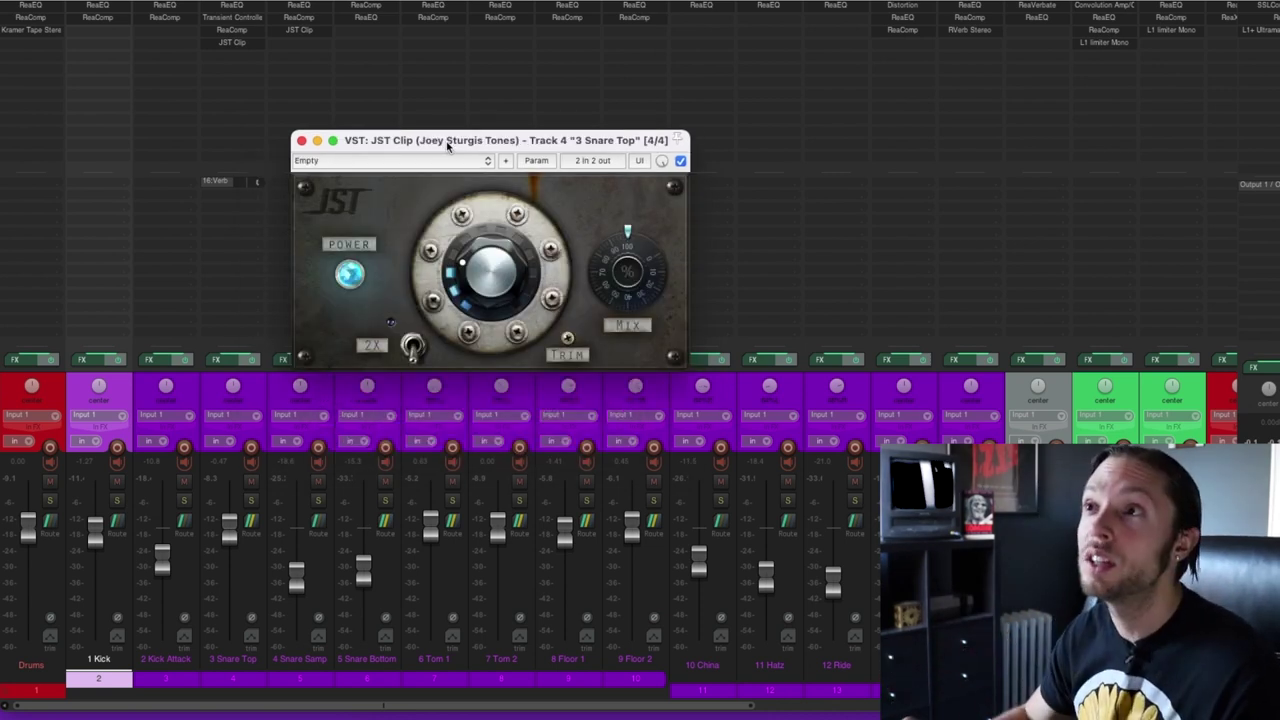
drag(447, 145, 468, 180)
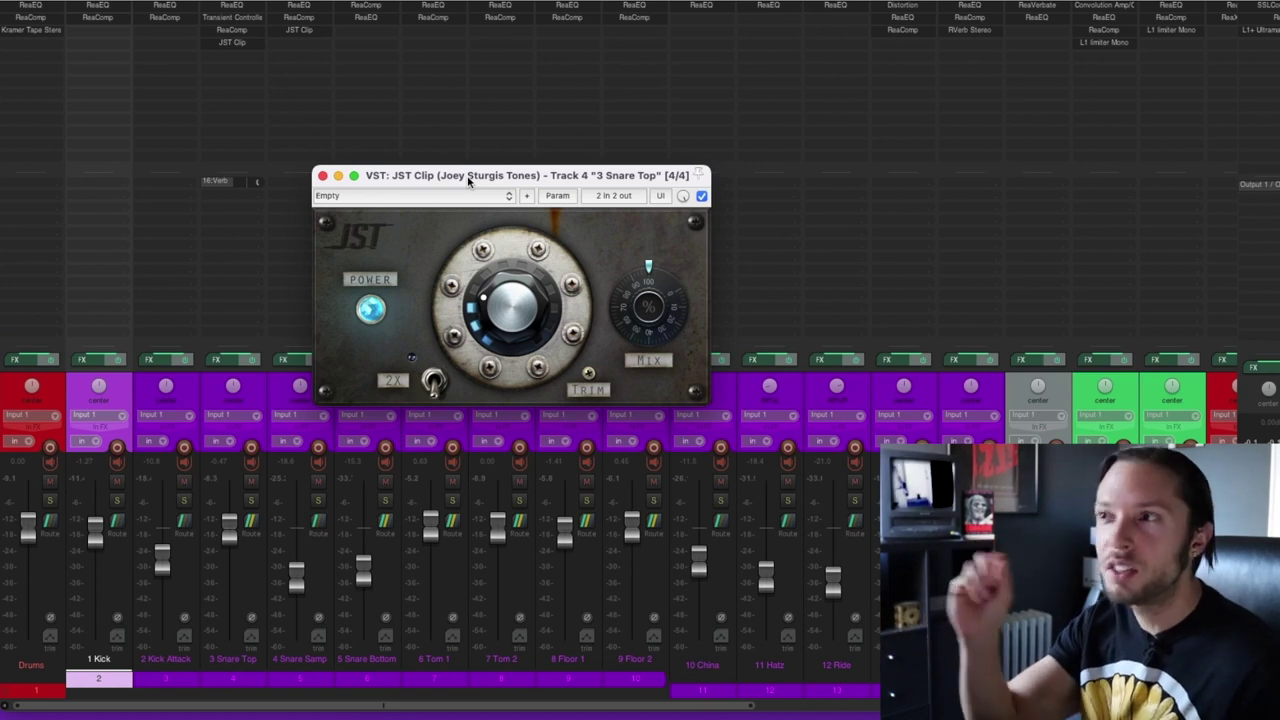
click(312, 500)
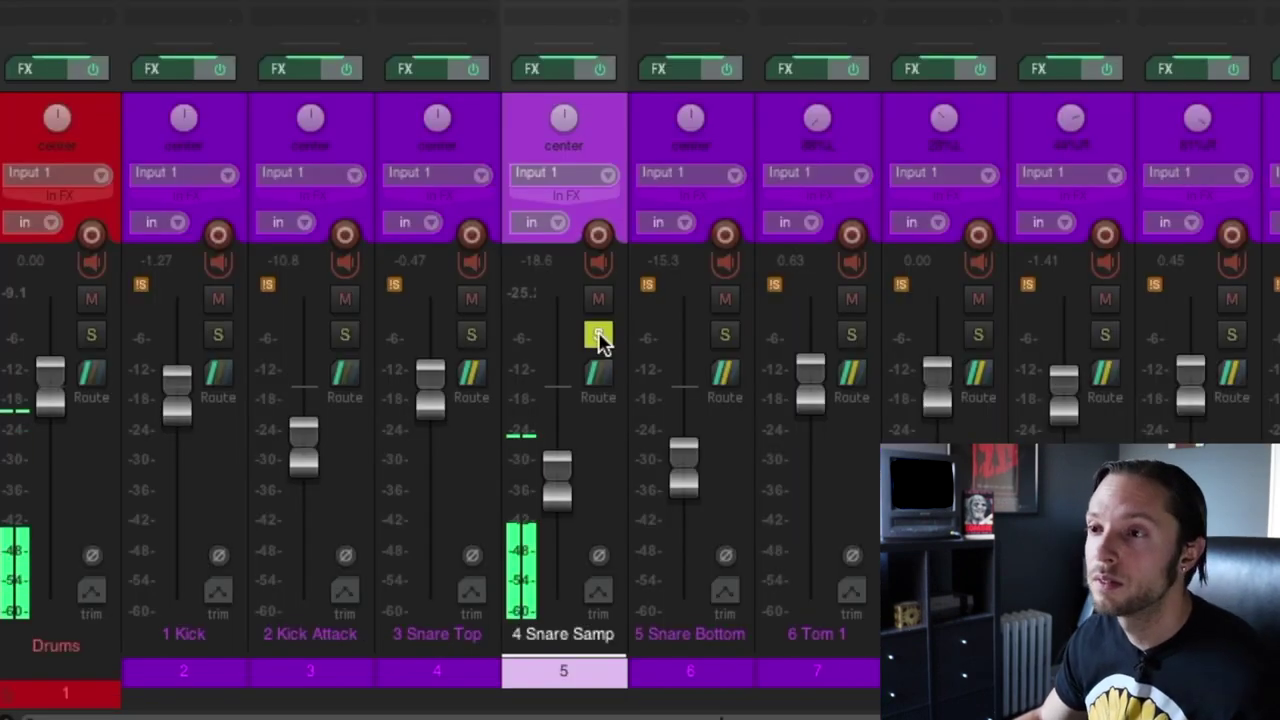
- Solo Snare Top alongside Snare Samp, briefly comparing Snare Top alone
click(472, 336)
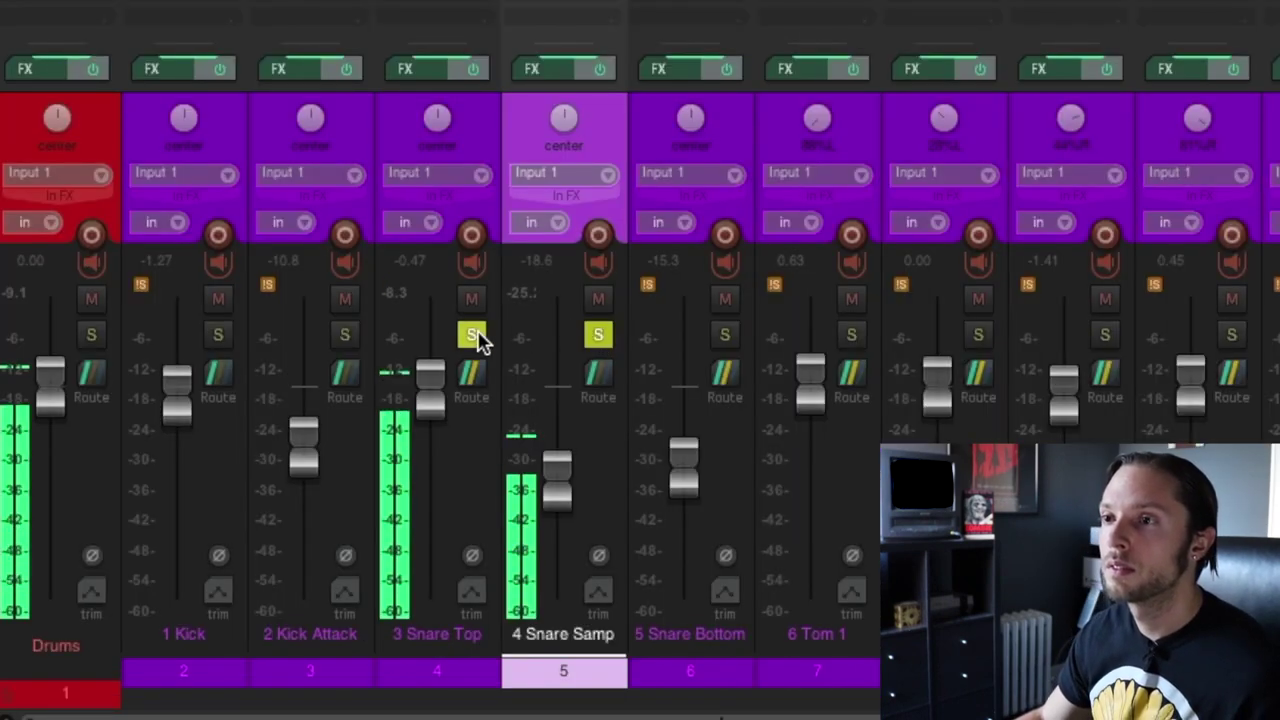
click(596, 336)
click(596, 336)
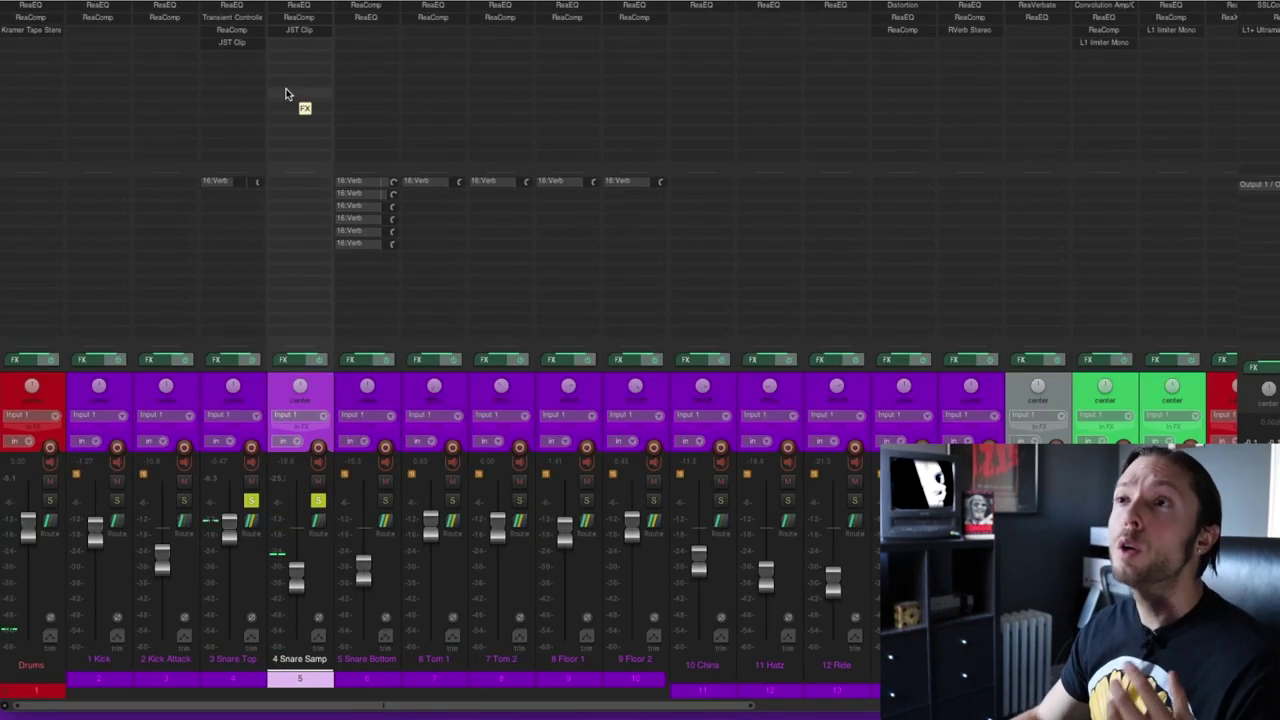
- Go through Snare Samp's ReaEQ (high-pass 323.1 Hz), ReaComp and JST Clip settings
click(299, 6)
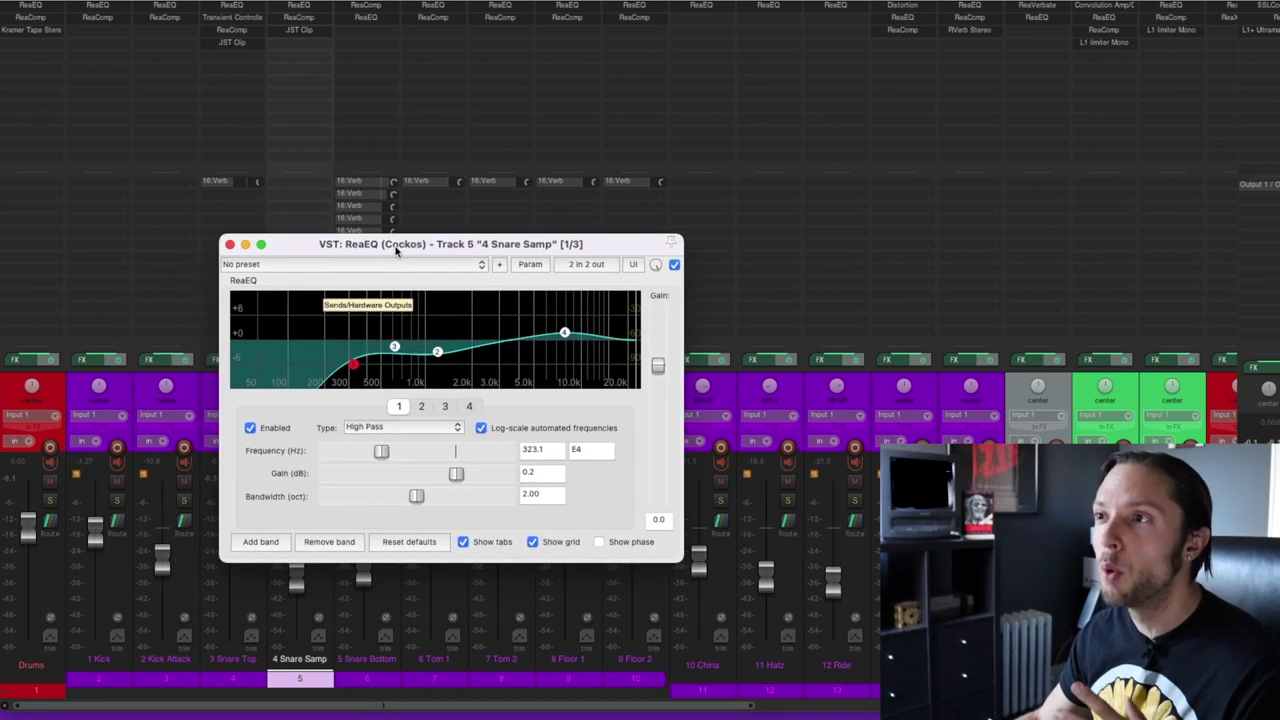
click(229, 244)
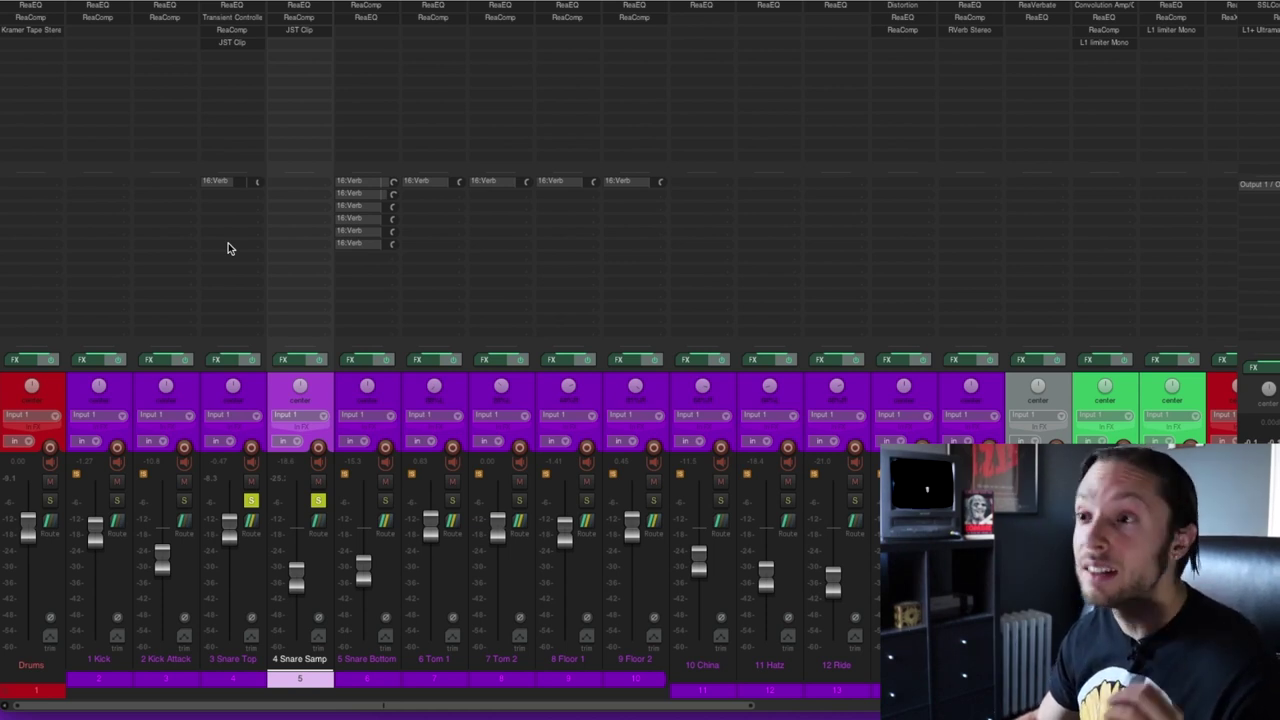
click(300, 6)
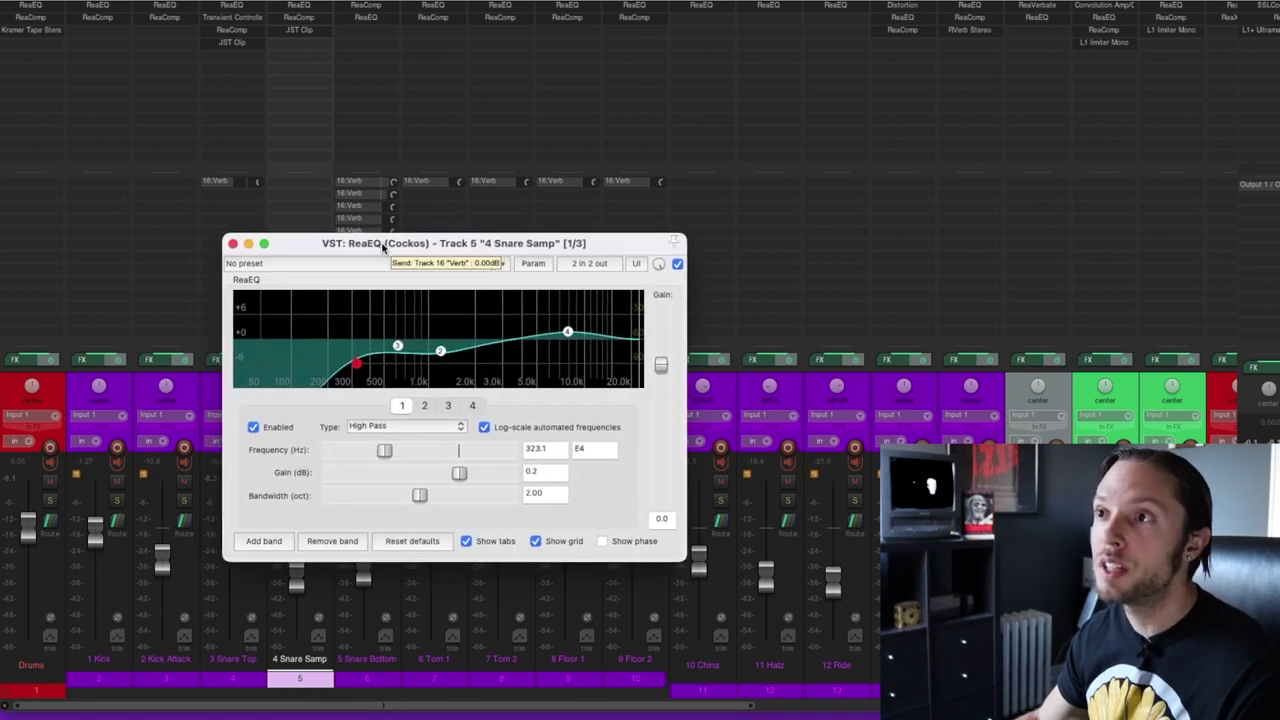
click(299, 17)
click(299, 29)
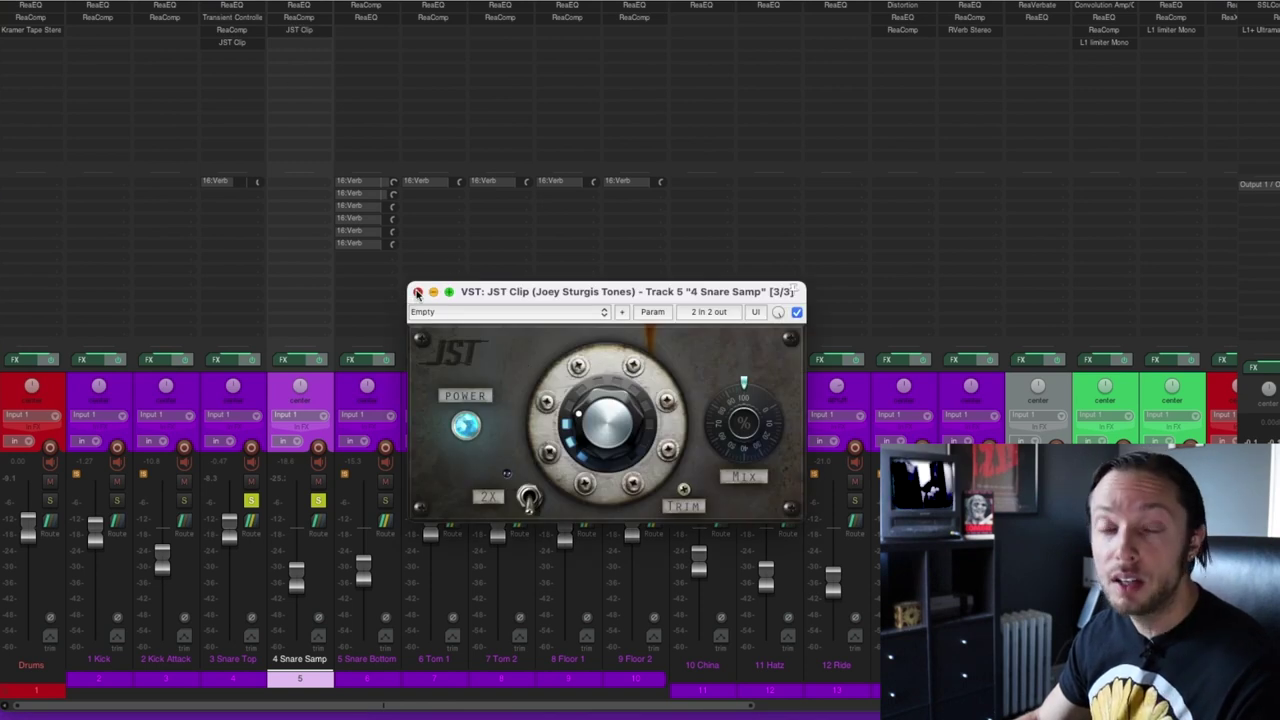
click(418, 292)
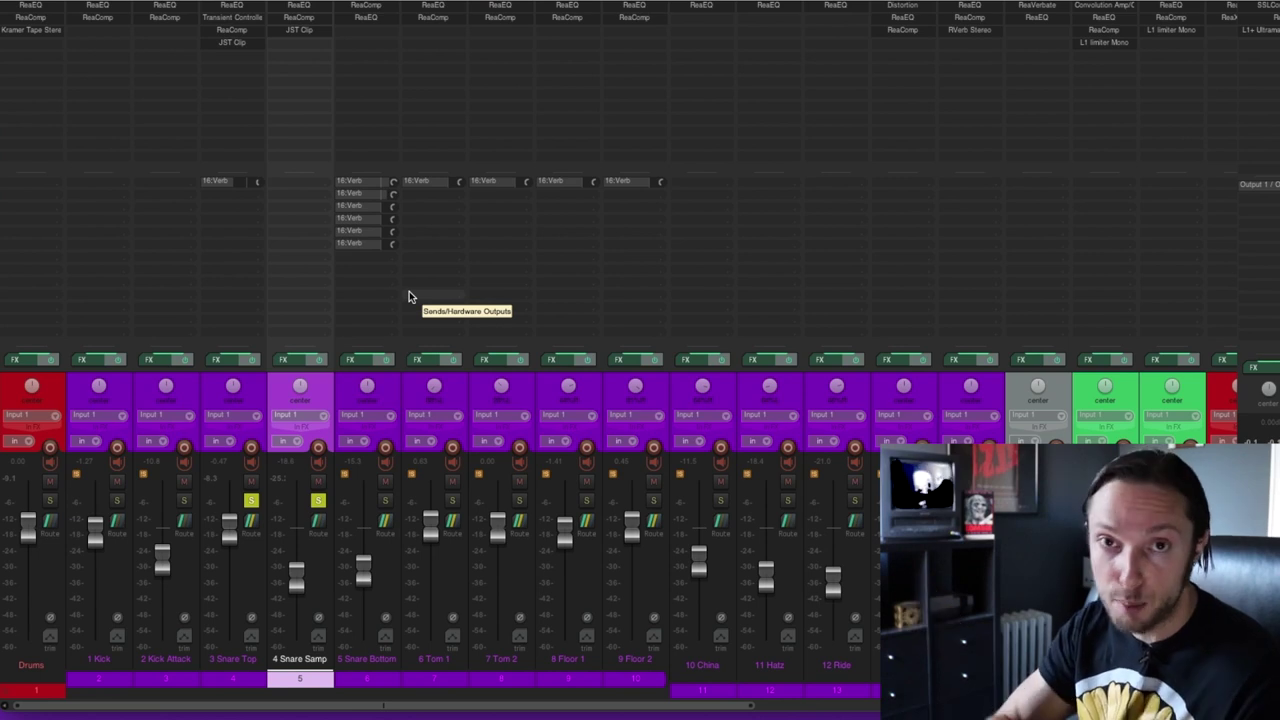
- Unsolo Snare Top and Snare Samp and solo Snare Bottom instead
click(252, 501)
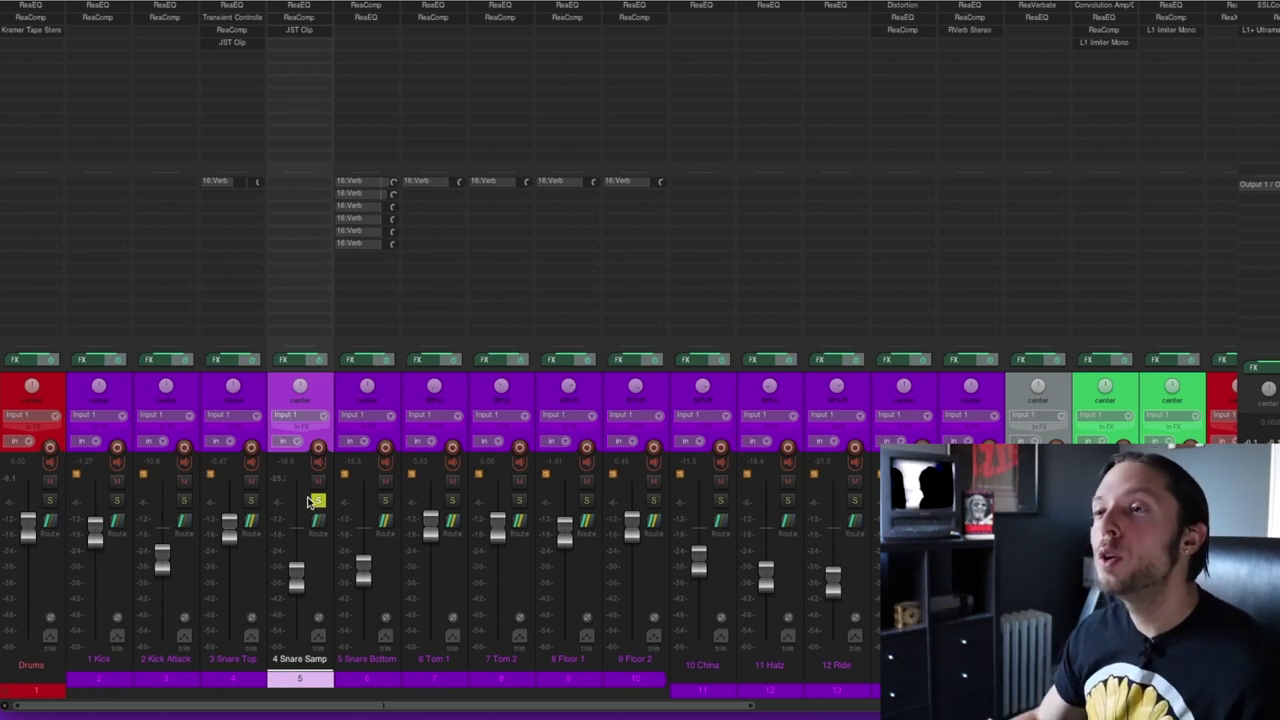
click(317, 500)
click(385, 501)
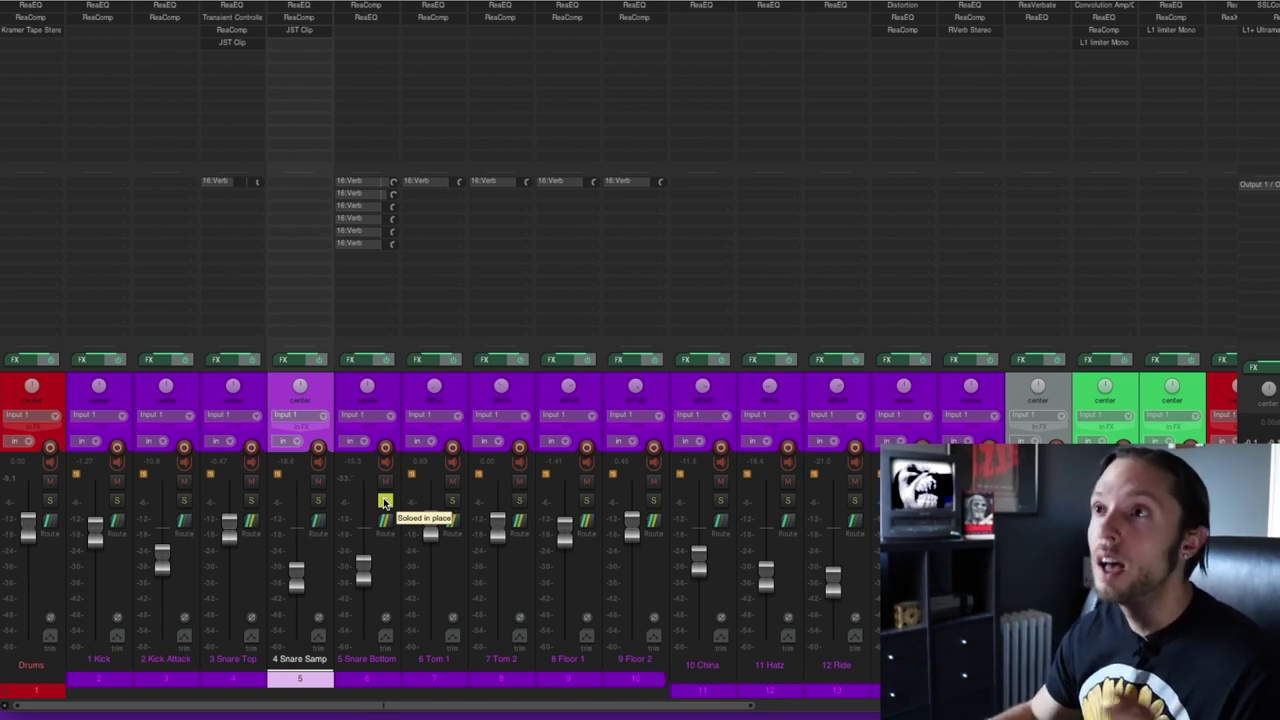
- Check Snare Bottom's ReaEQ high-pass at 816.2 Hz, then start playback
click(366, 17)
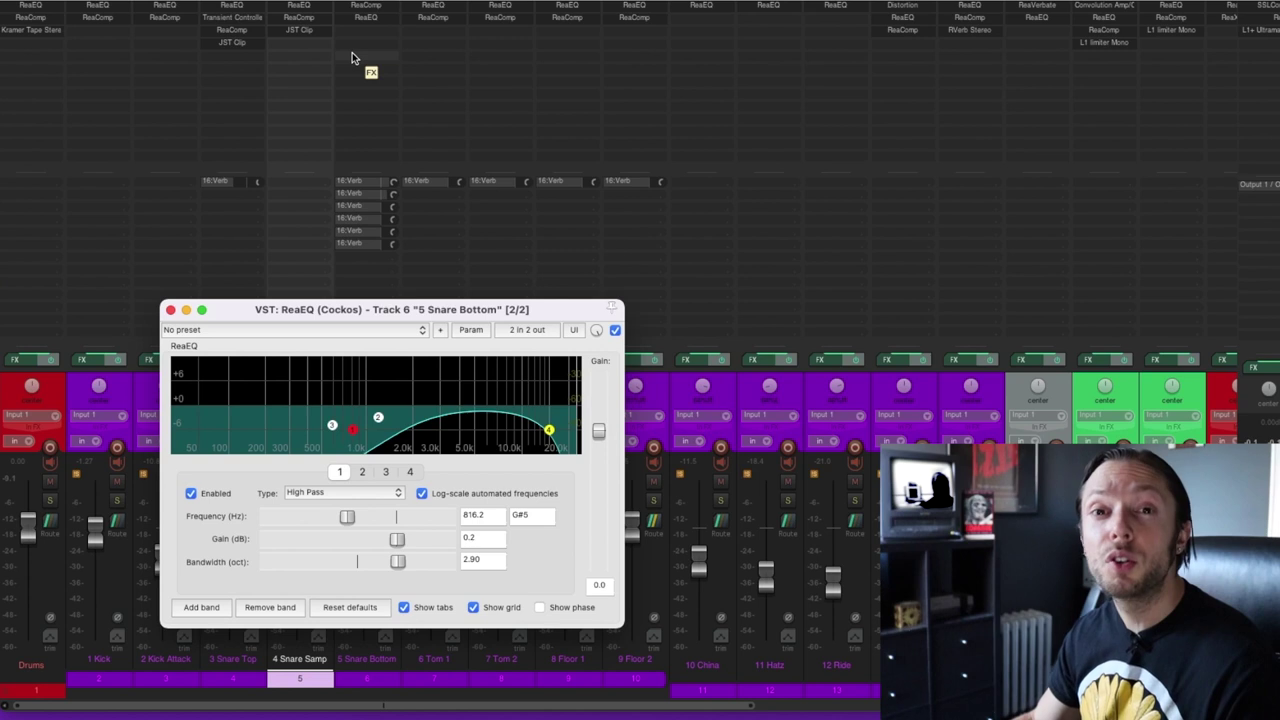
drag(300, 312, 340, 282)
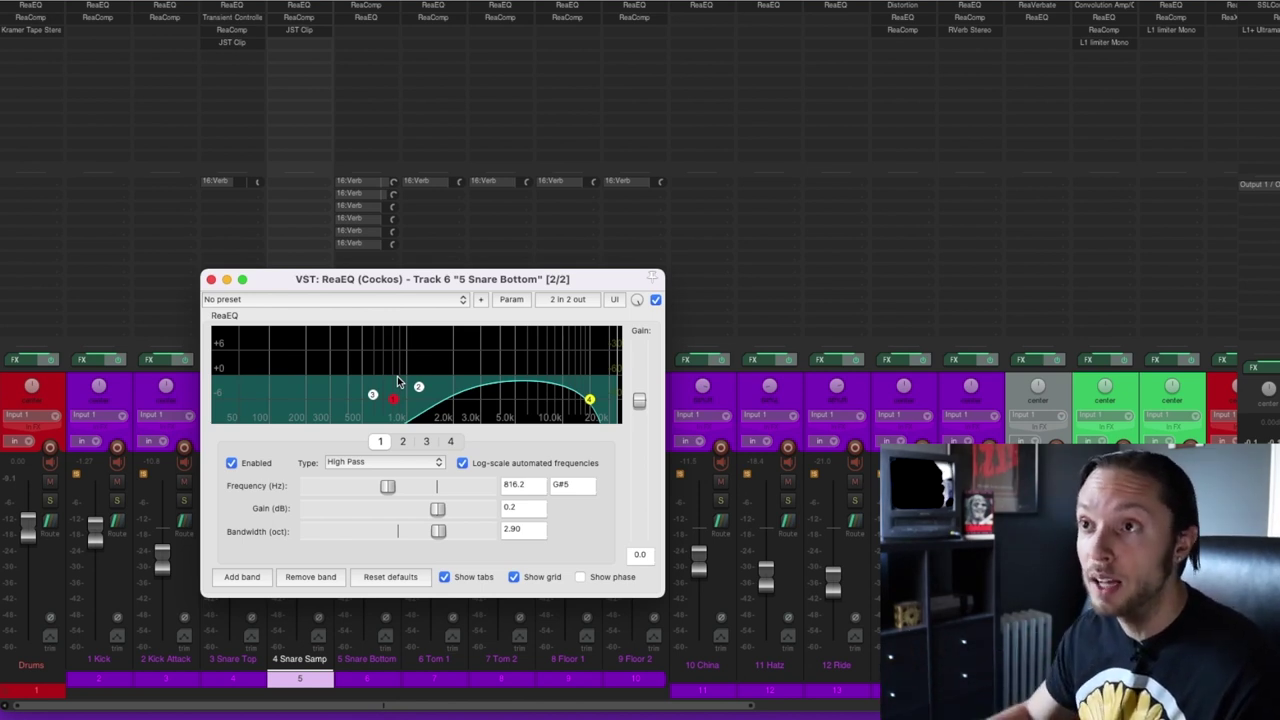
click(211, 279)
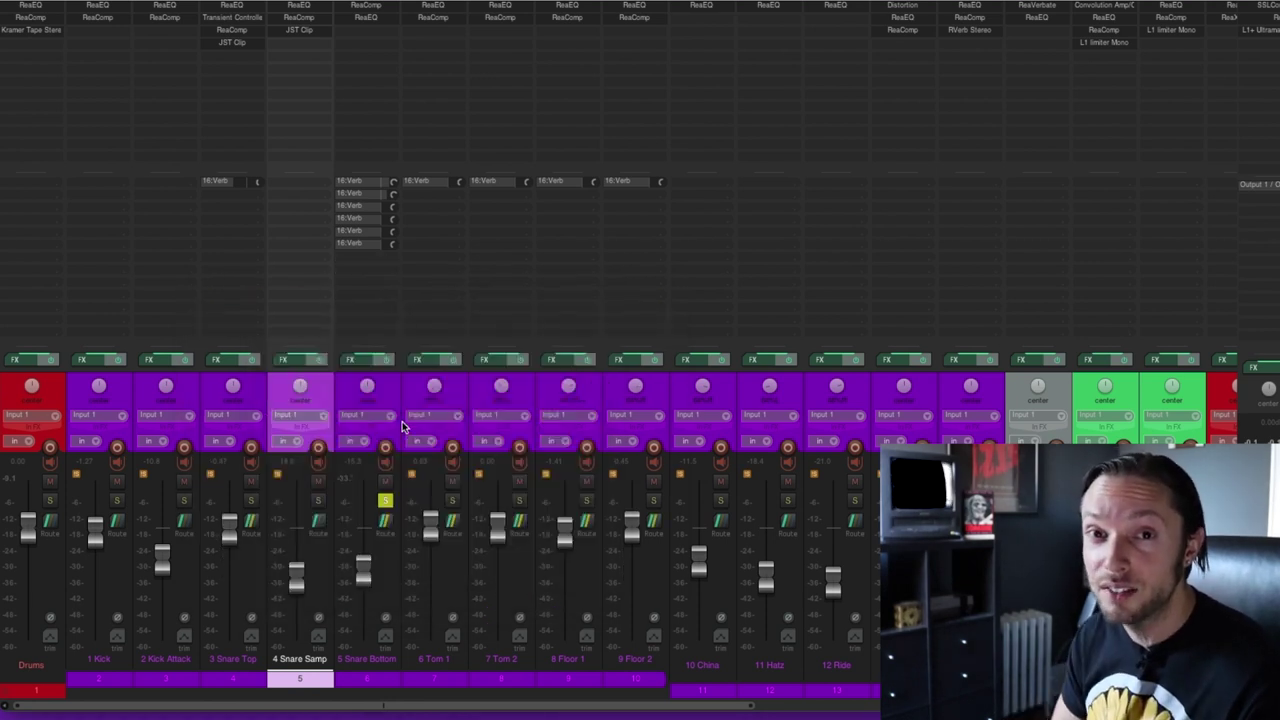
key(space)
click(99, 420)
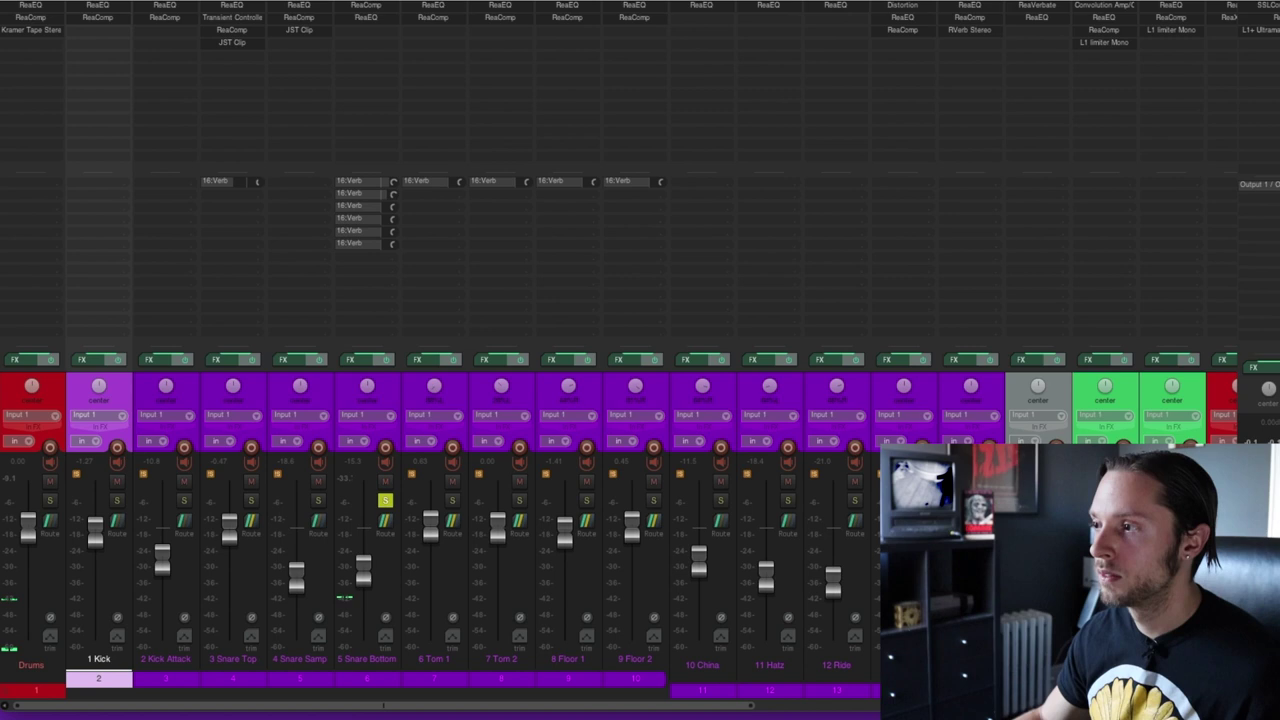
- Select and solo all drum tracks, listen to the kit, then bring up Tom 1's ReaEQ
key(ctrl+a)
key(s)
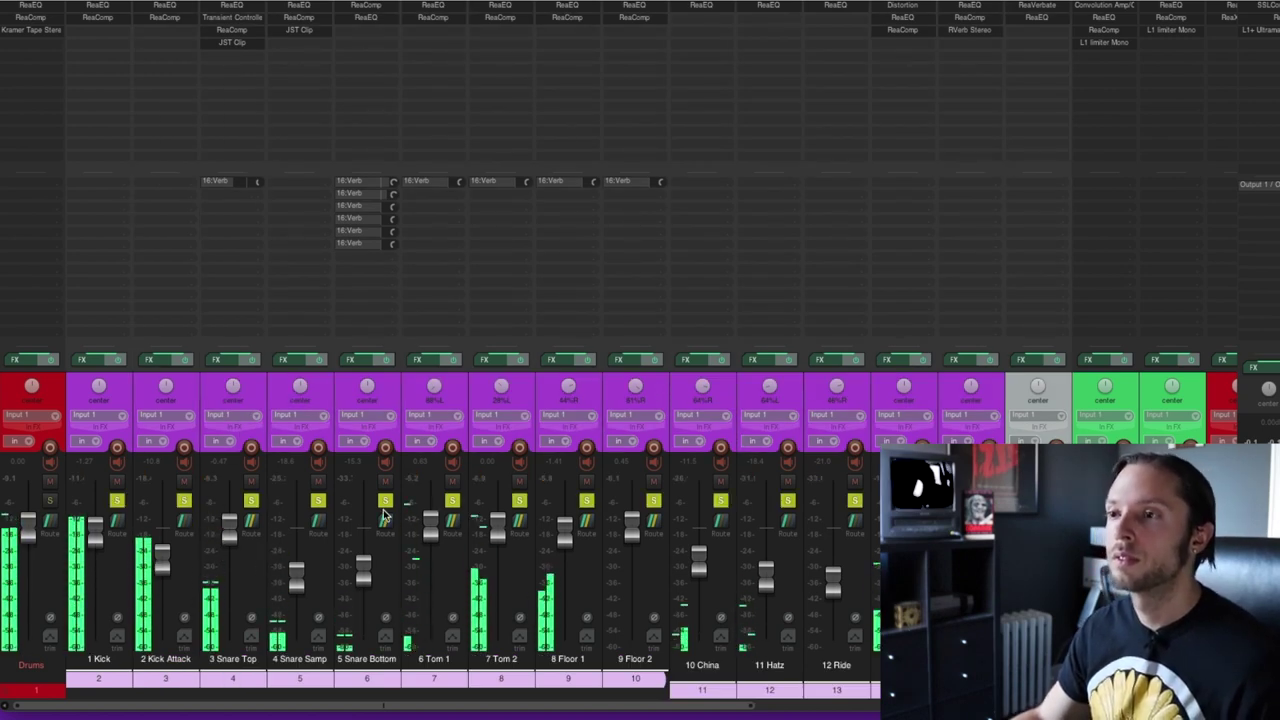
key(space)
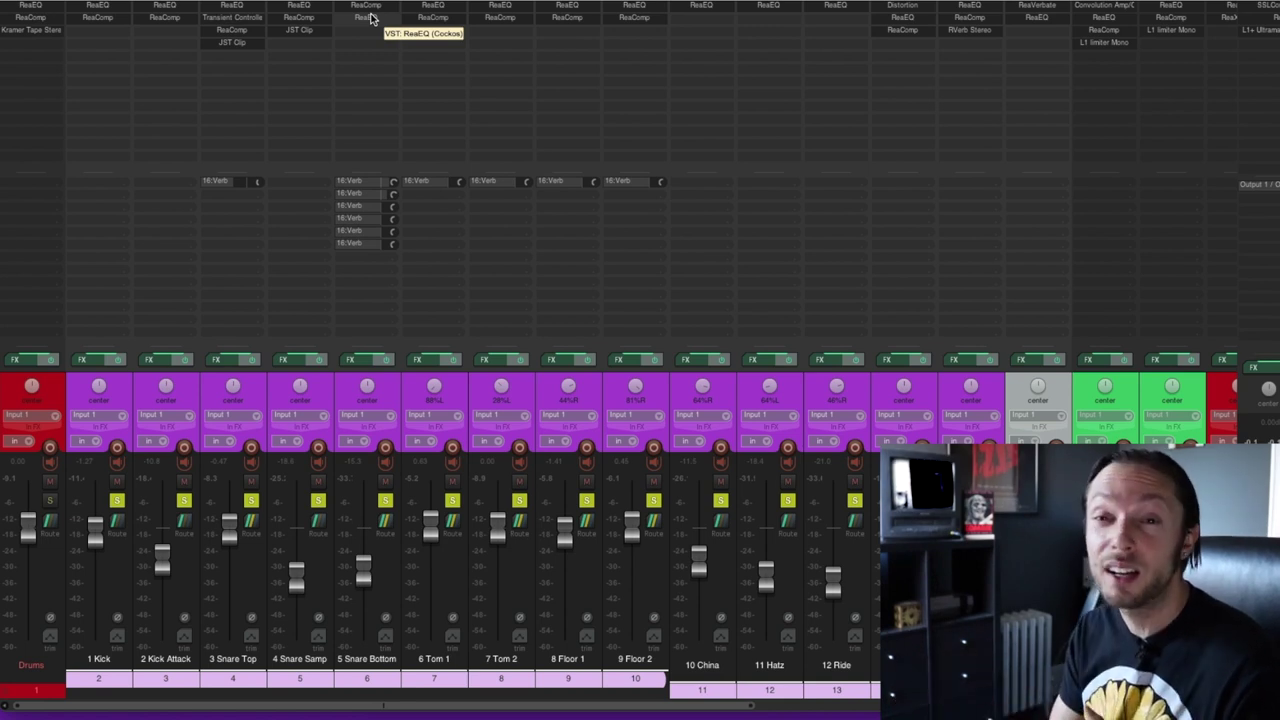
click(439, 662)
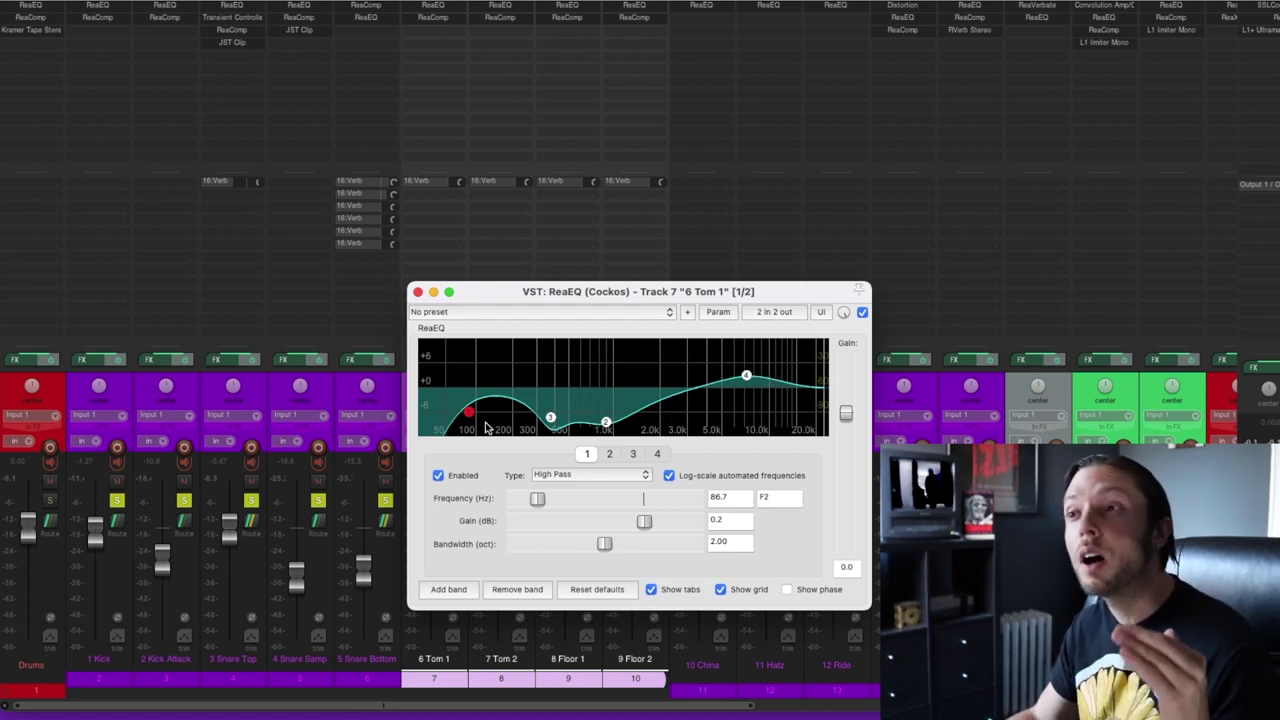
mouse_move(473, 413)
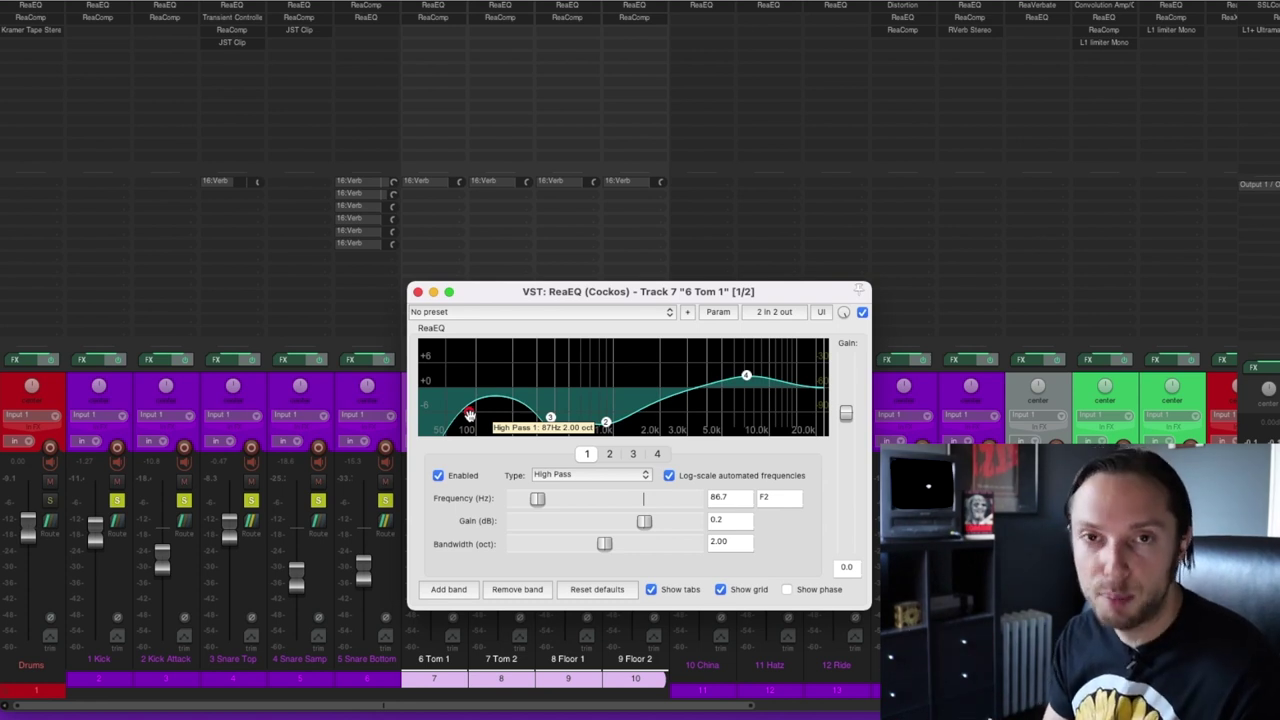
click(418, 291)
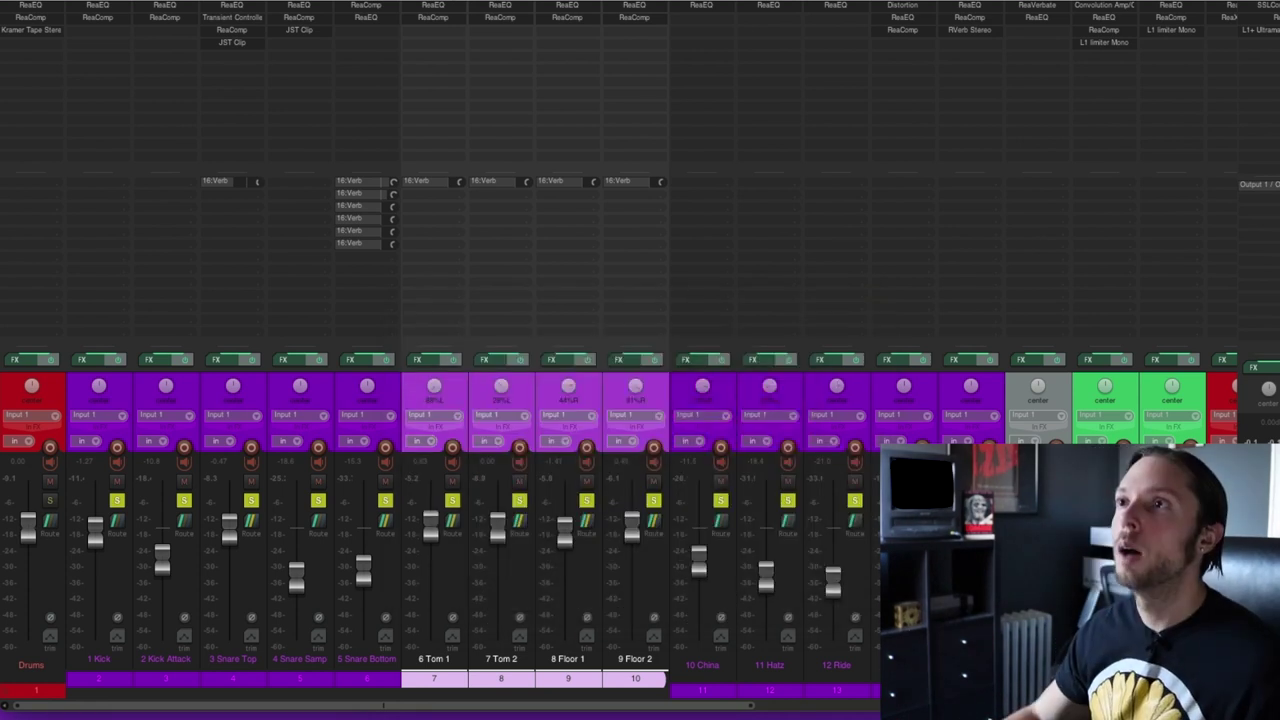
click(443, 9)
- Set the play position to bar 10 and audition the soloed toms
click(443, 9)
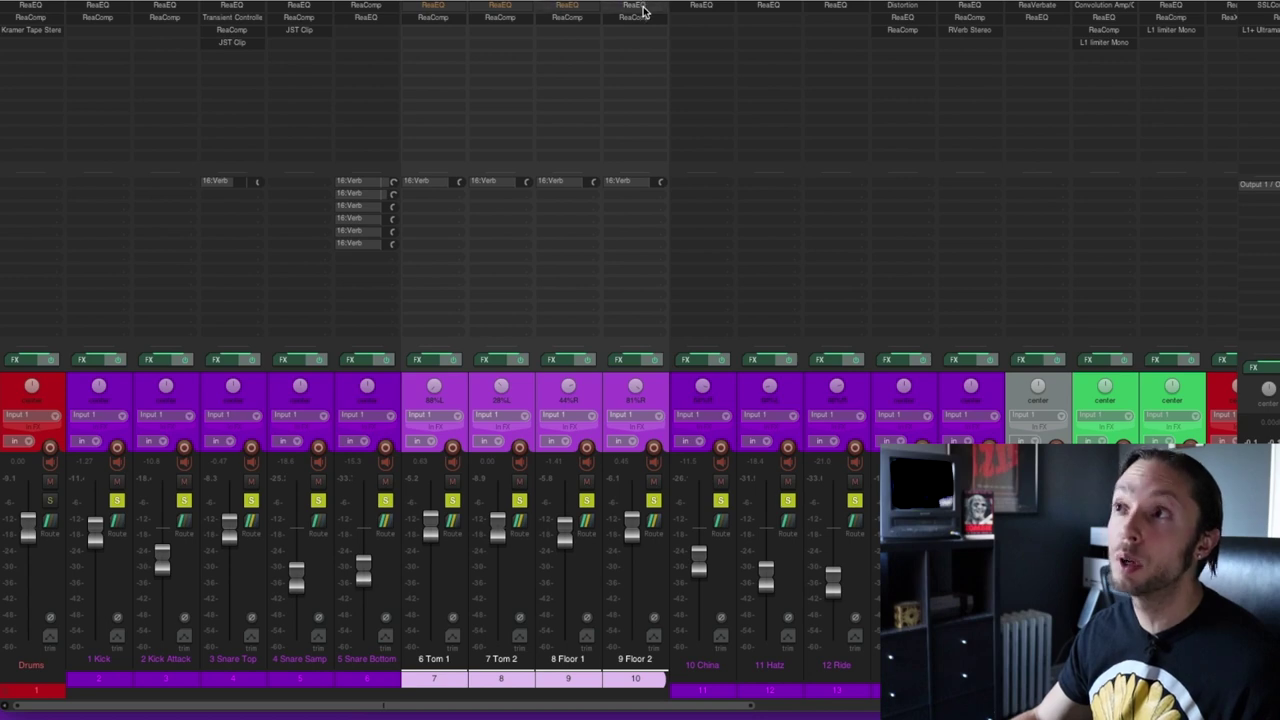
key(ctrl+m)
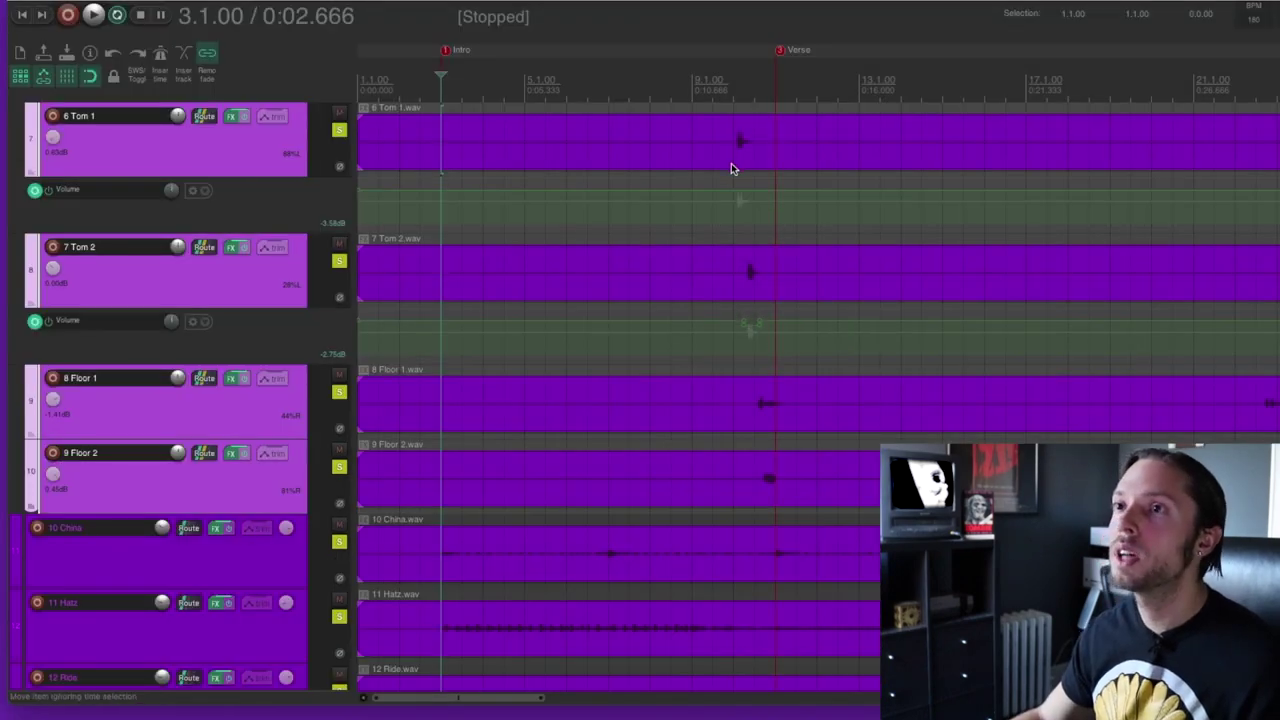
scroll(731, 170, up, 3)
click(737, 295)
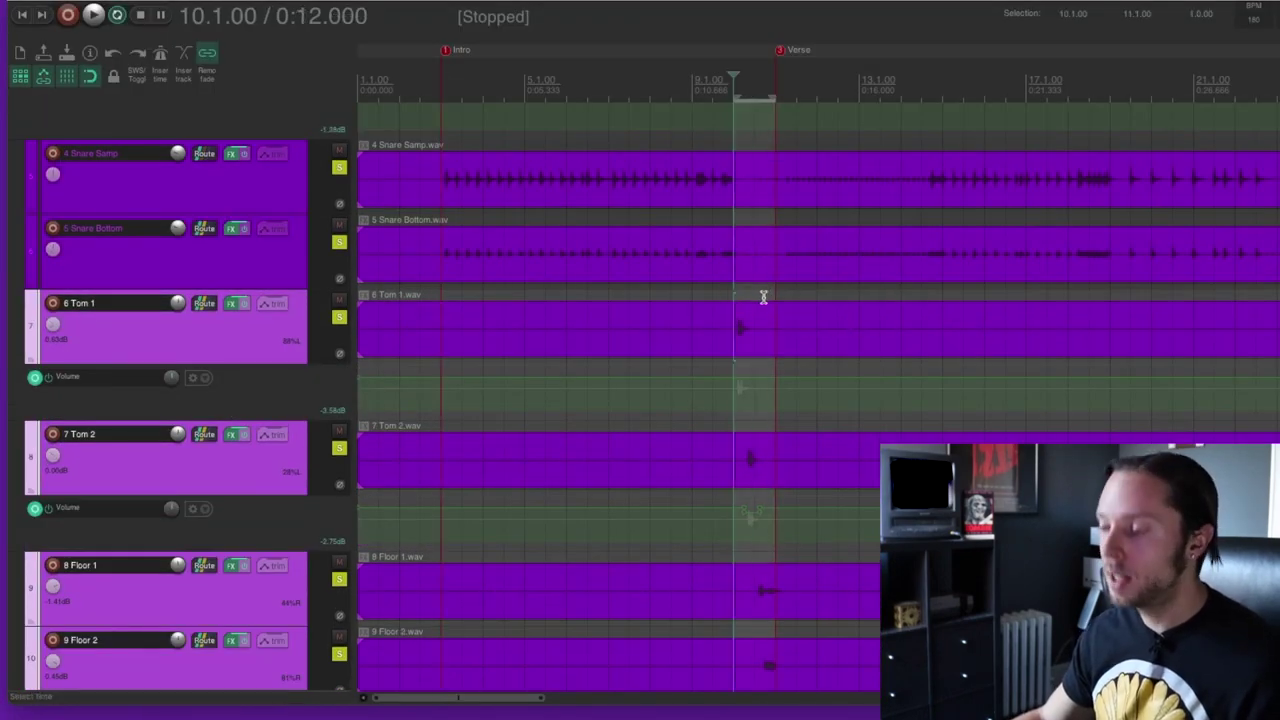
key(ctrl+m)
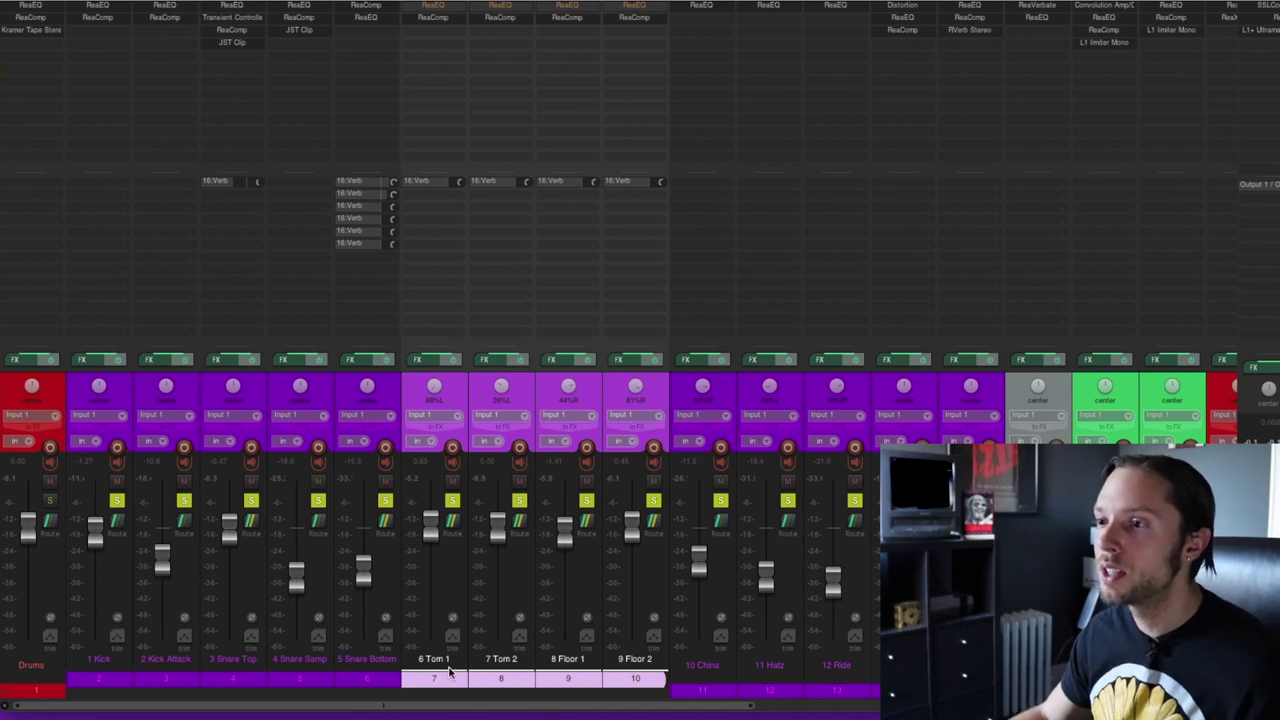
key(space)
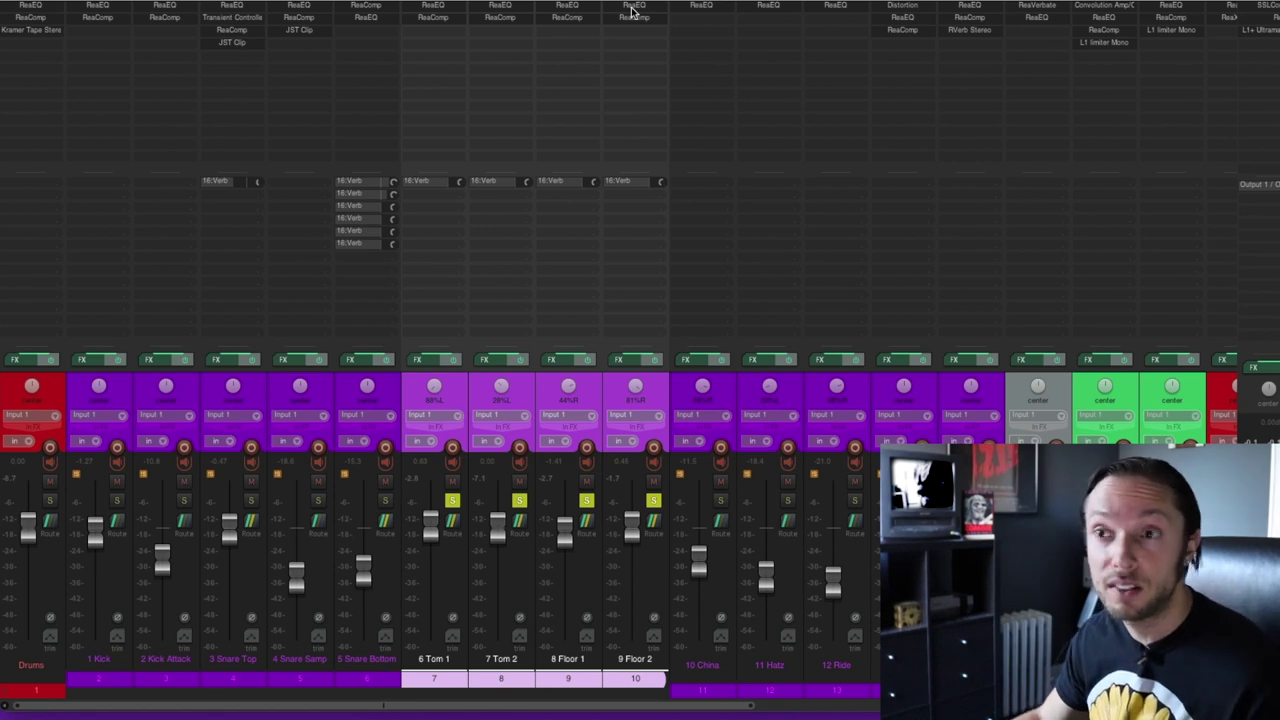
key(space)
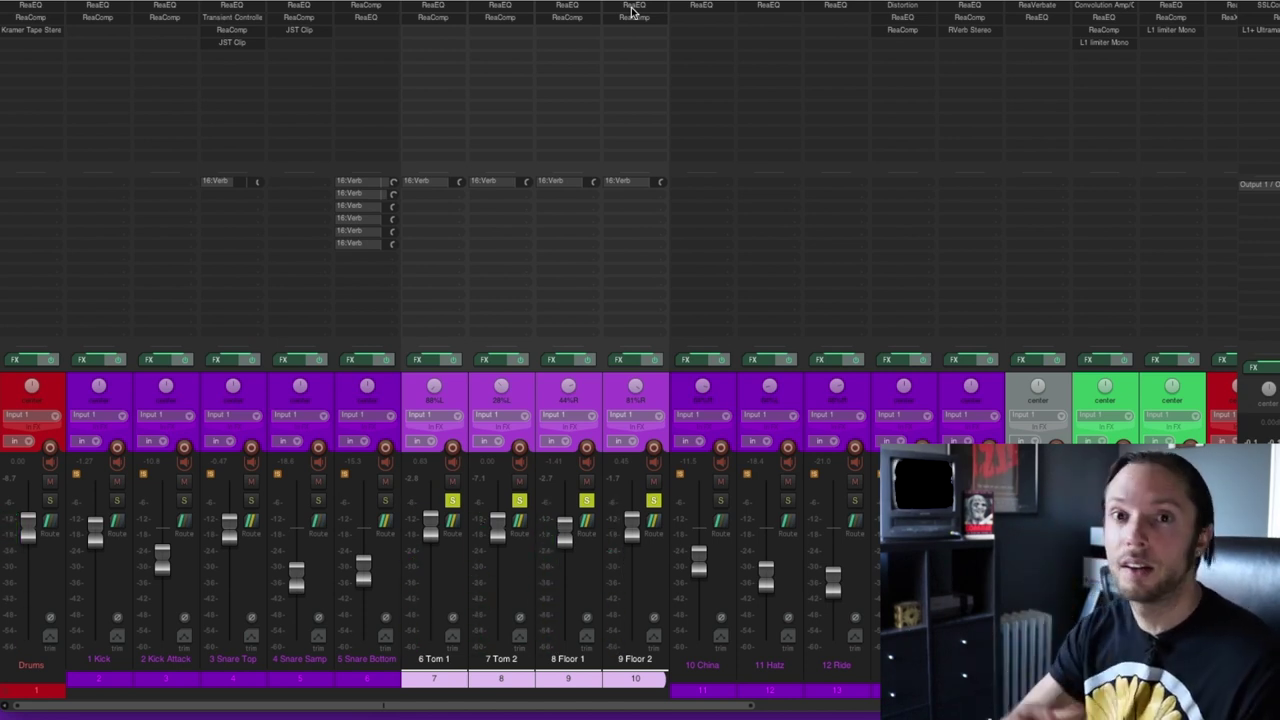
- Check Tom 1's ReaComp settings, threshold -38.8 dB, then close it
click(433, 17)
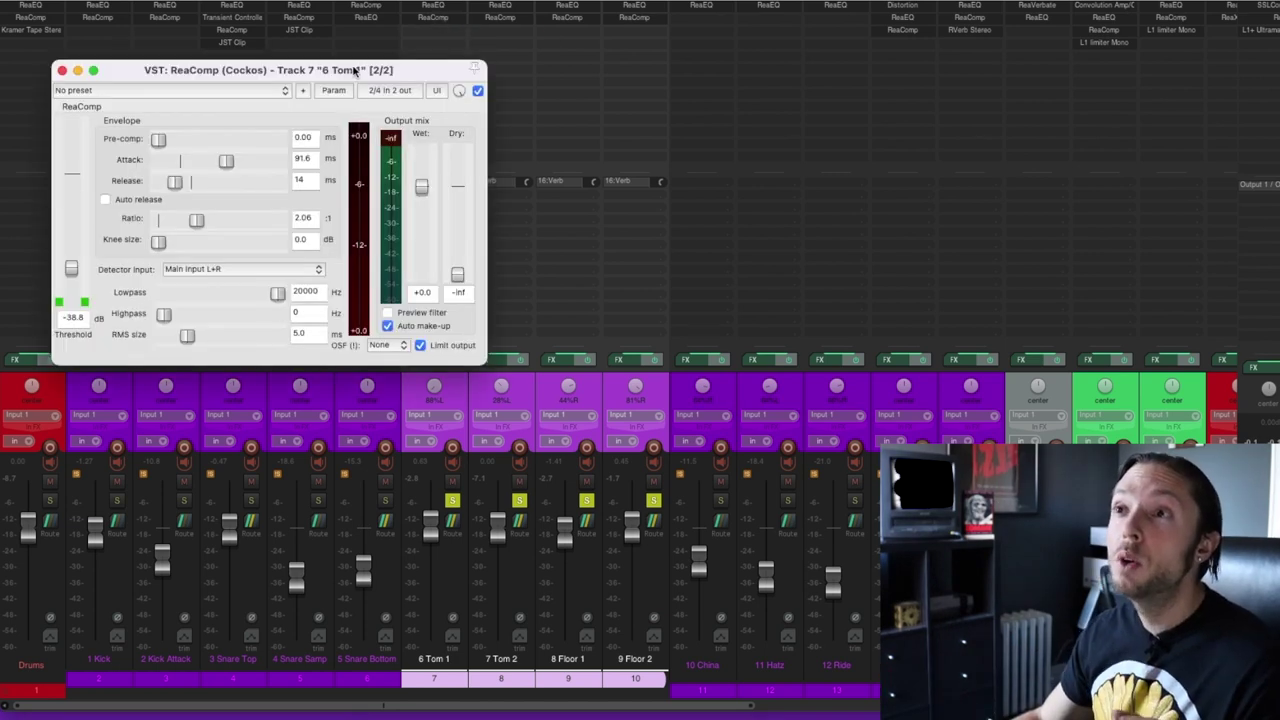
drag(340, 64, 567, 66)
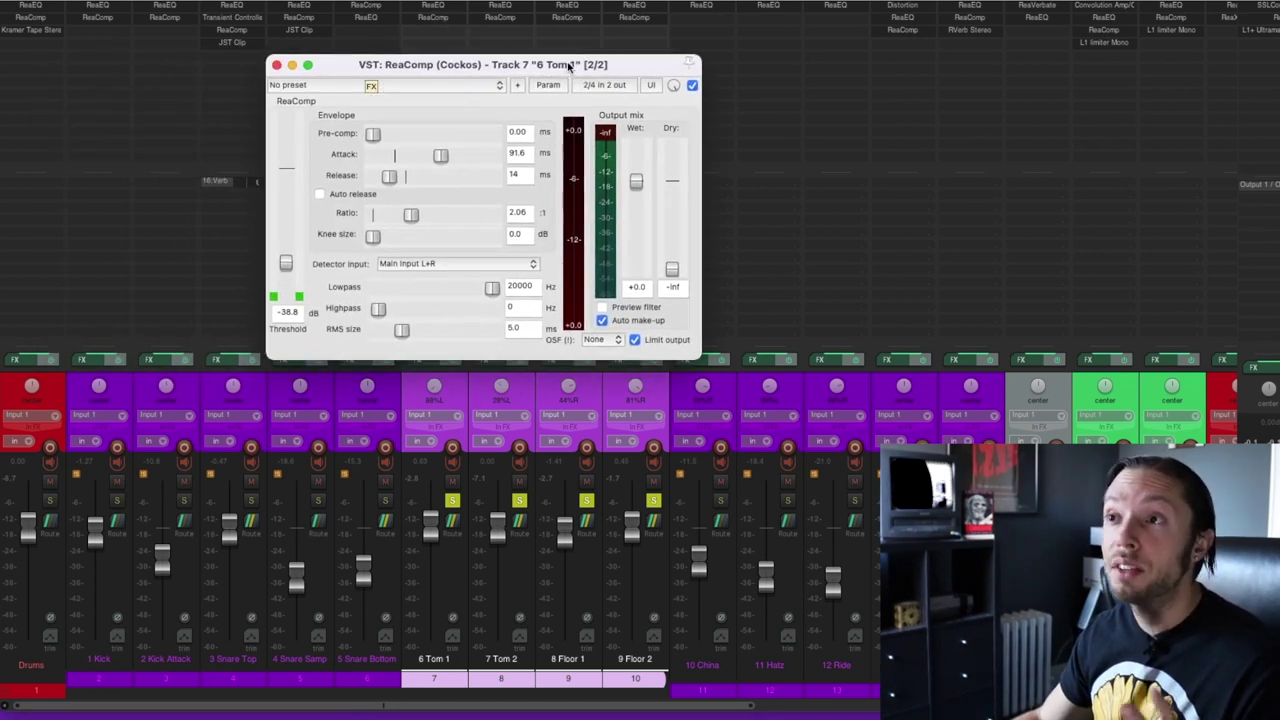
click(277, 65)
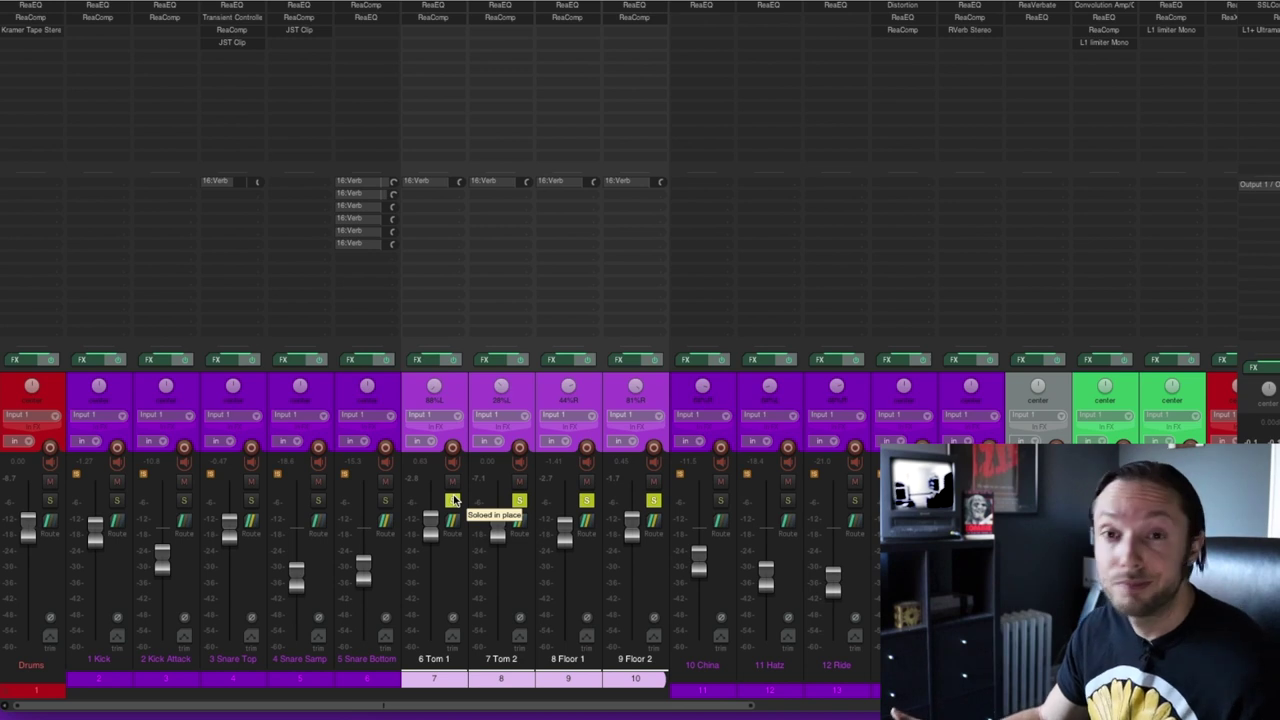
- Unsolo Tom 1 and the remaining tom and floor tom tracks
click(452, 500)
click(519, 500)
click(585, 500)
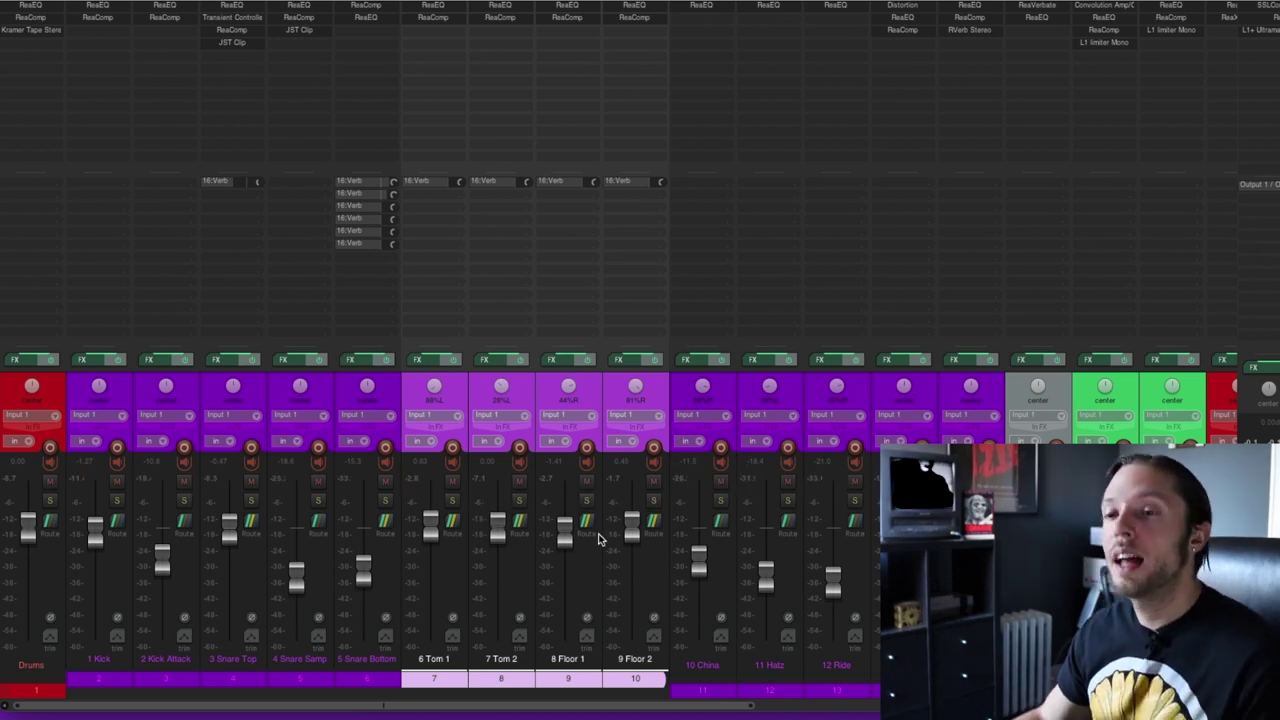
- Select the Drums folder and inspect its ReaEQ, high-passing around 45.1 Hz
click(45, 668)
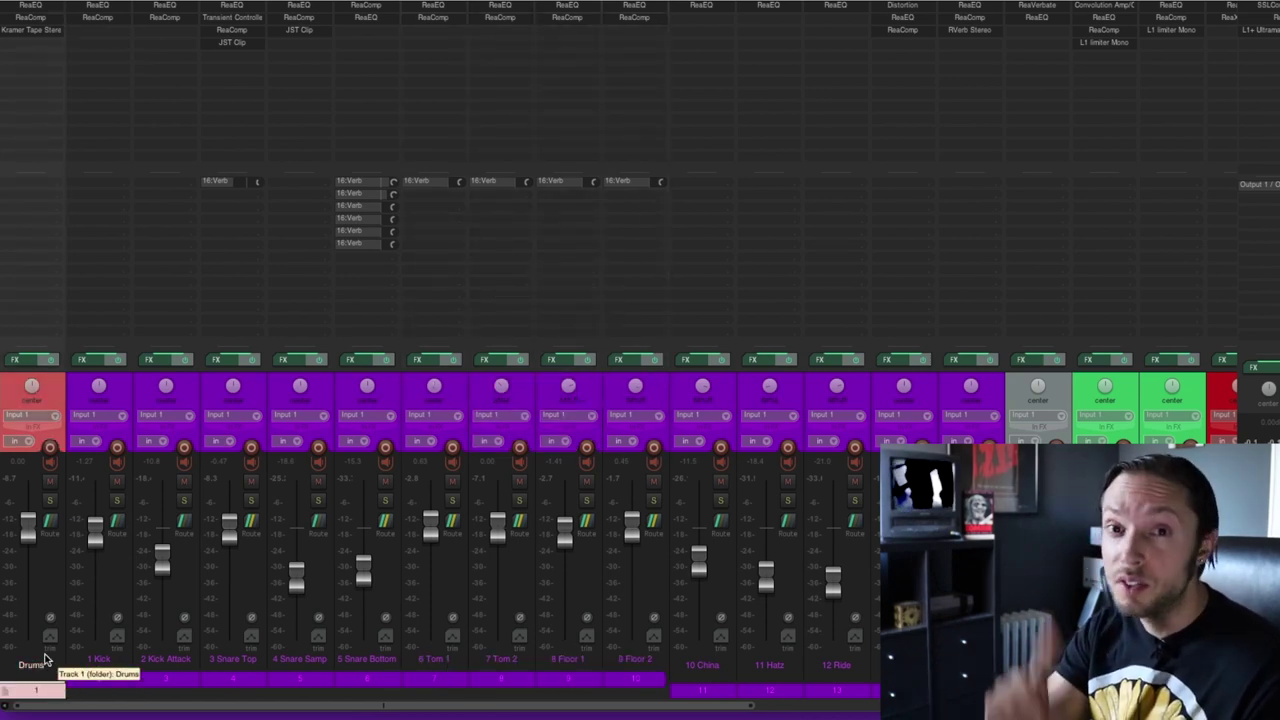
click(38, 6)
drag(333, 137, 411, 118)
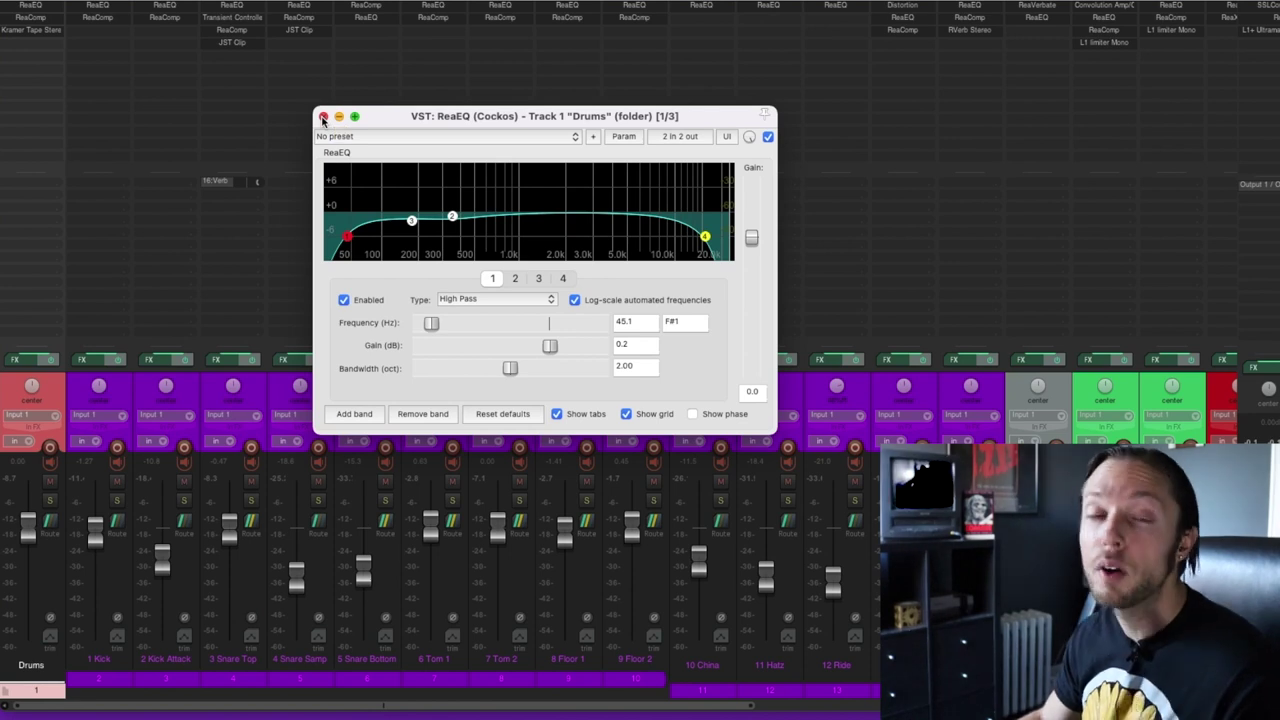
click(322, 117)
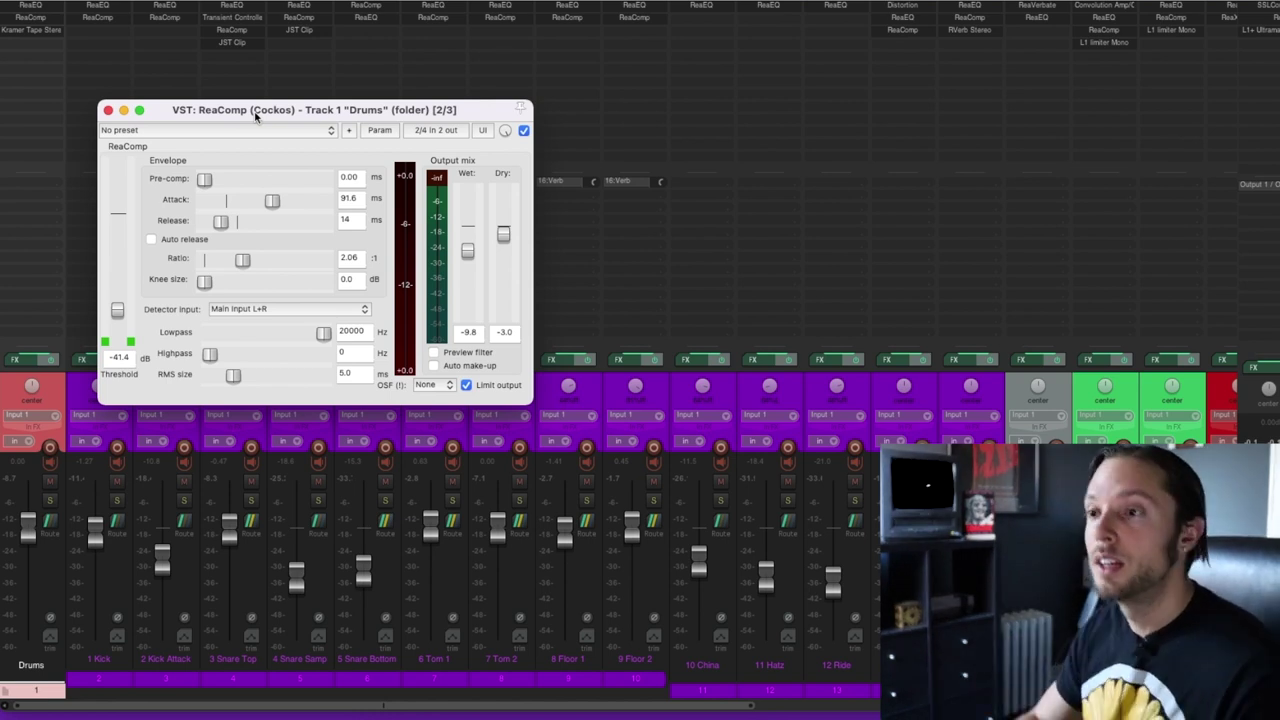
- Solo all drum child tracks Kick to Ride and bring up the Drums bus ReaComp
click(103, 653)
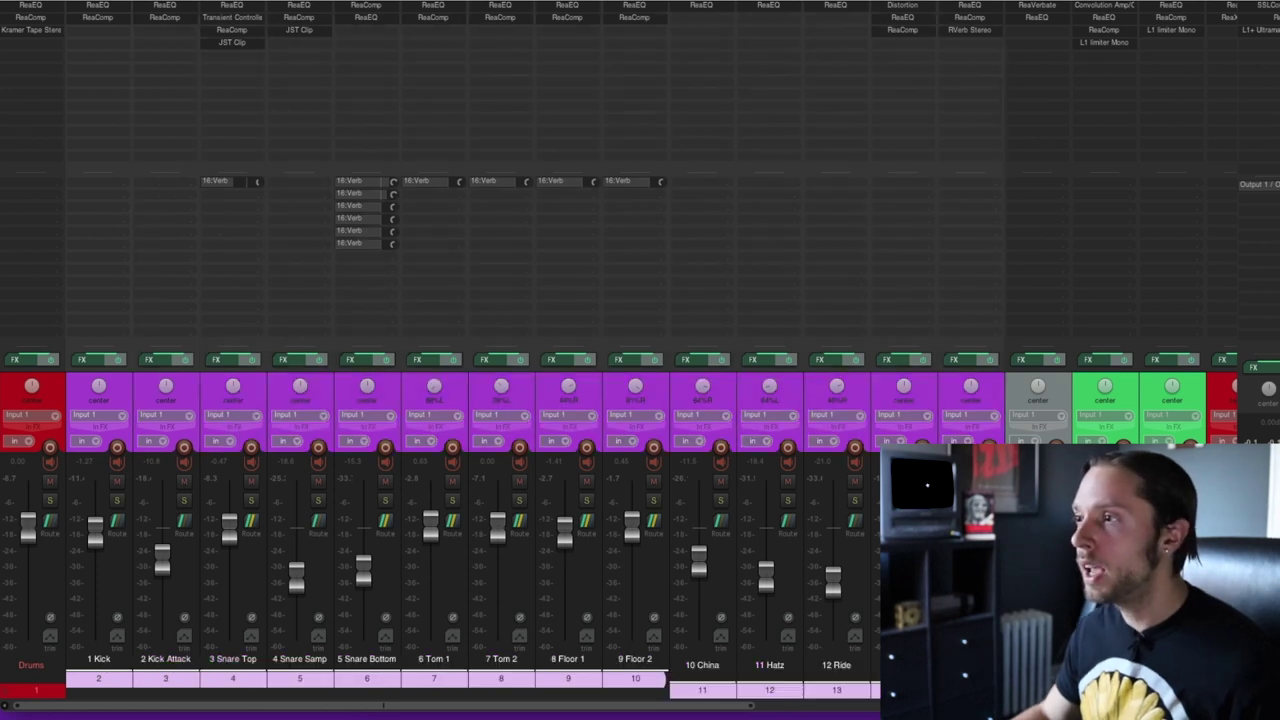
click(117, 500)
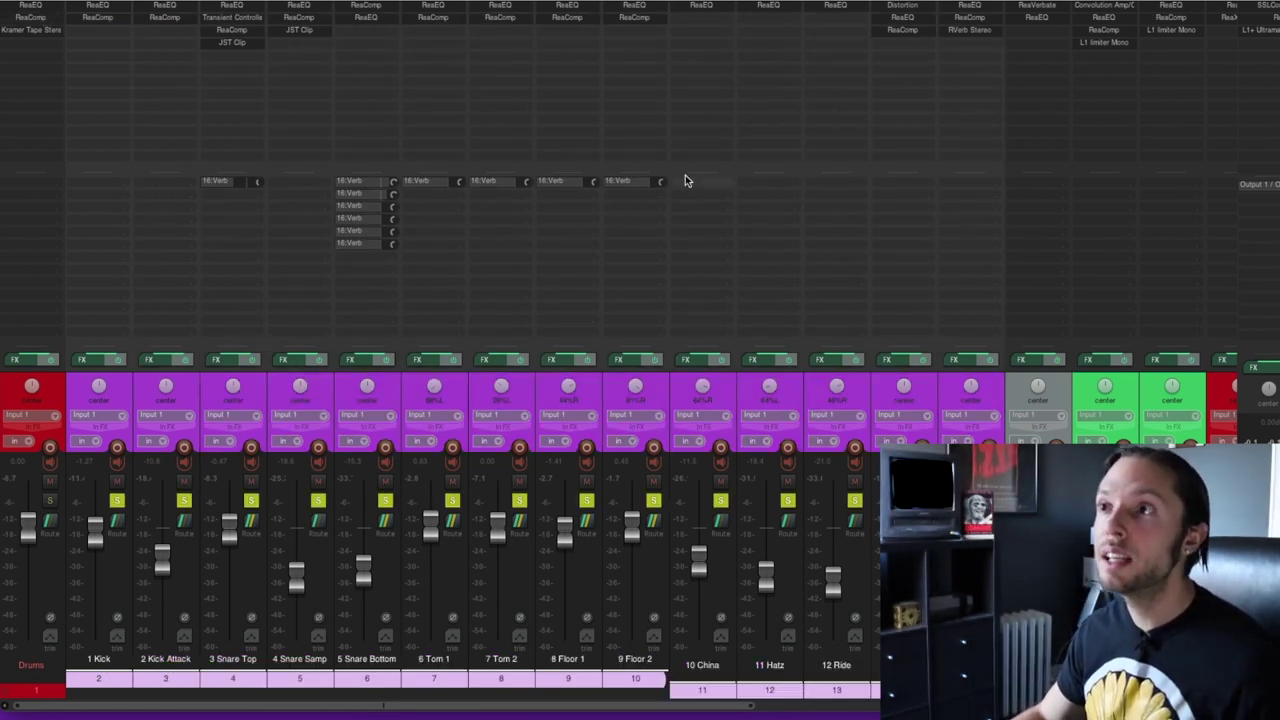
click(32, 17)
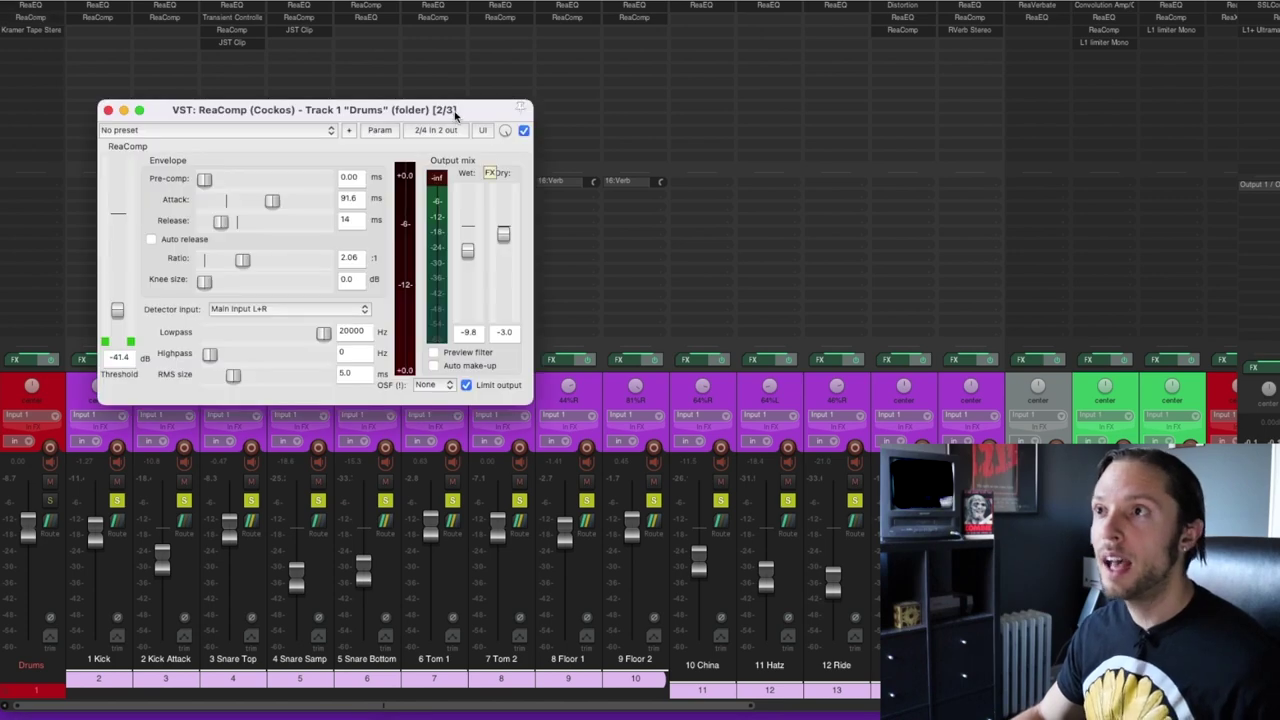
drag(455, 115, 549, 108)
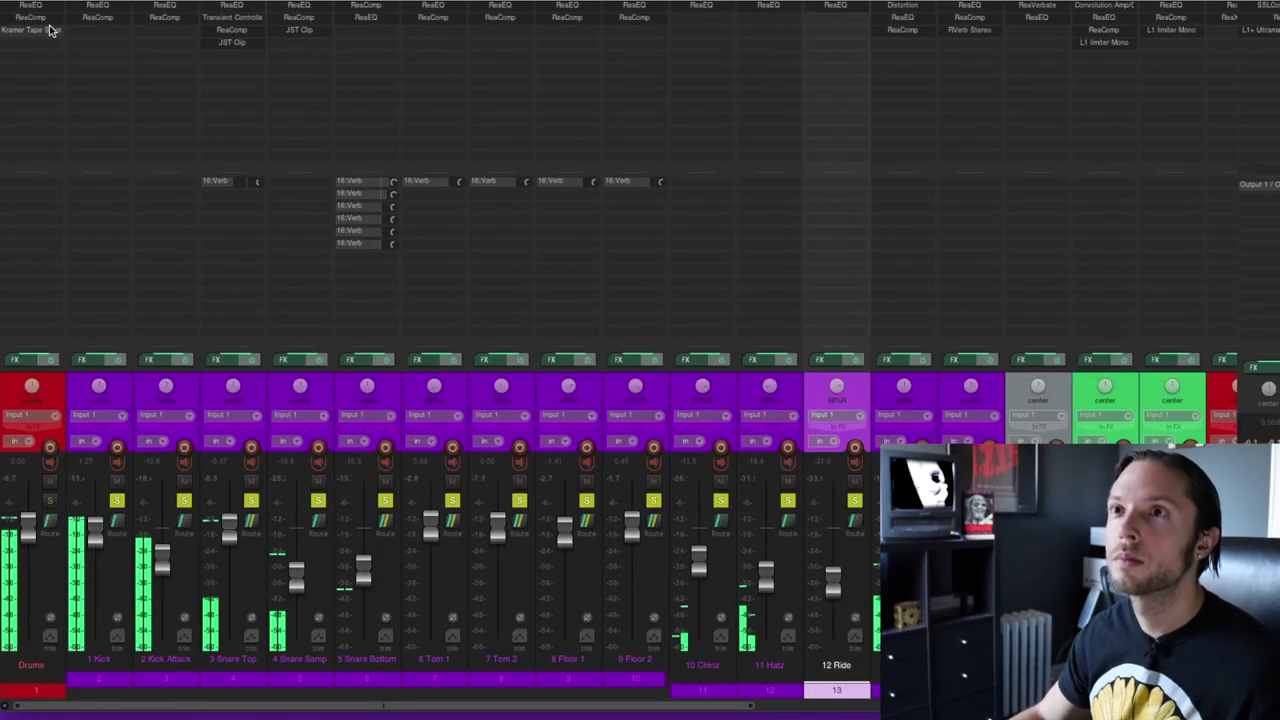
- A/B the Drums bus ReaComp bypassed versus active, leaving it on, then close it
click(31, 17)
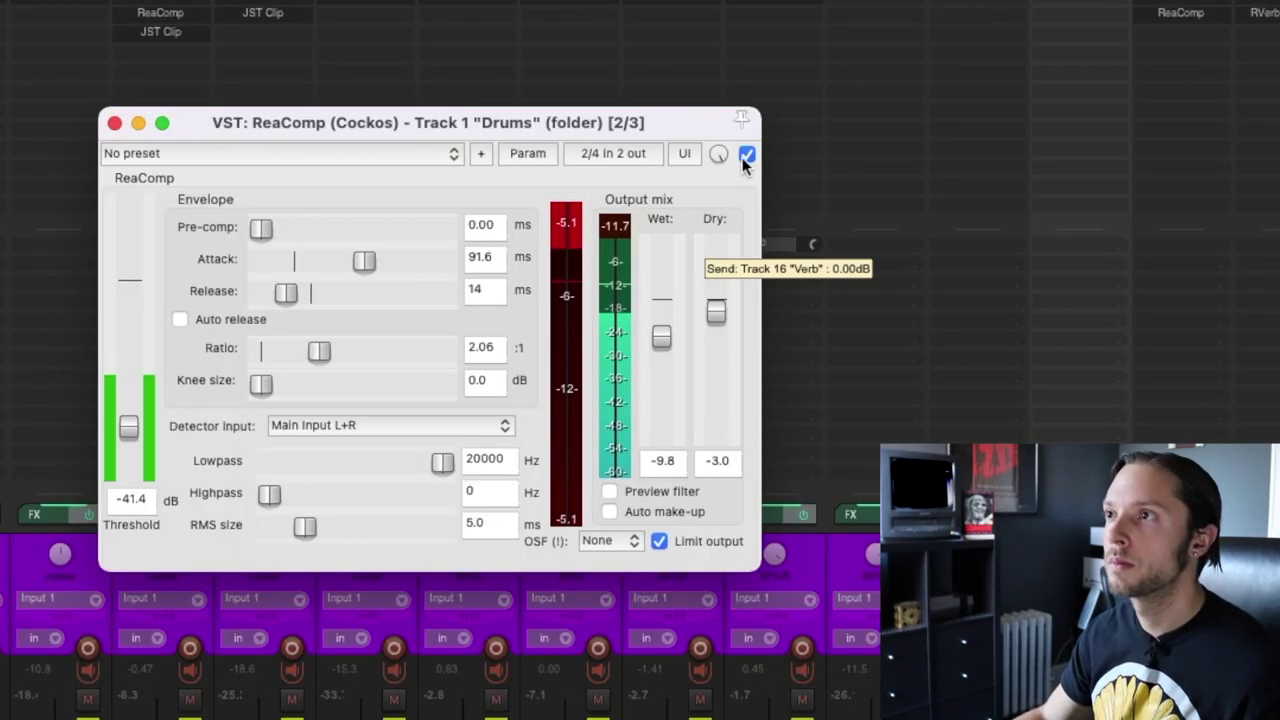
click(745, 155)
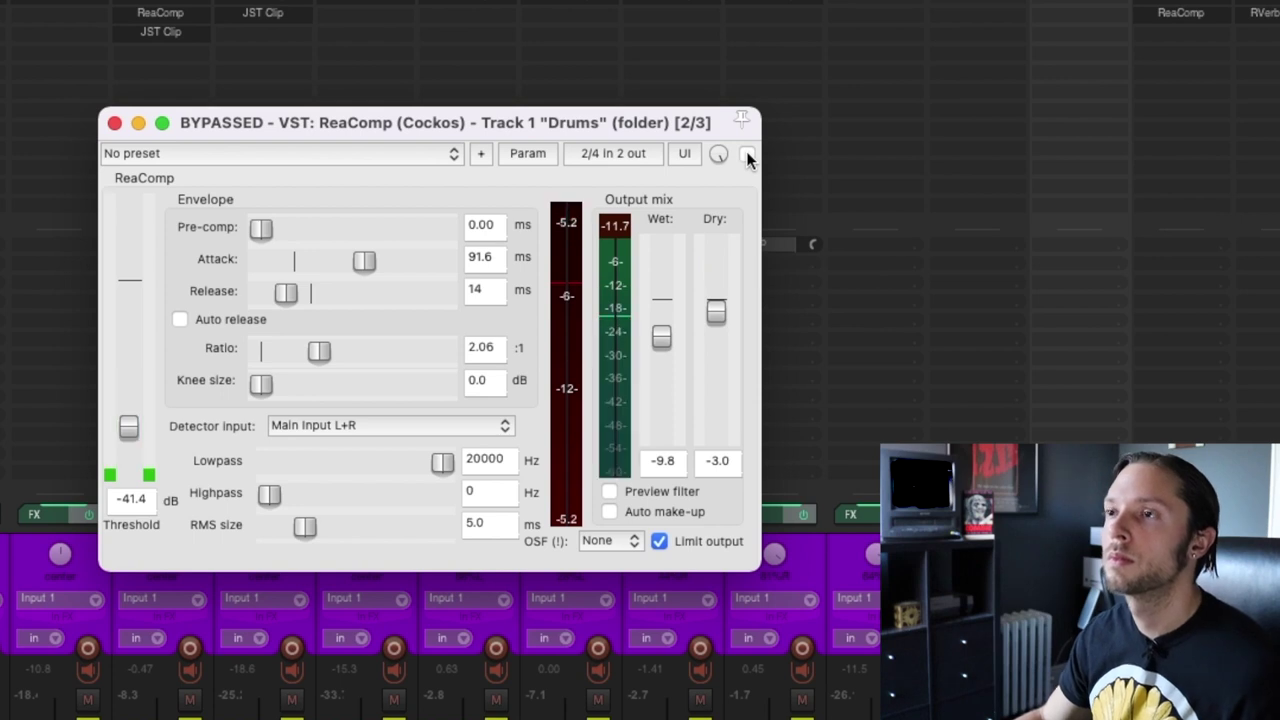
click(746, 154)
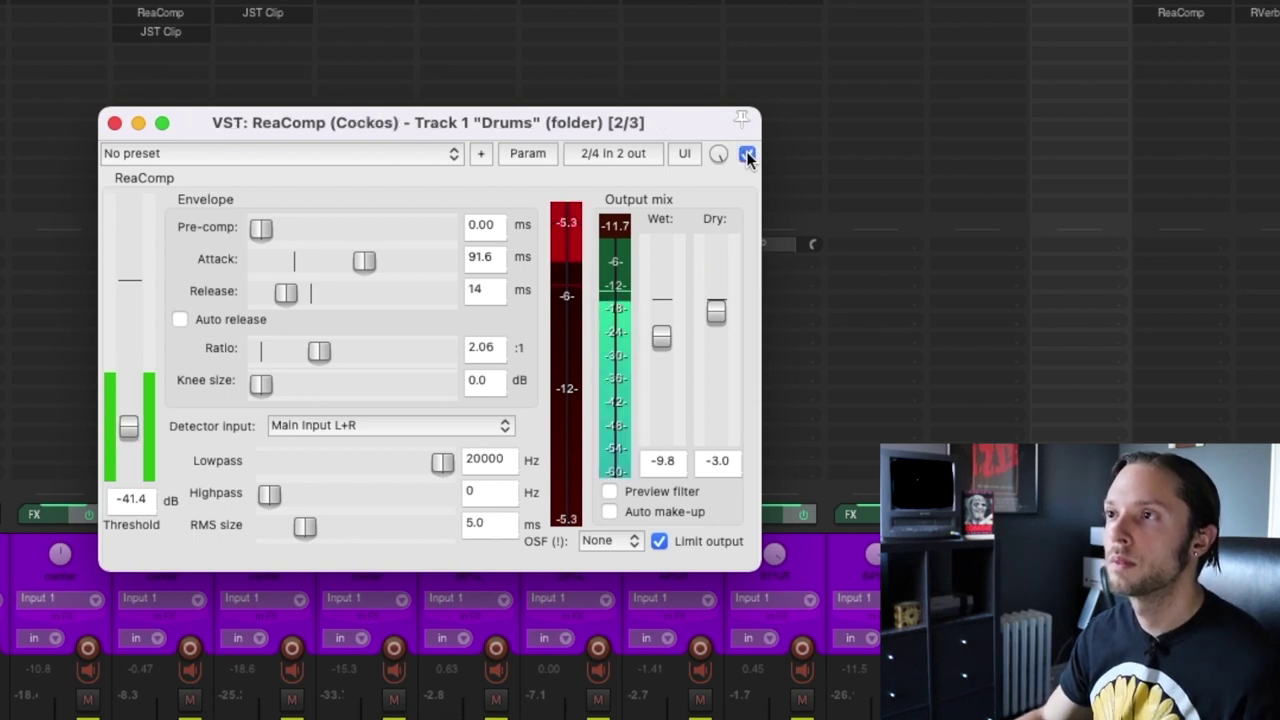
click(746, 154)
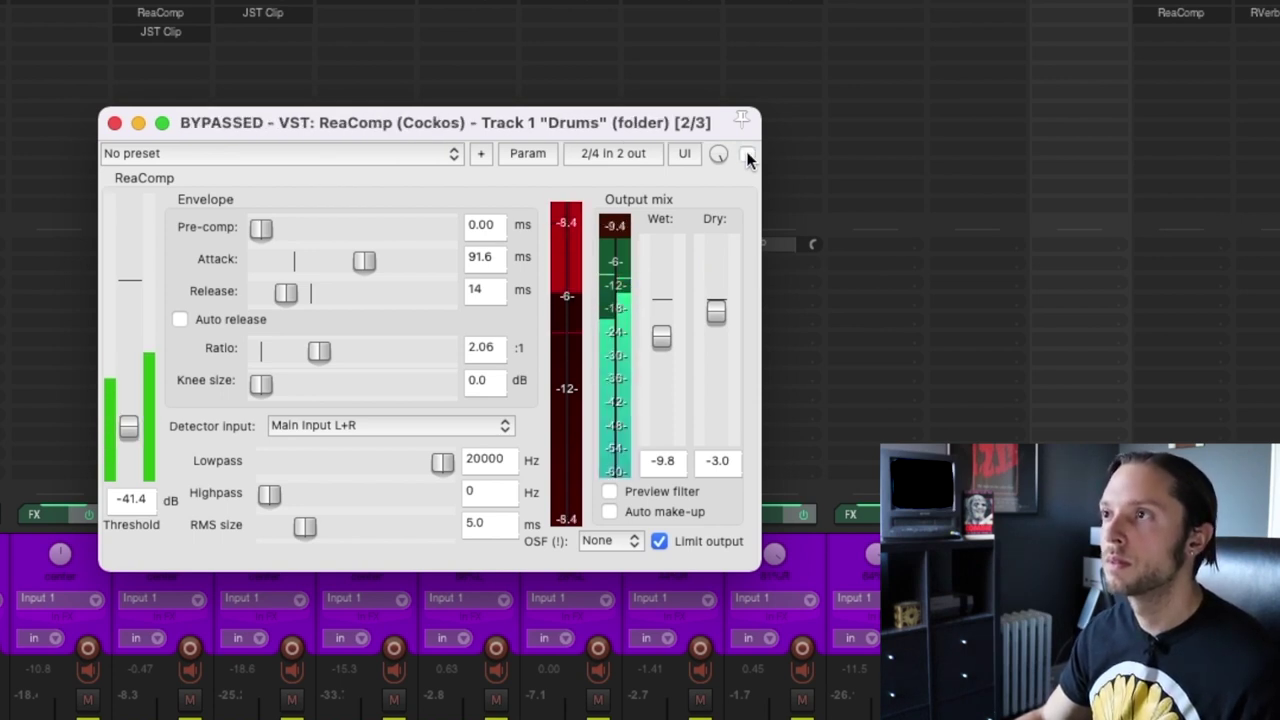
click(746, 154)
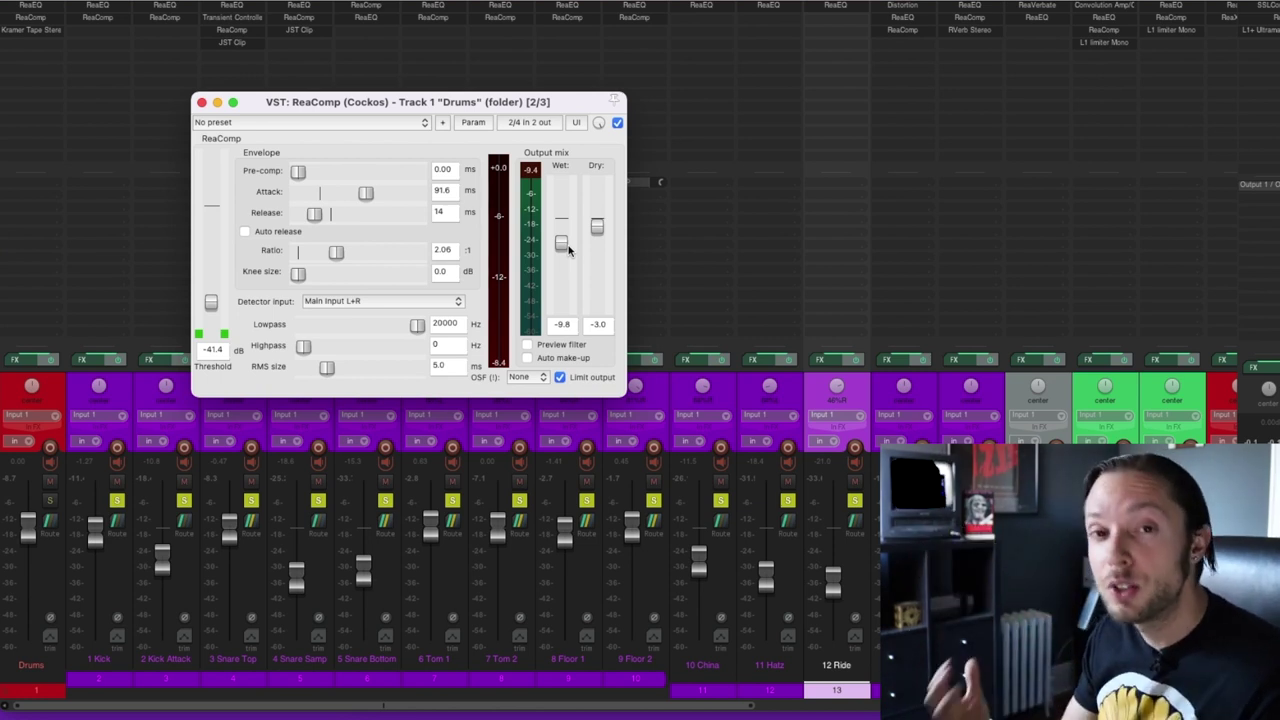
key(Escape)
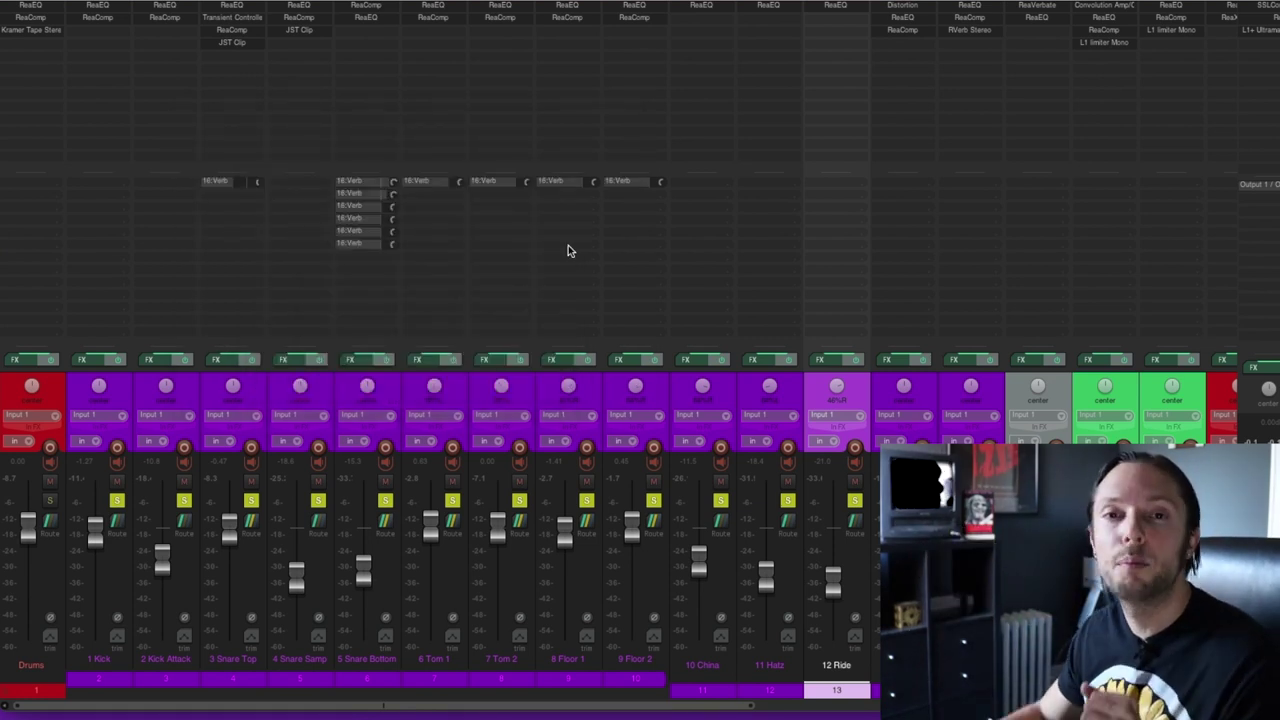
- Inspect the Drums bus Kramer Tape Stereo plugin in a repositioned window
click(36, 31)
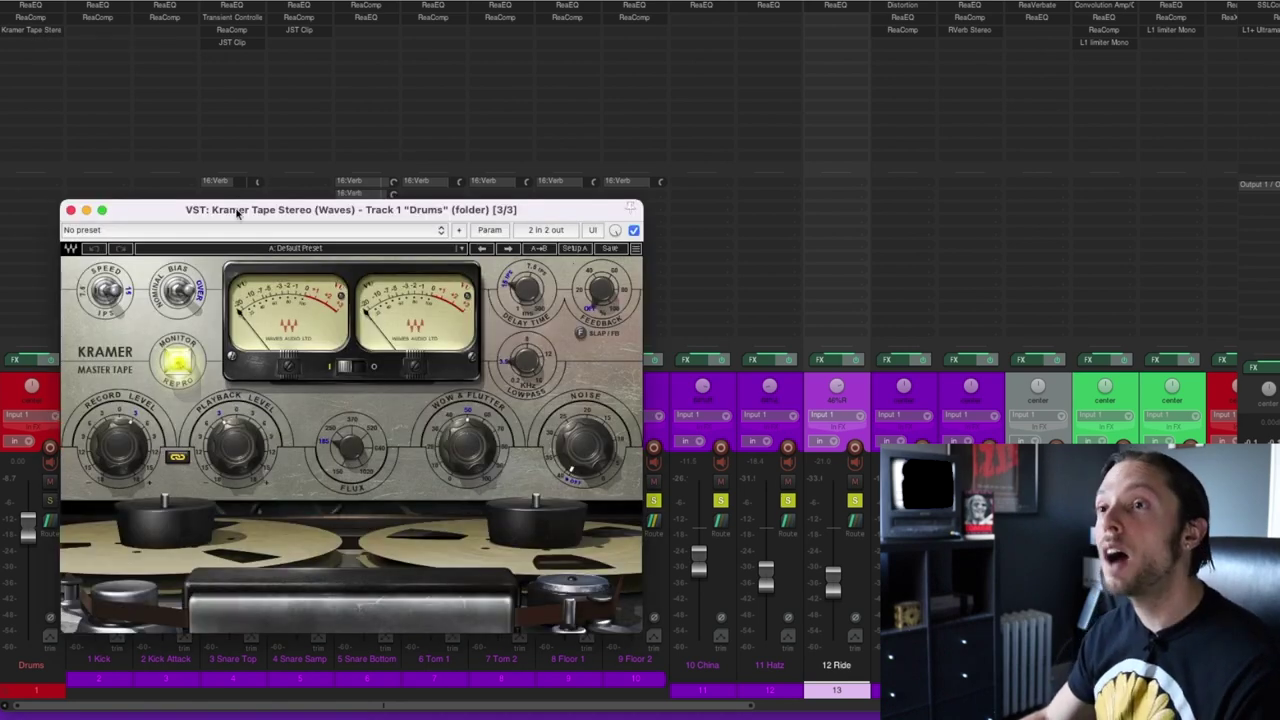
drag(238, 213, 383, 78)
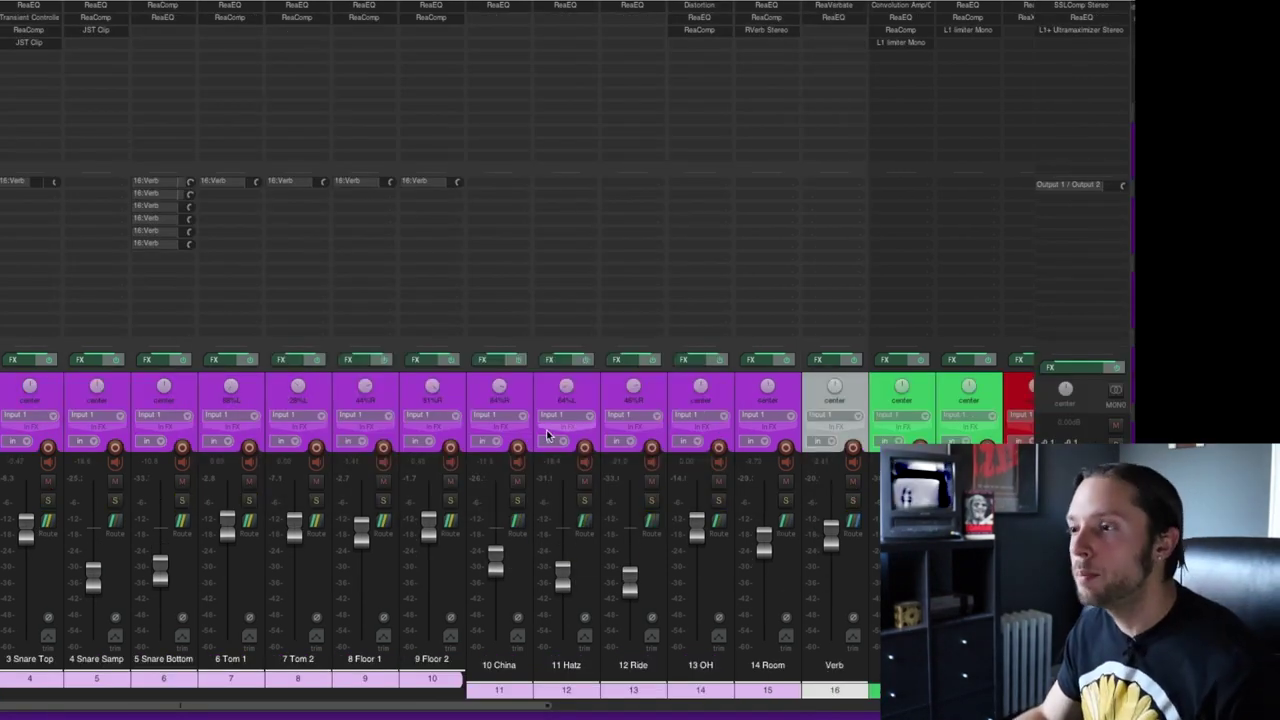
click(499, 665)
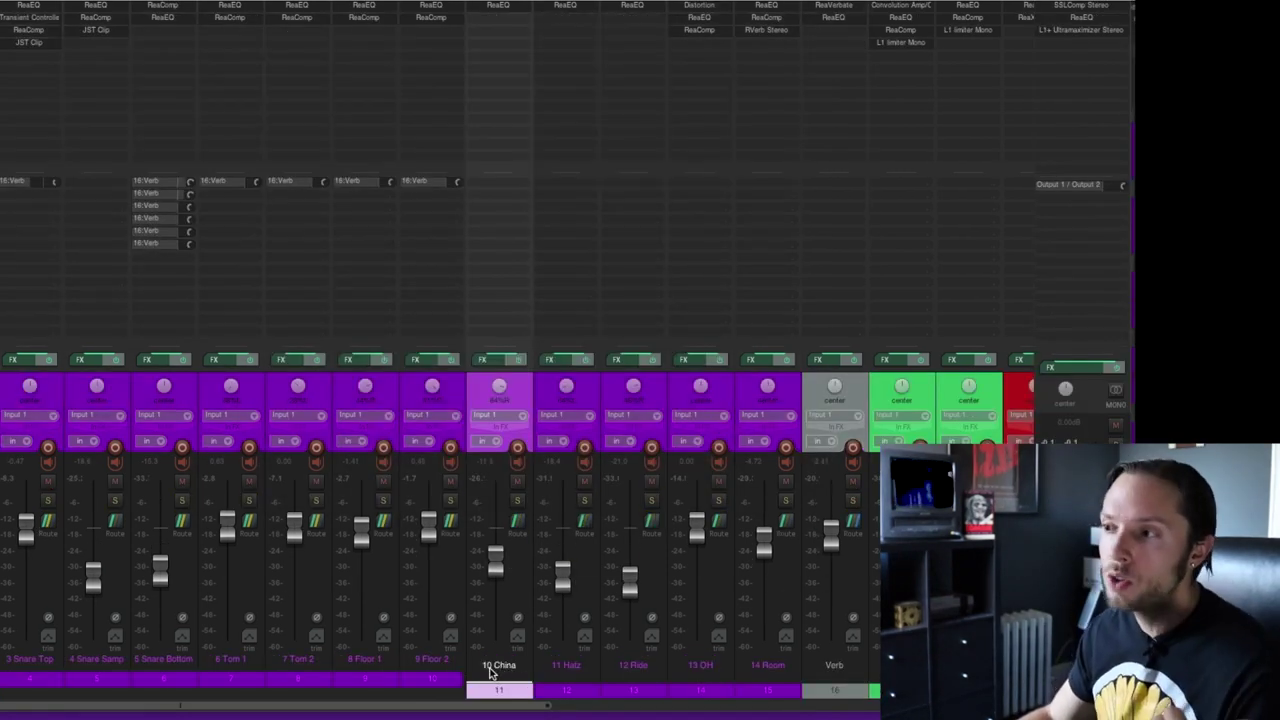
click(556, 667)
click(674, 668)
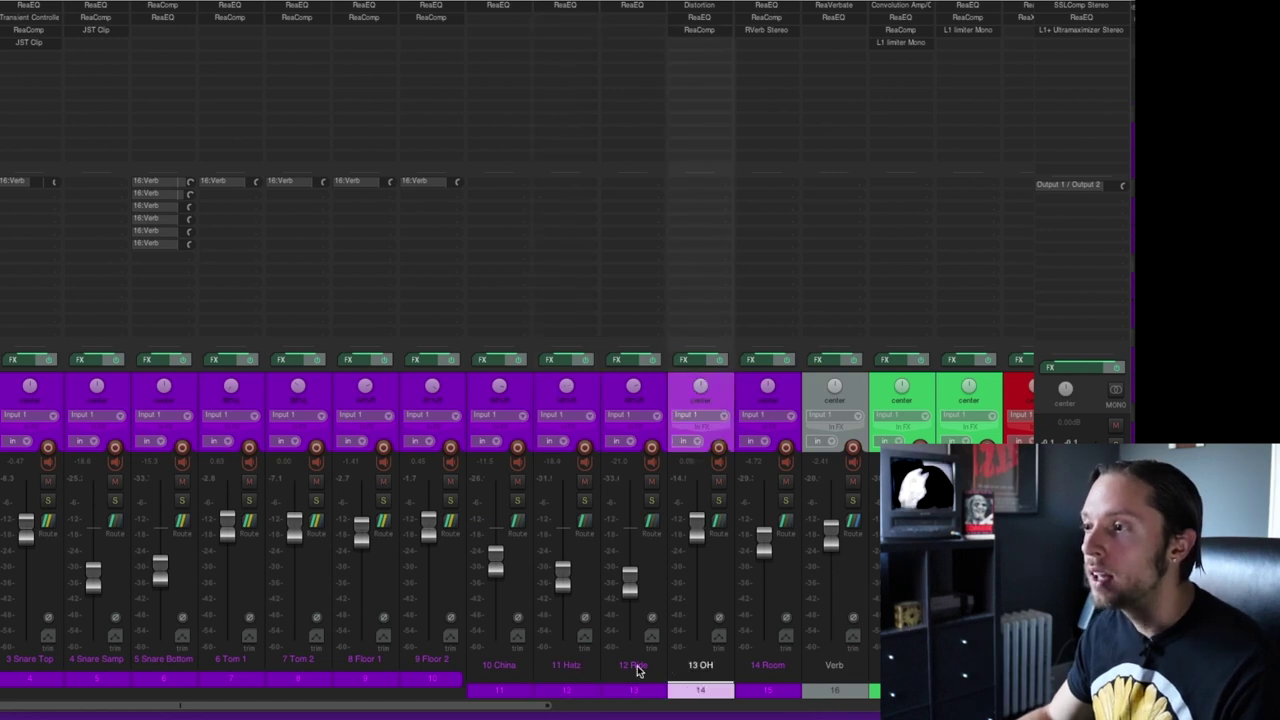
click(634, 668)
click(700, 666)
click(764, 663)
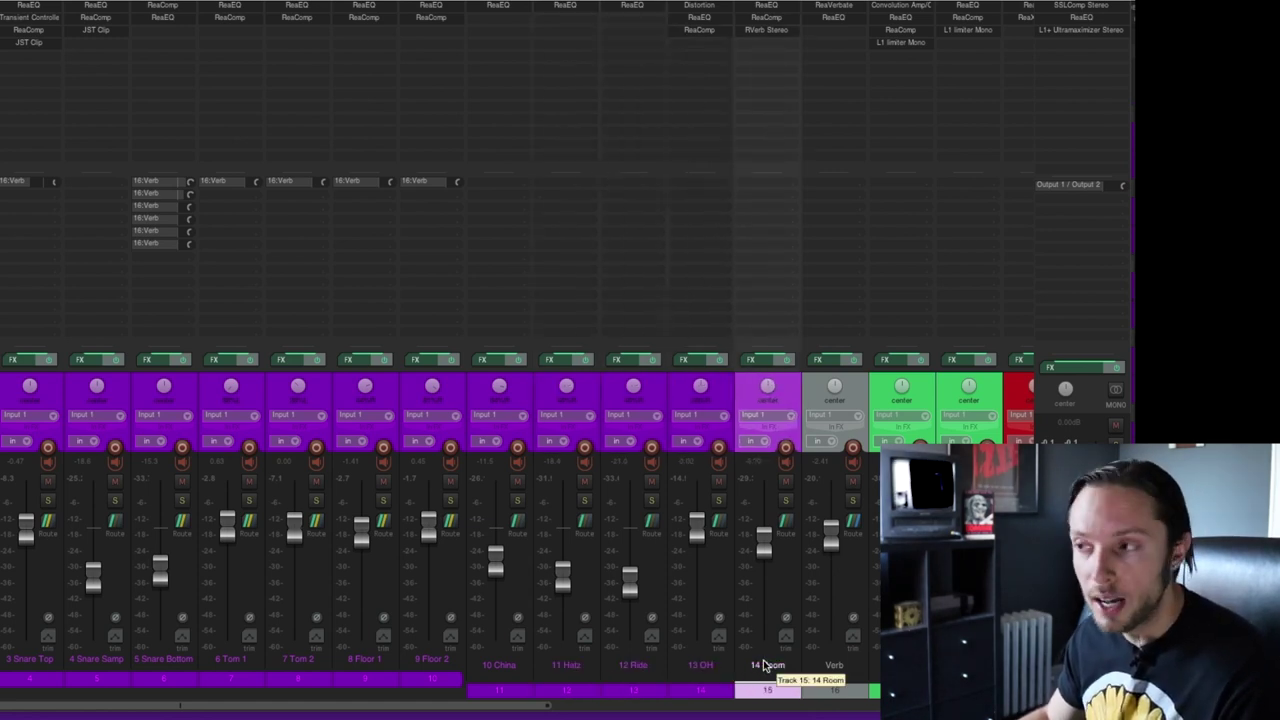
click(498, 6)
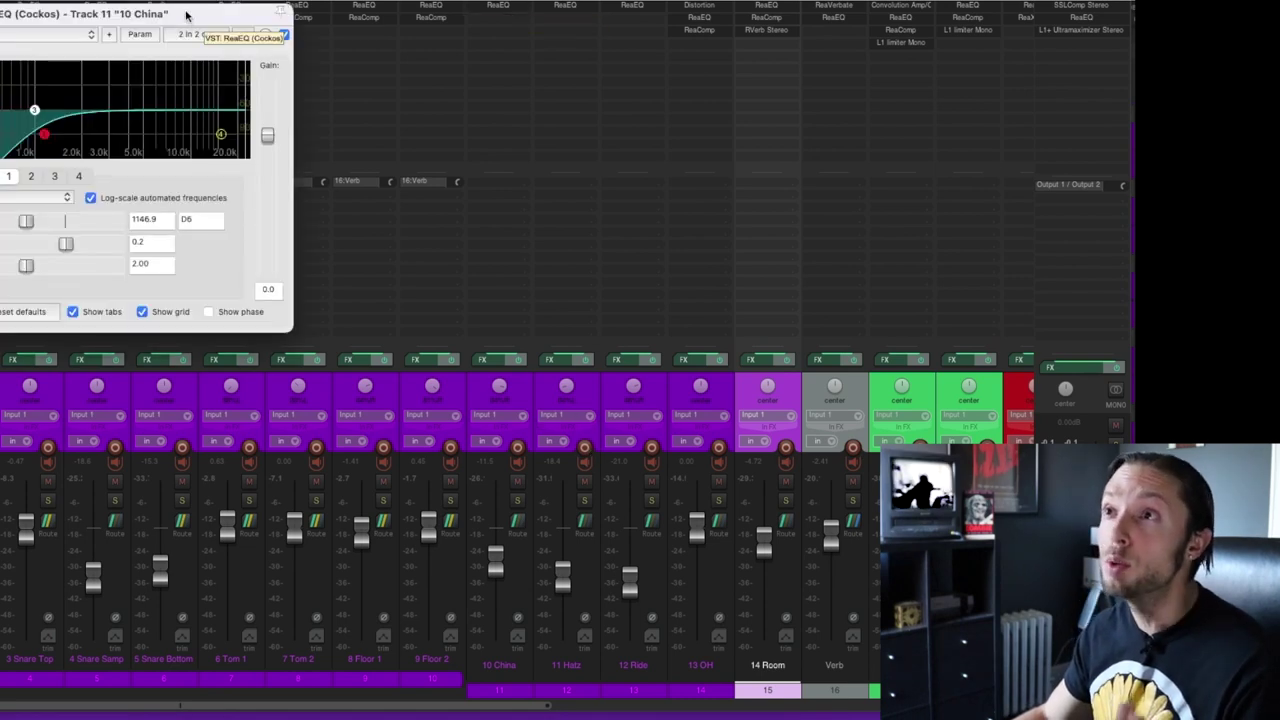
drag(185, 15, 383, 64)
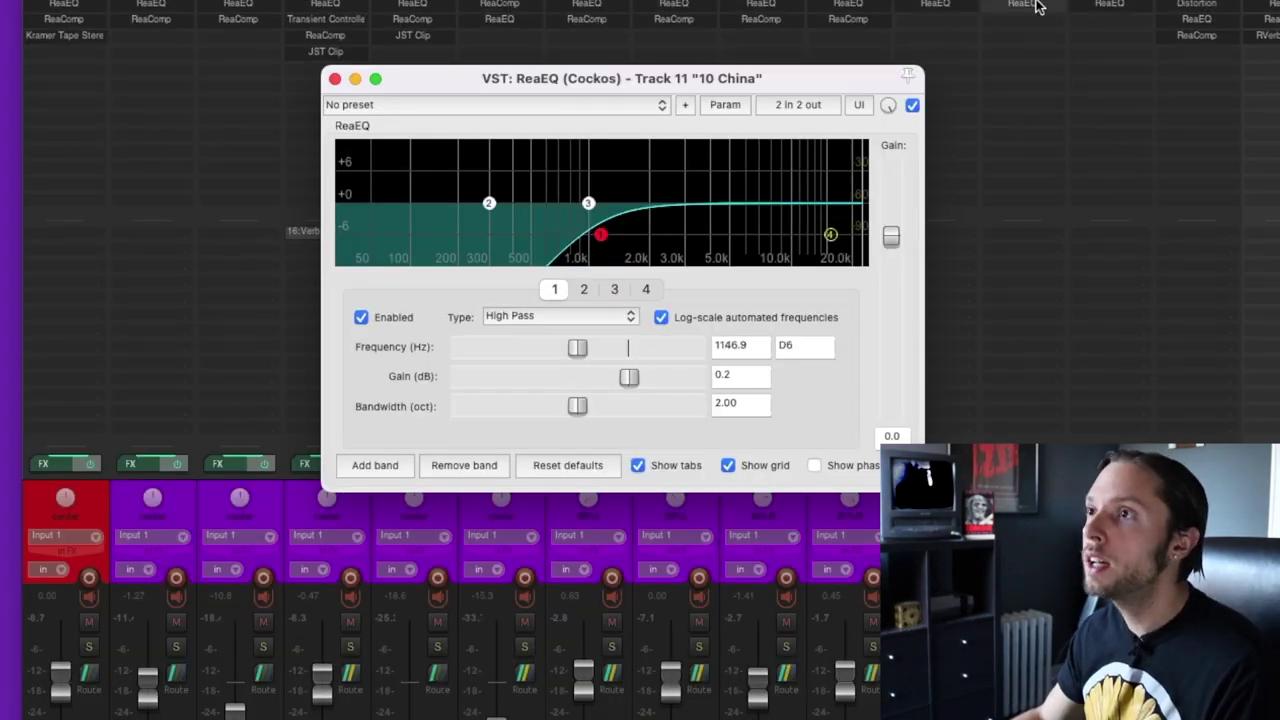
click(1037, 7)
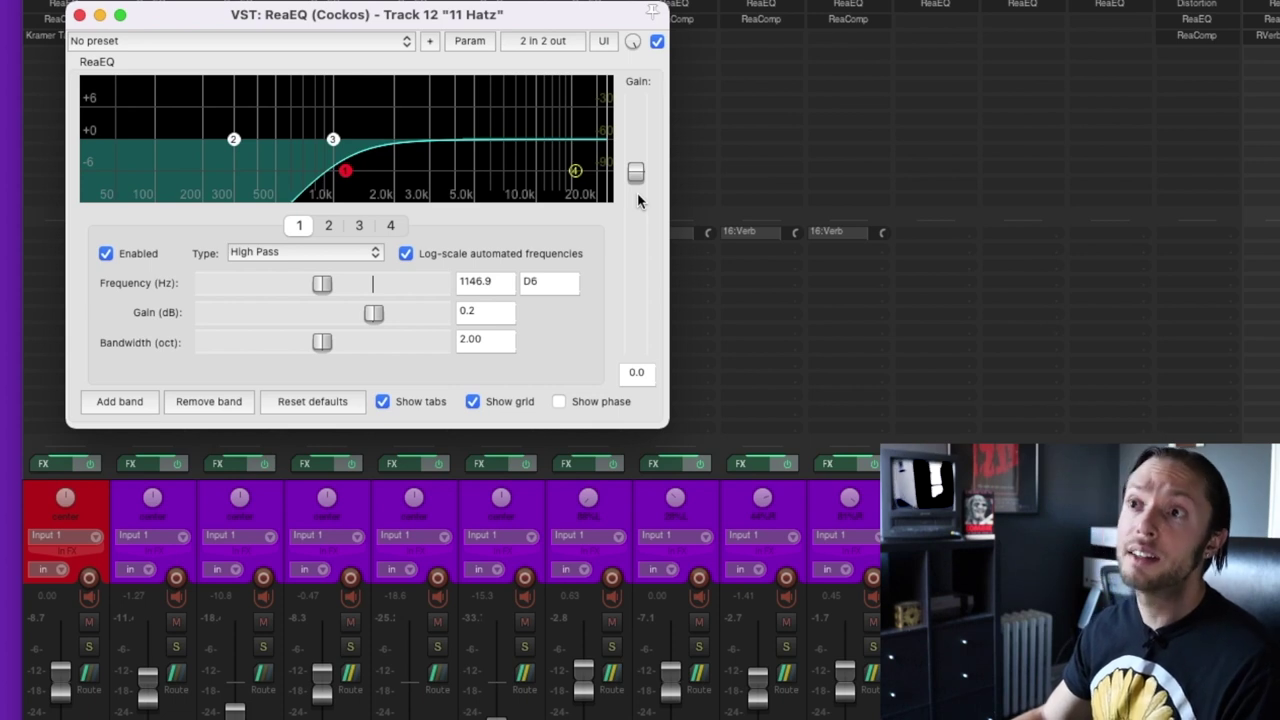
click(1103, 8)
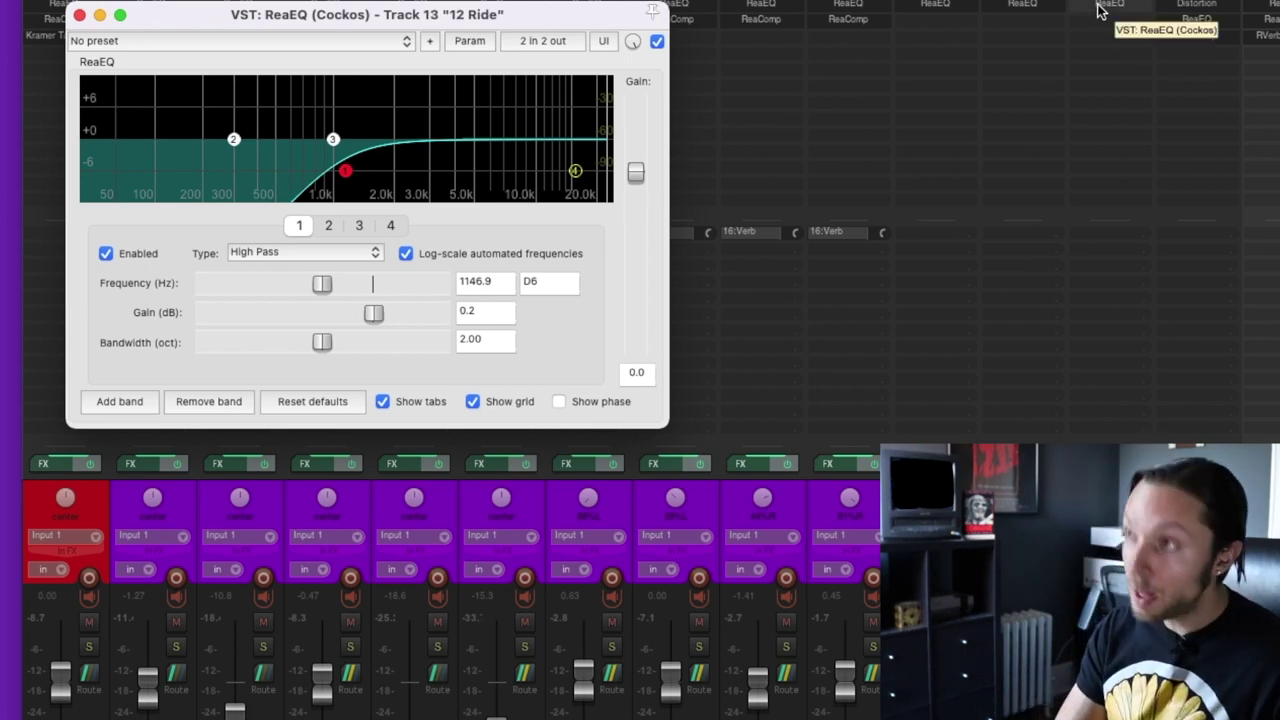
click(1097, 8)
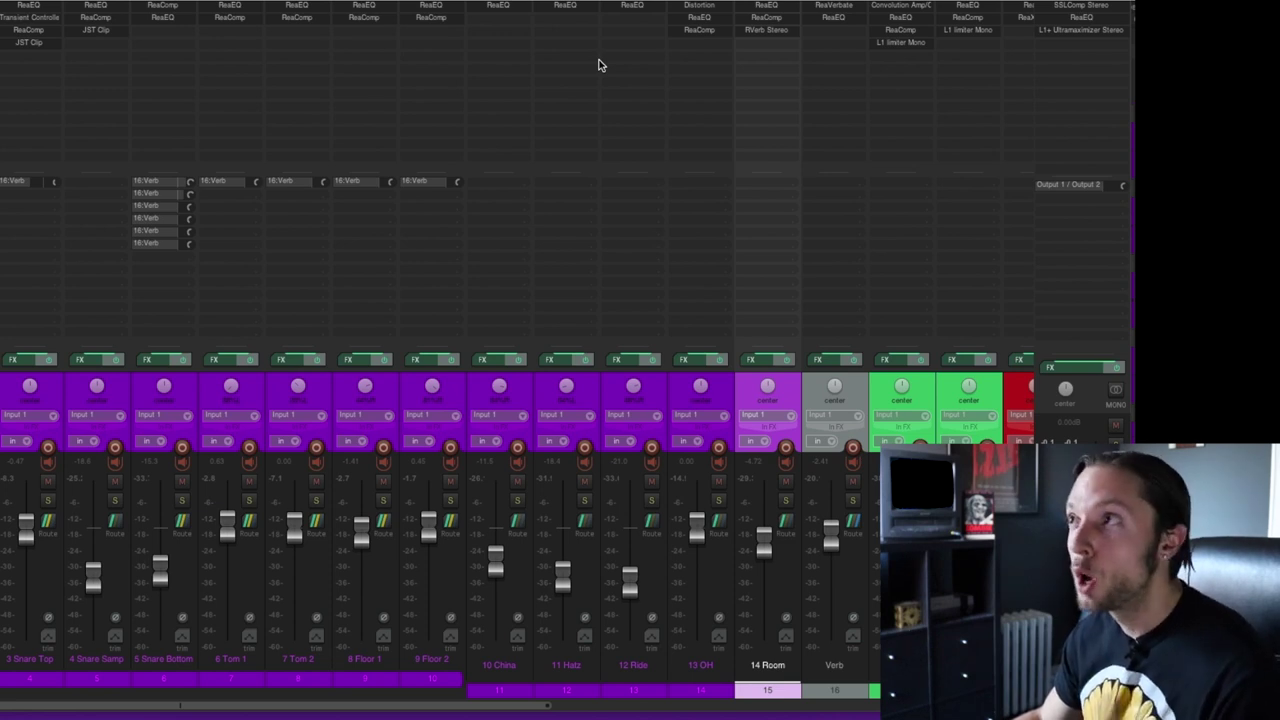
click(694, 662)
- Bring the 13 OH JS: Distortion window fully into view, then close it
click(692, 8)
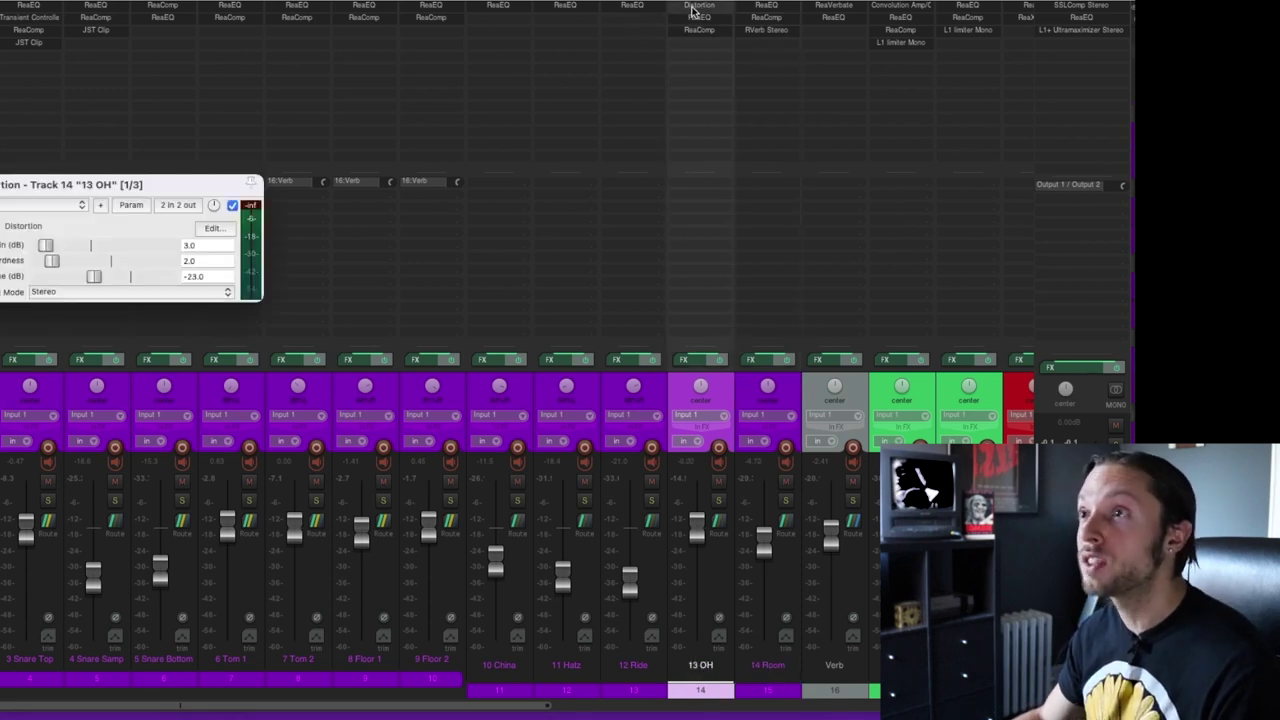
drag(152, 186, 382, 176)
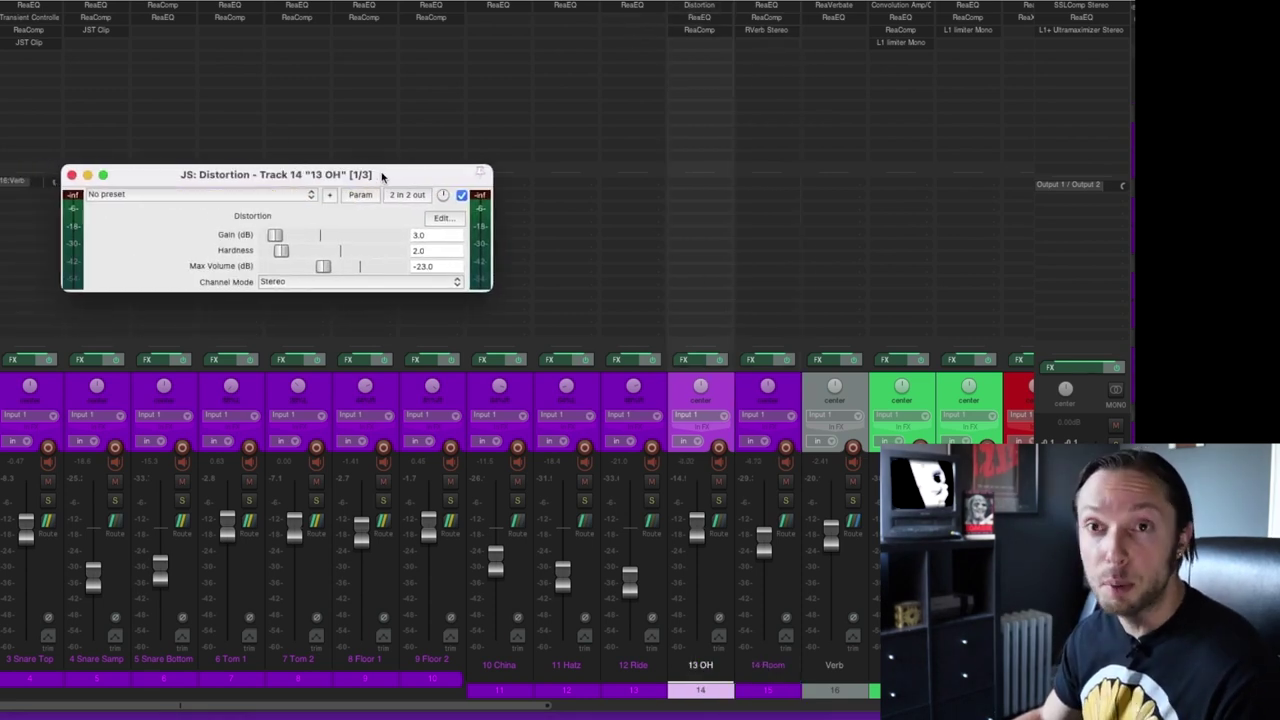
key(Escape)
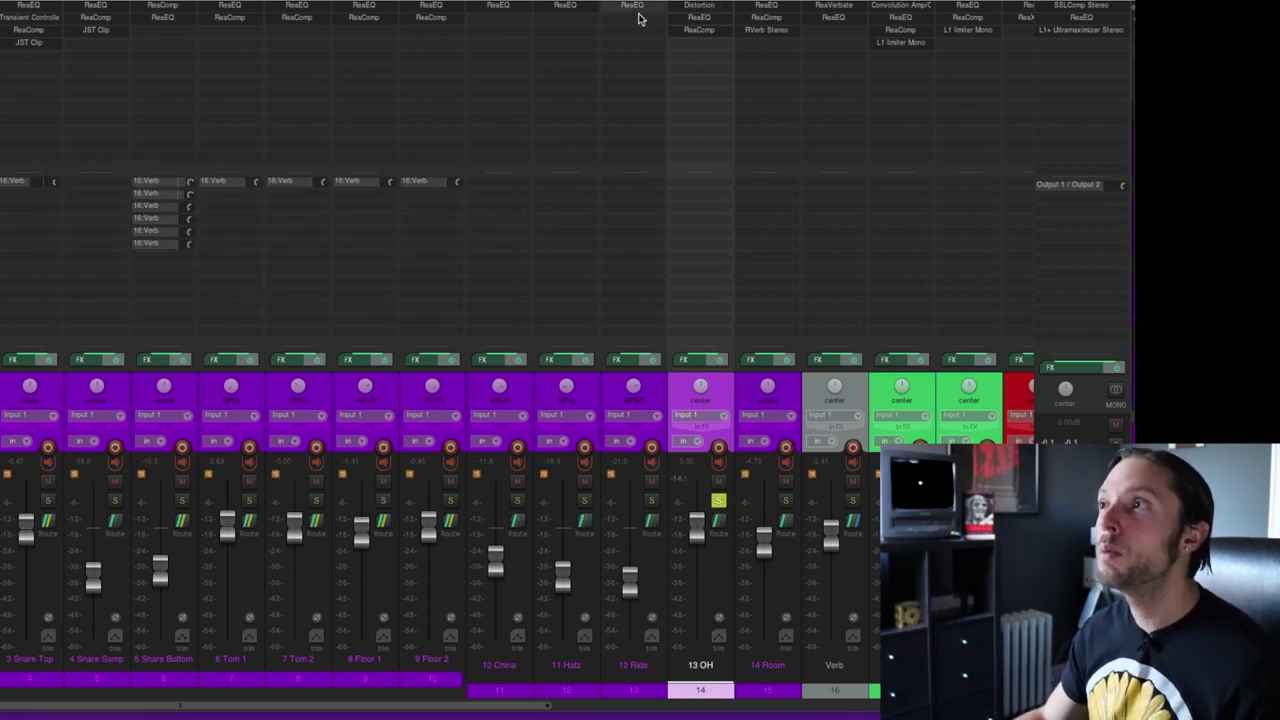
- Compare the overheads' distortion bypassed versus active, leaving it active
click(696, 7)
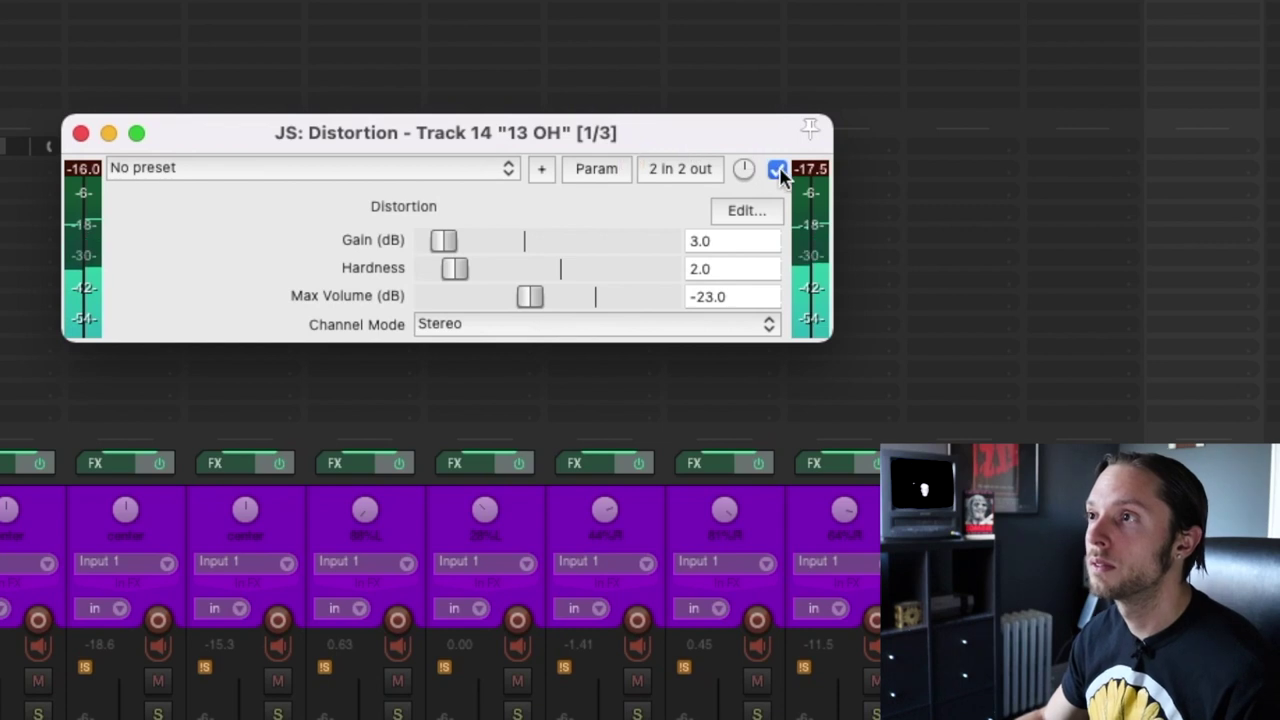
click(461, 194)
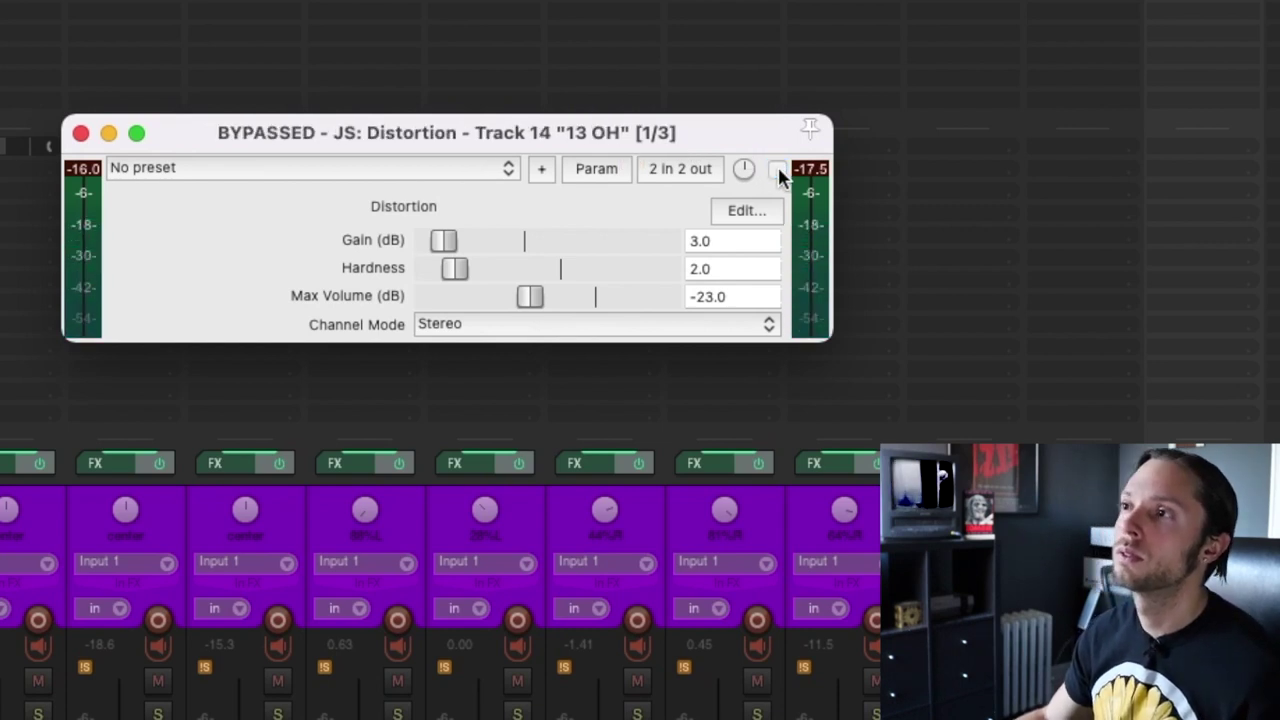
click(777, 171)
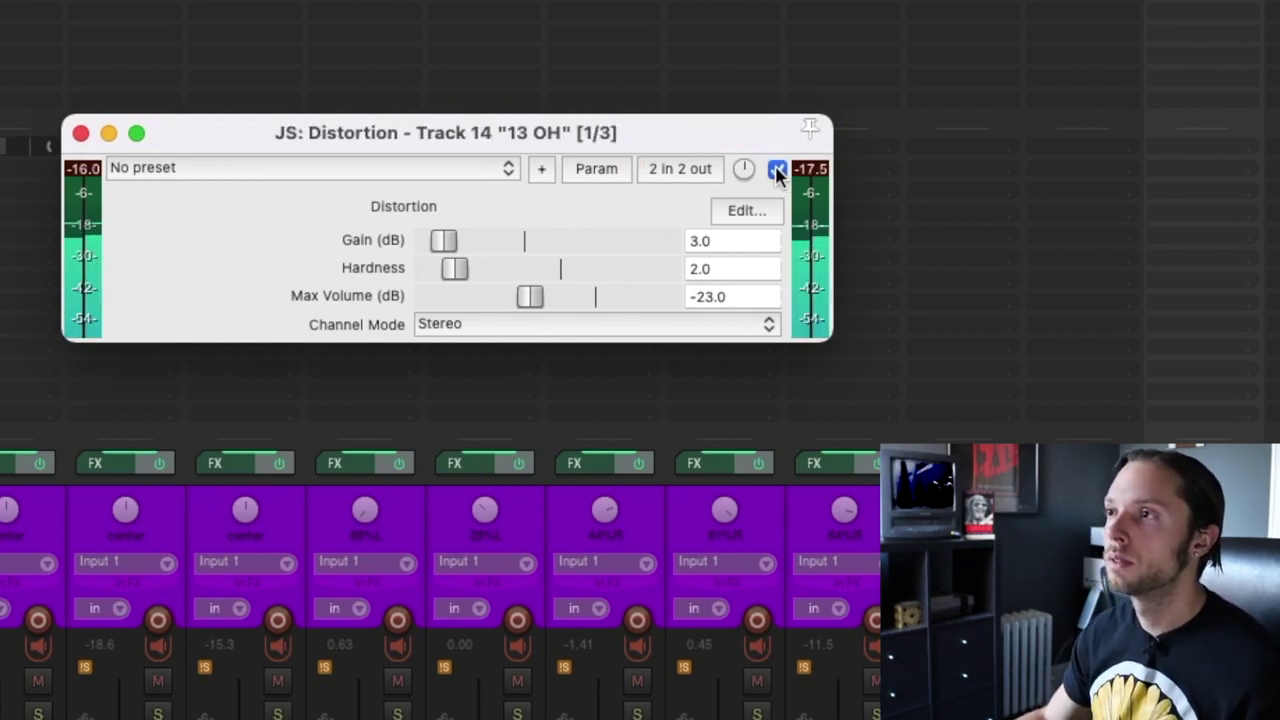
click(777, 171)
click(777, 171)
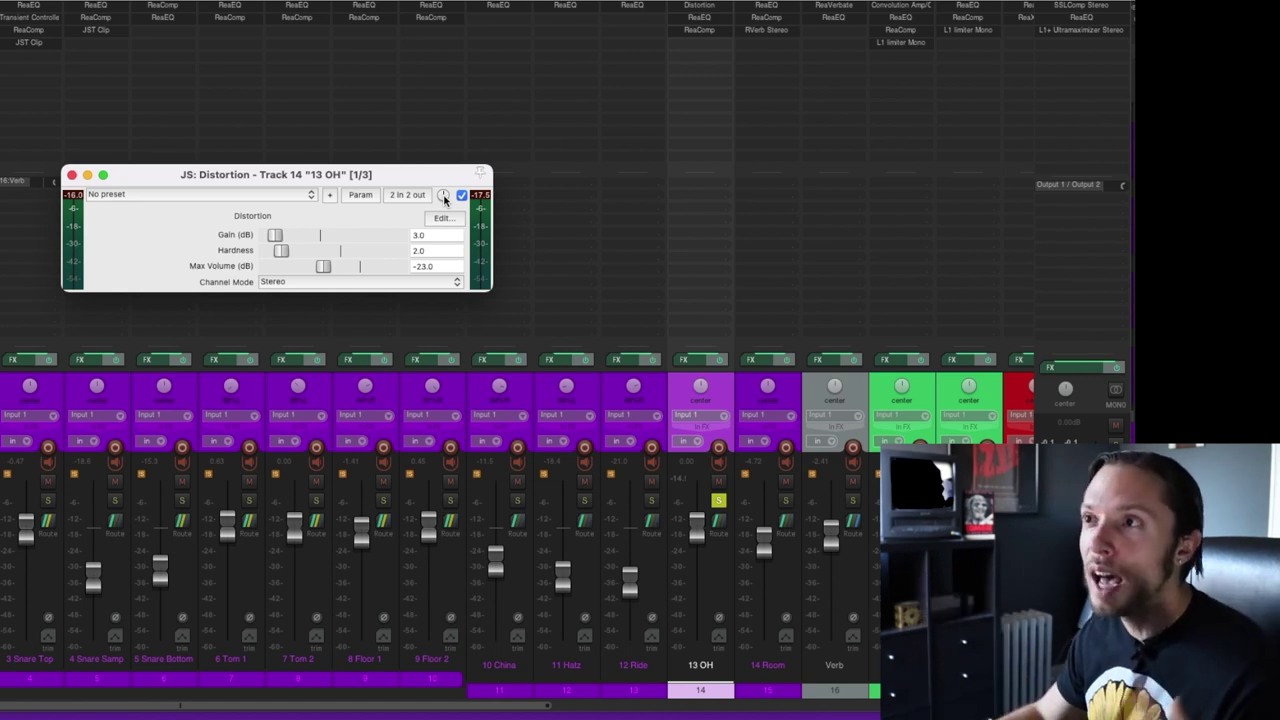
click(71, 175)
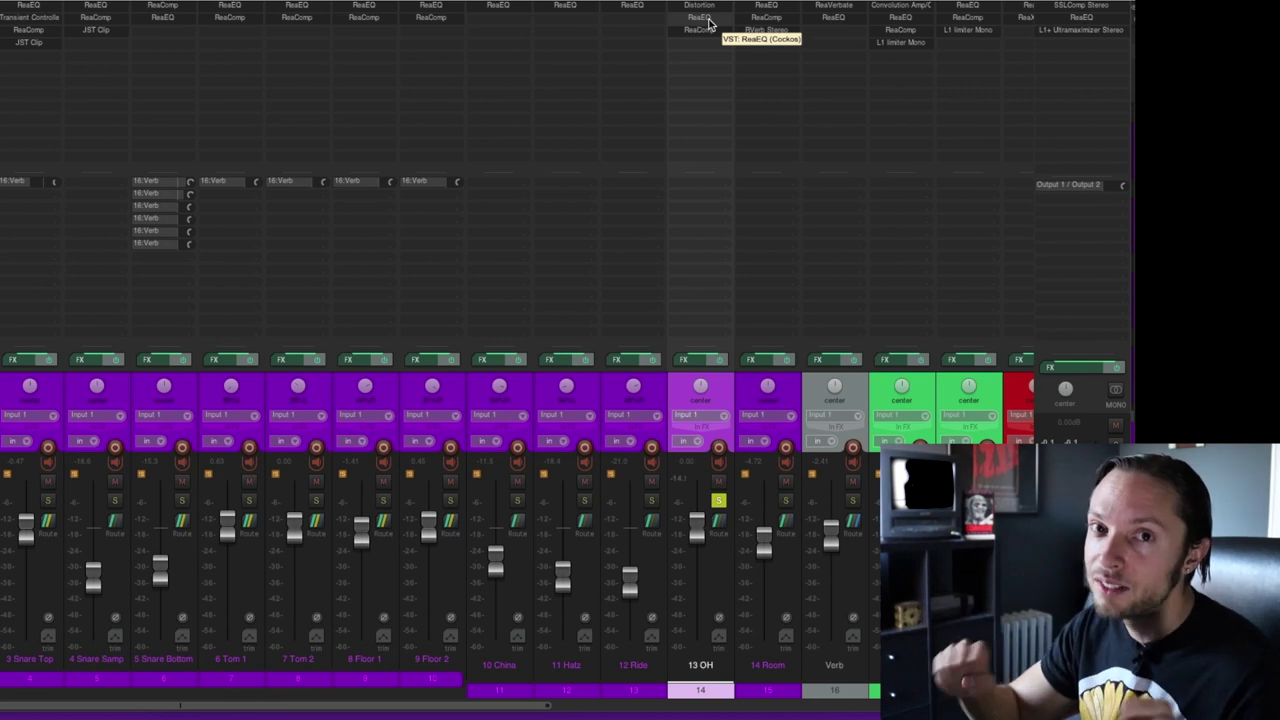
click(705, 20)
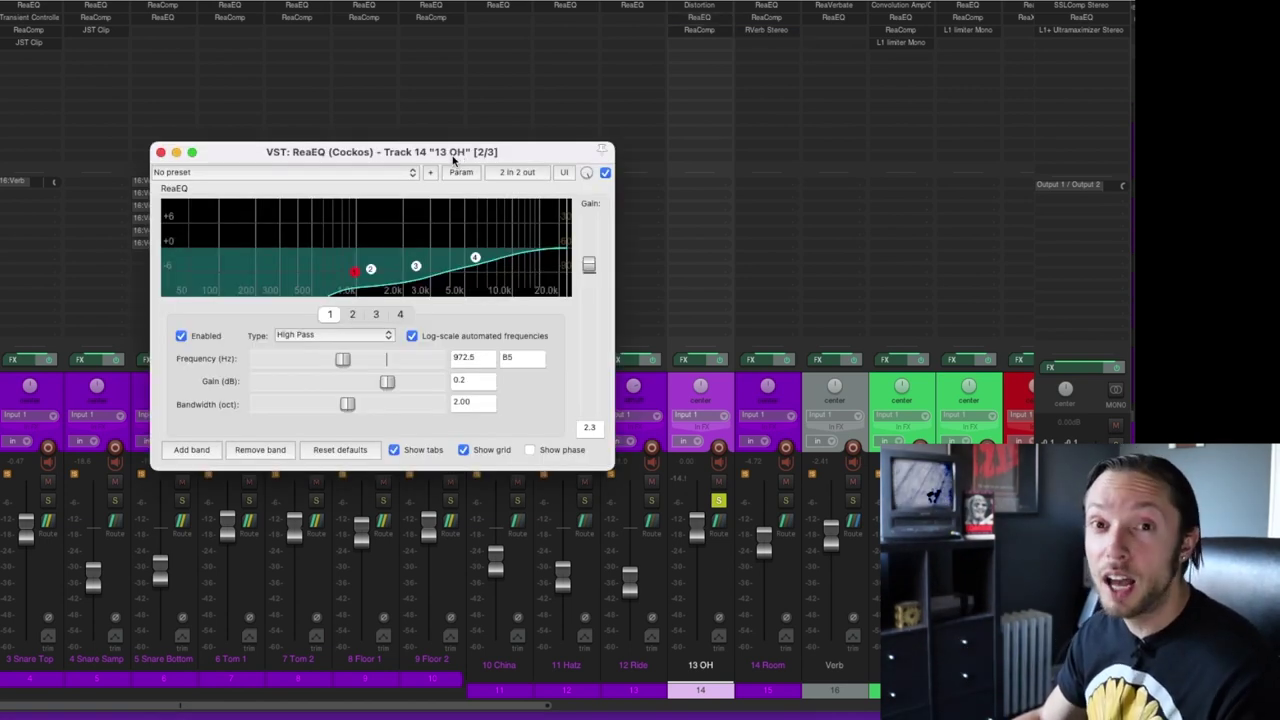
- Show 13 OH's ReaEQ with band 1 high-pass at 972.5 Hz and 2.00-octave bandwidth
mouse_move(353, 272)
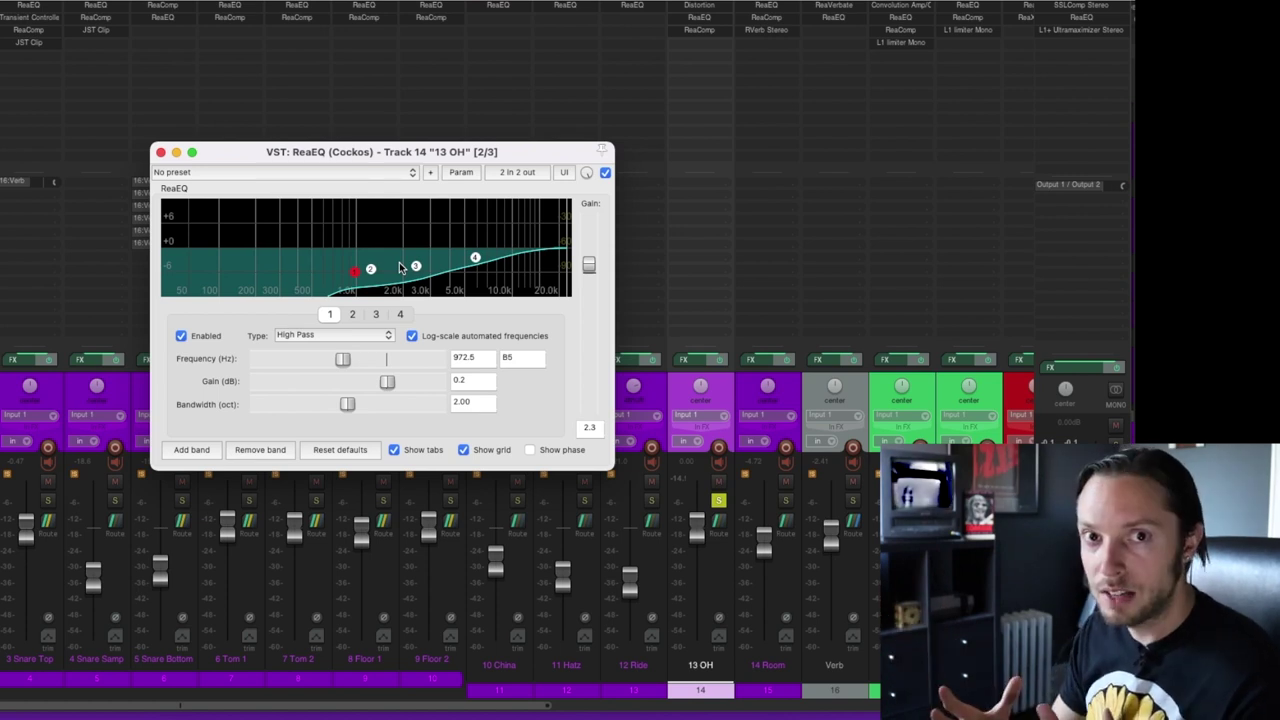
- Review 13 OH's ReaComp (threshold -37.5 dB, ratio 2.06:1), then solo the 14 Room track
click(699, 17)
click(700, 29)
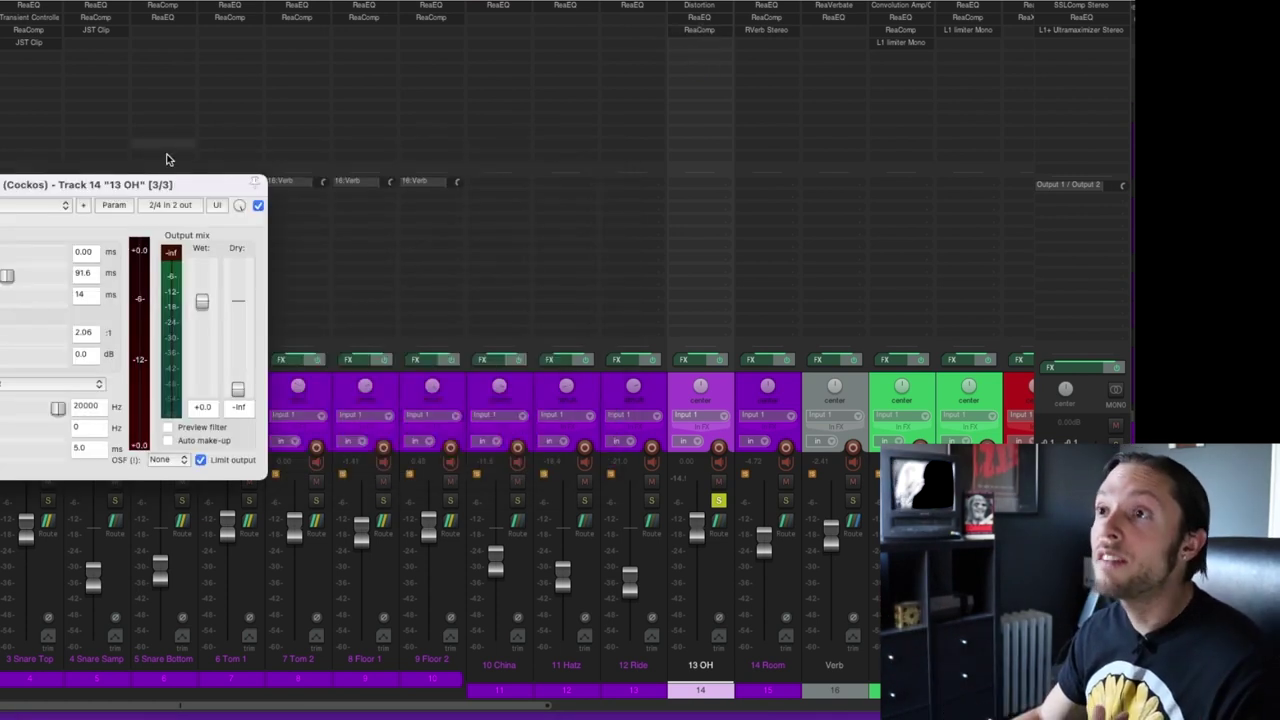
drag(147, 187, 386, 175)
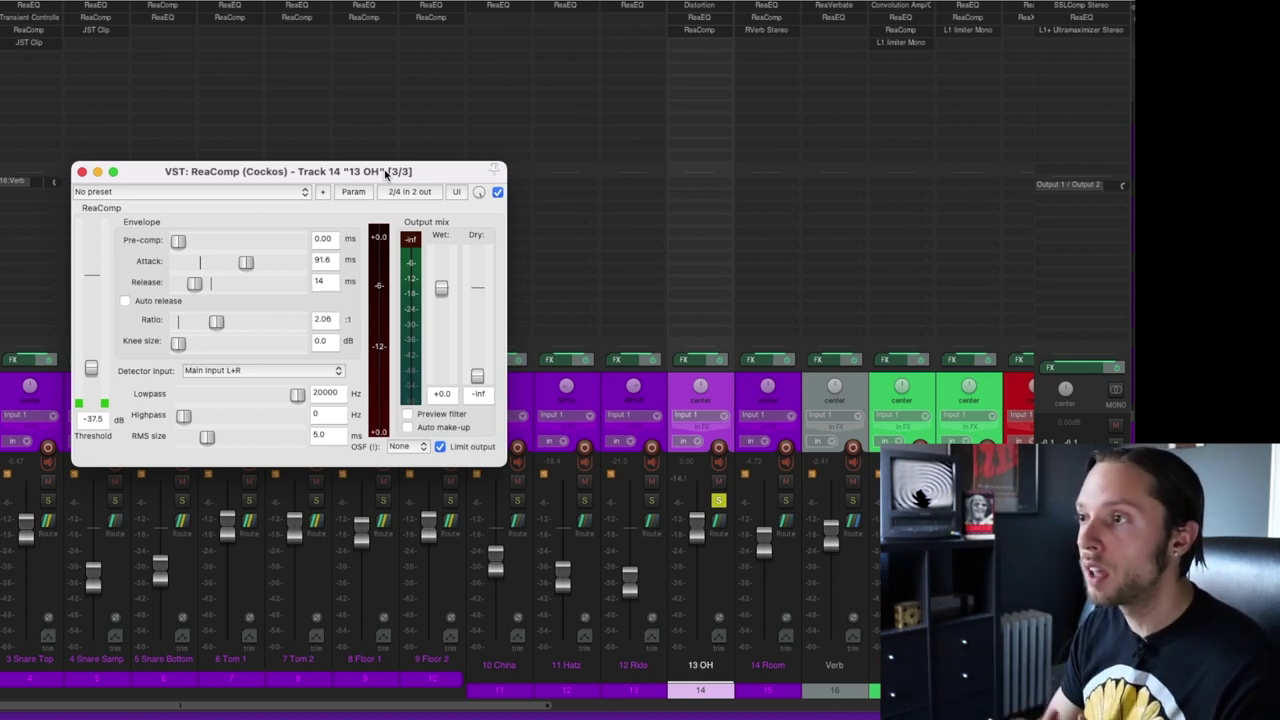
click(786, 500)
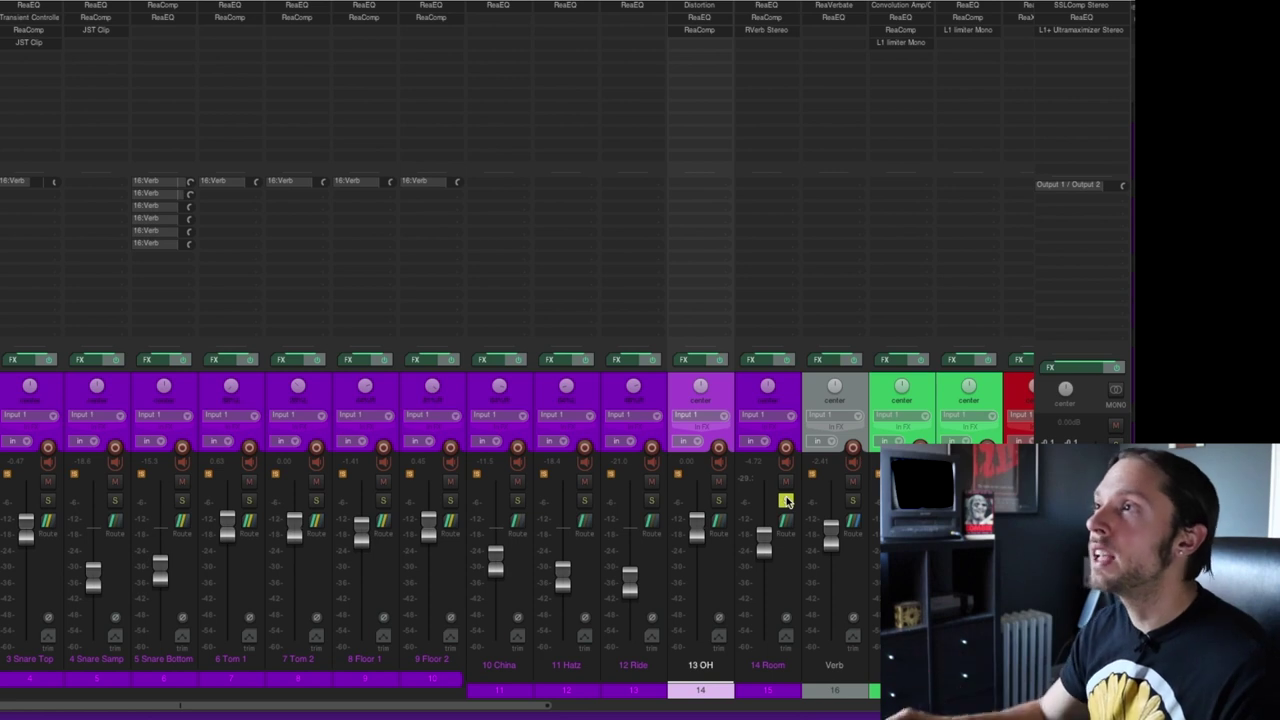
- Review the 14 Room track's ReaEQ settings, then close it
click(769, 8)
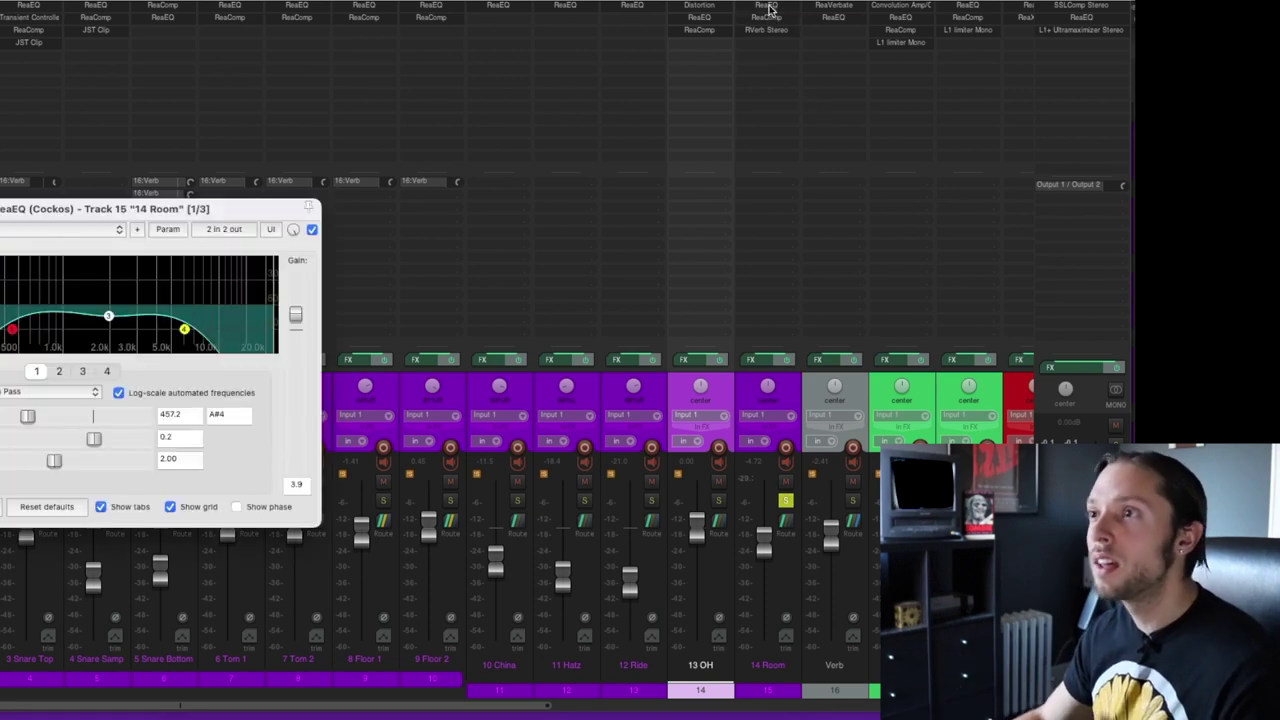
drag(197, 217, 383, 168)
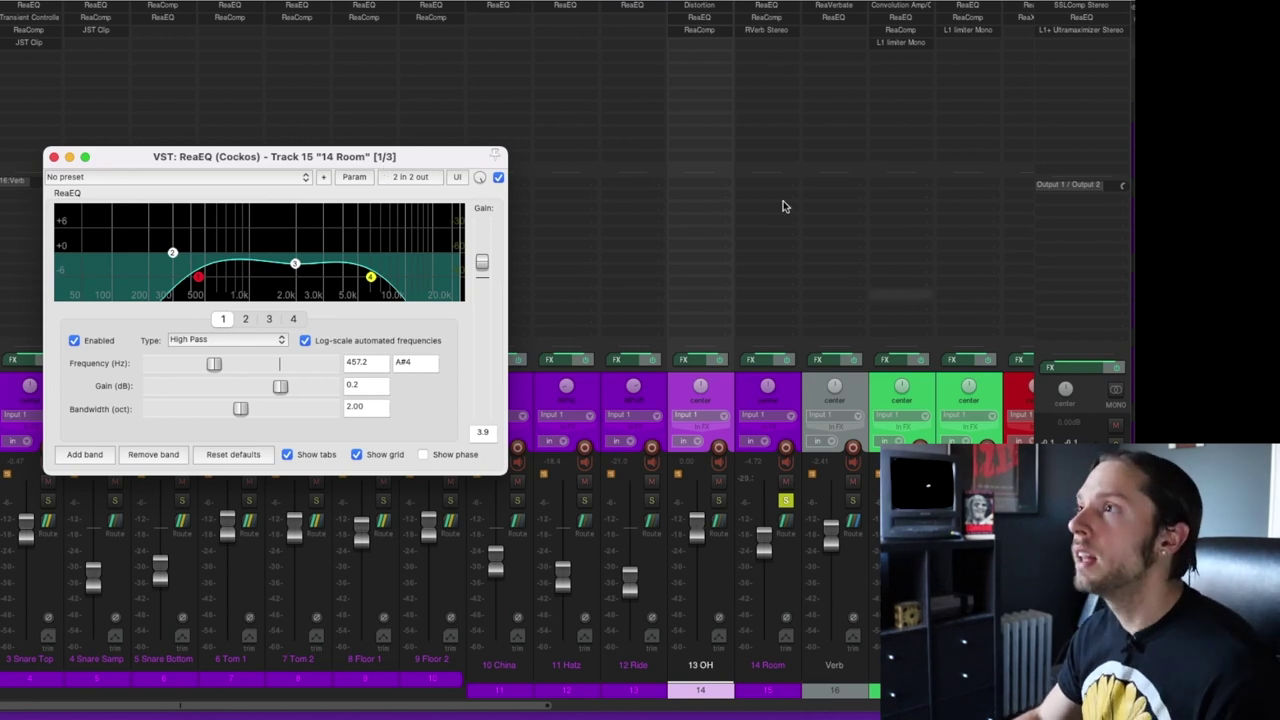
mouse_move(785, 31)
mouse_down()
mouse_move(753, 45)
mouse_move(766, 24)
mouse_up()
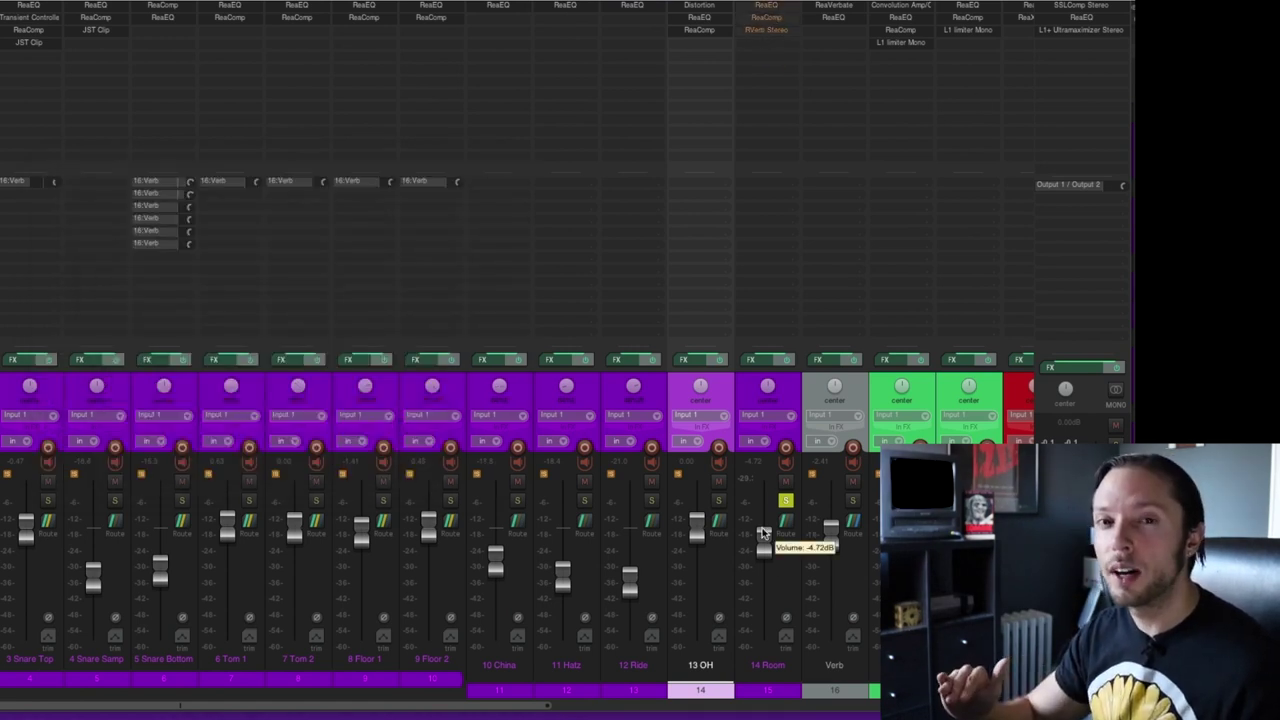
drag(768, 290, 775, 8)
drag(380, 156, 368, 116)
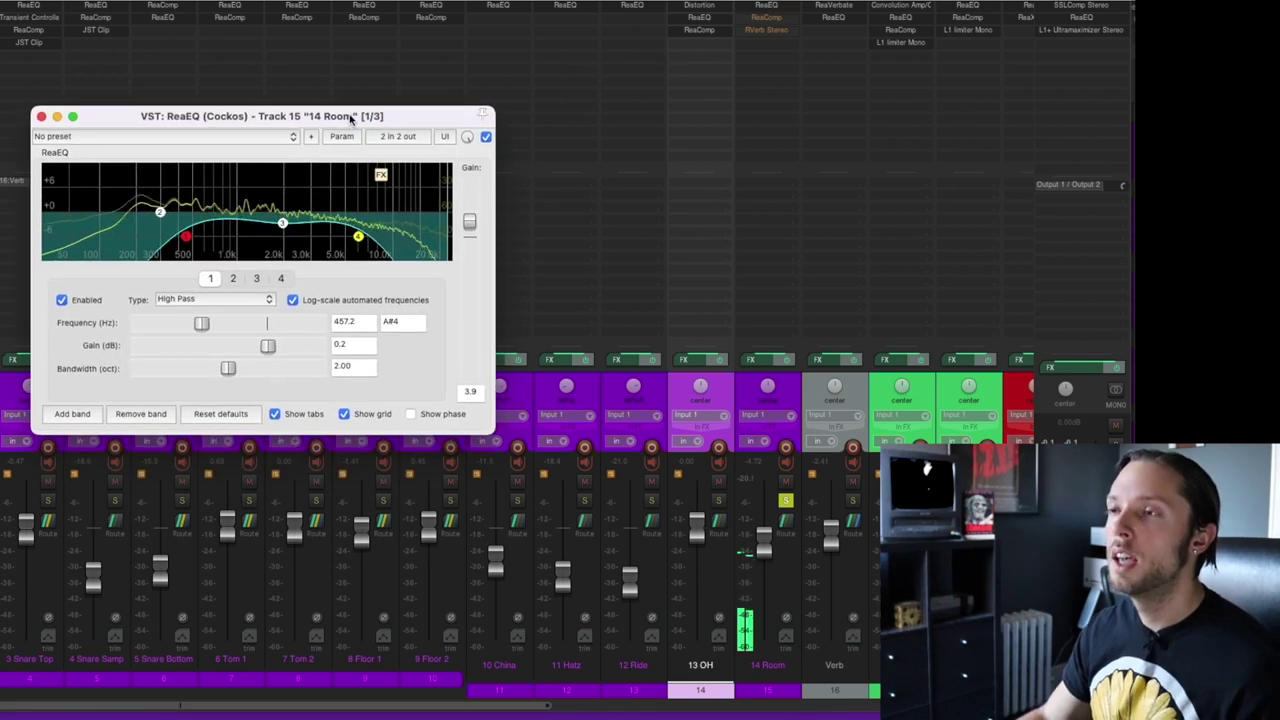
mouse_move(284, 220)
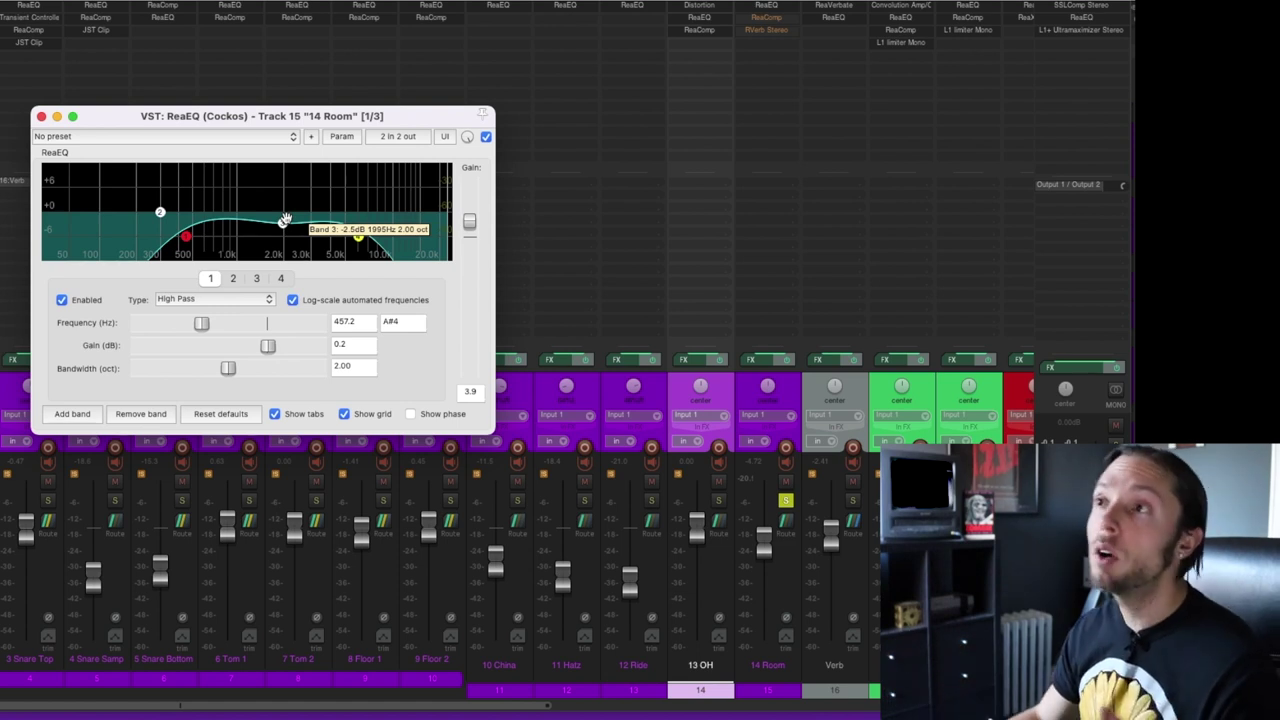
drag(83, 120, 147, 117)
click(117, 116)
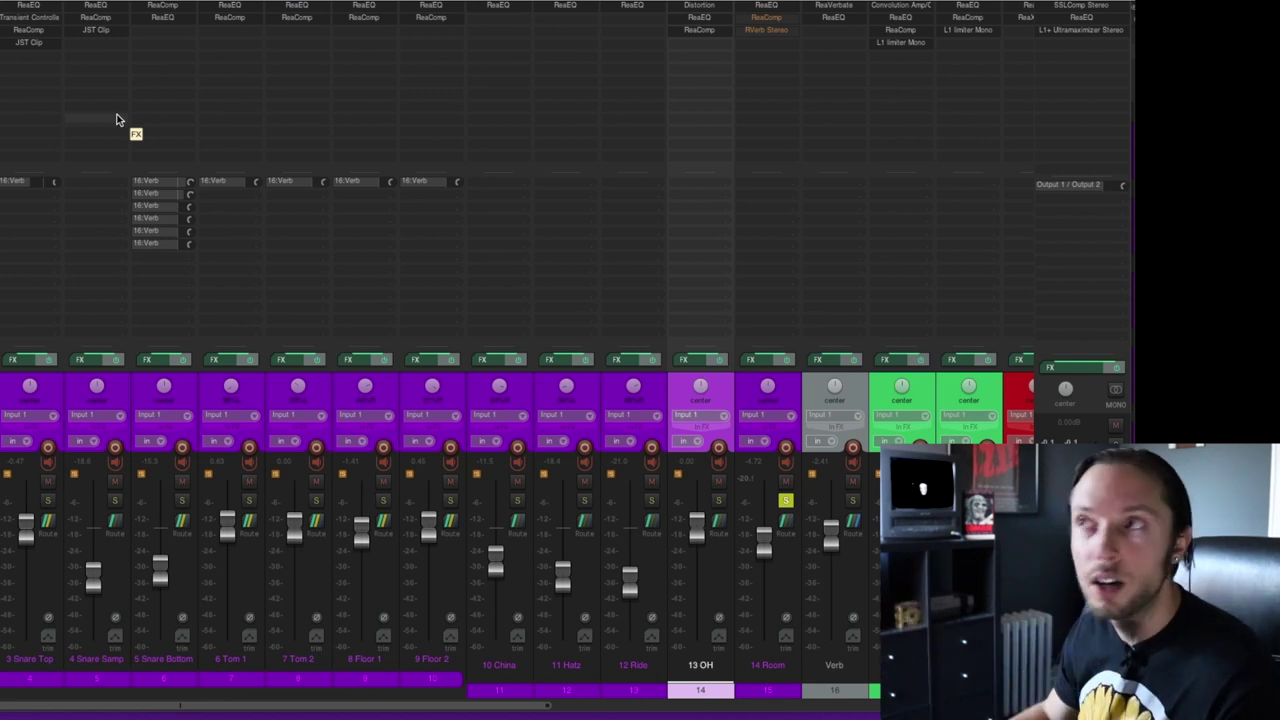
- Re-enable 14 Room's ReaComp (-39.7 dB threshold) and open its RVerb Room reverb
shift+click(766, 18)
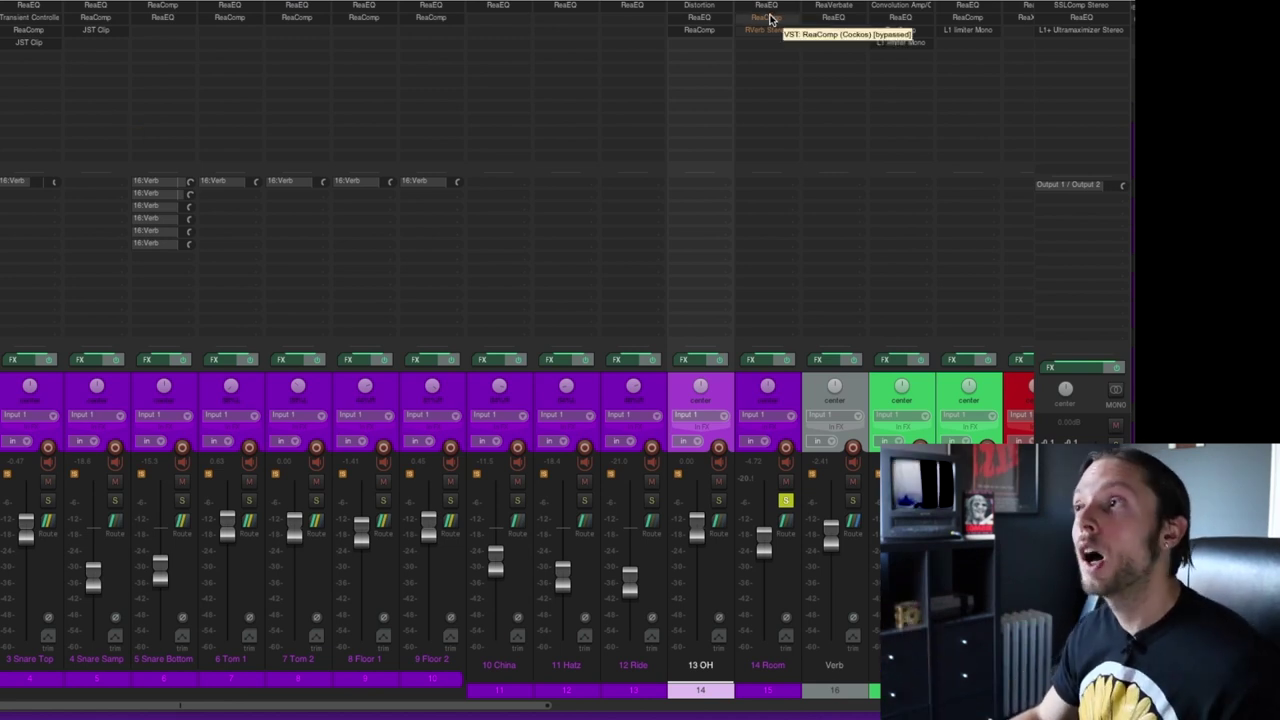
click(768, 18)
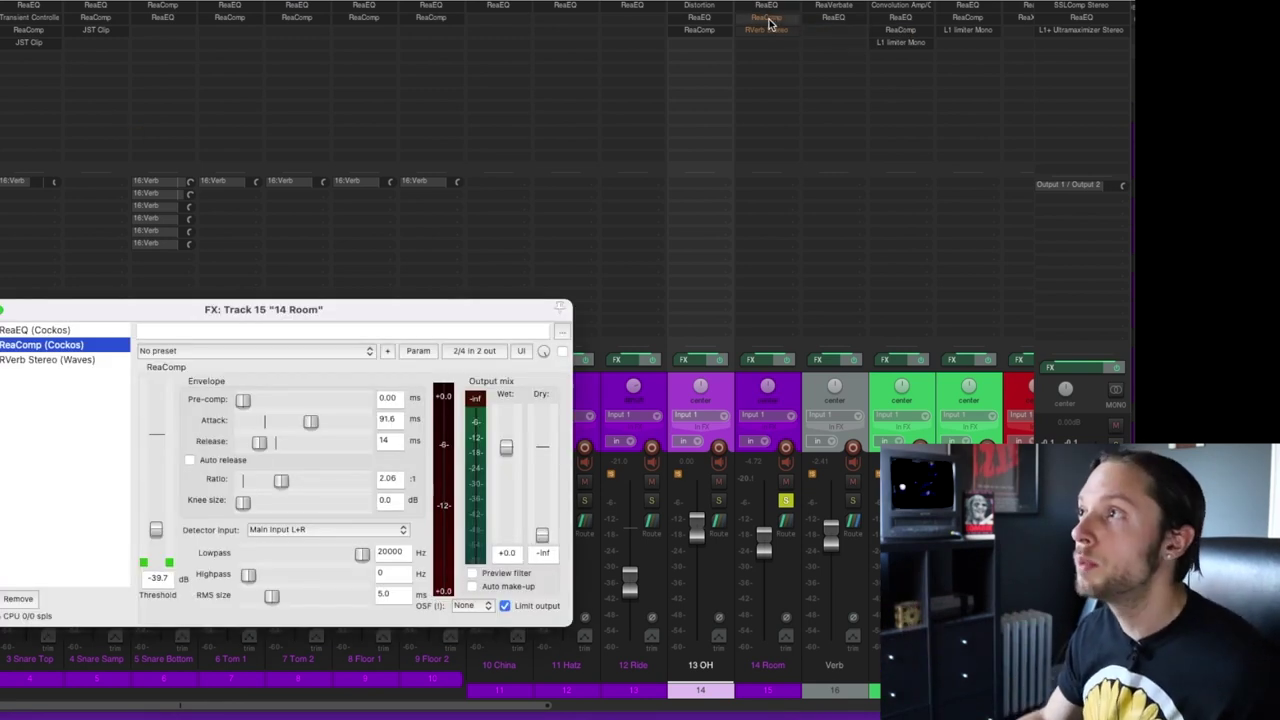
click(769, 22)
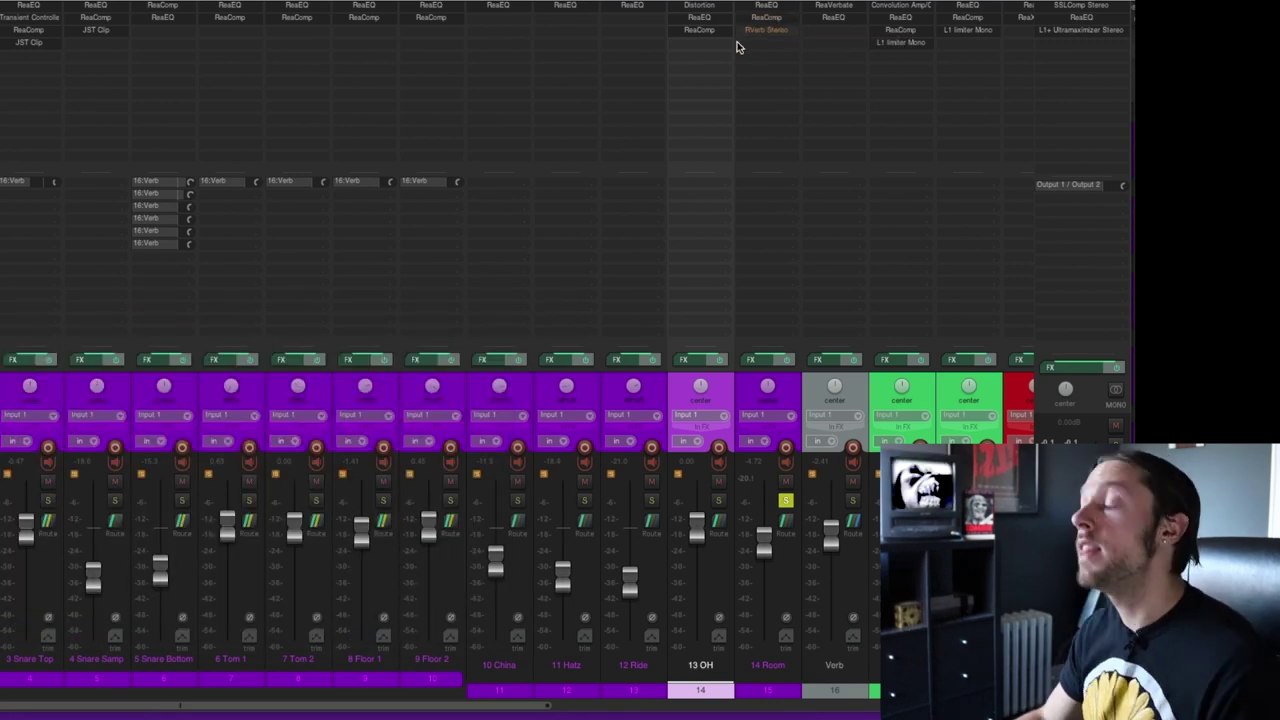
click(757, 32)
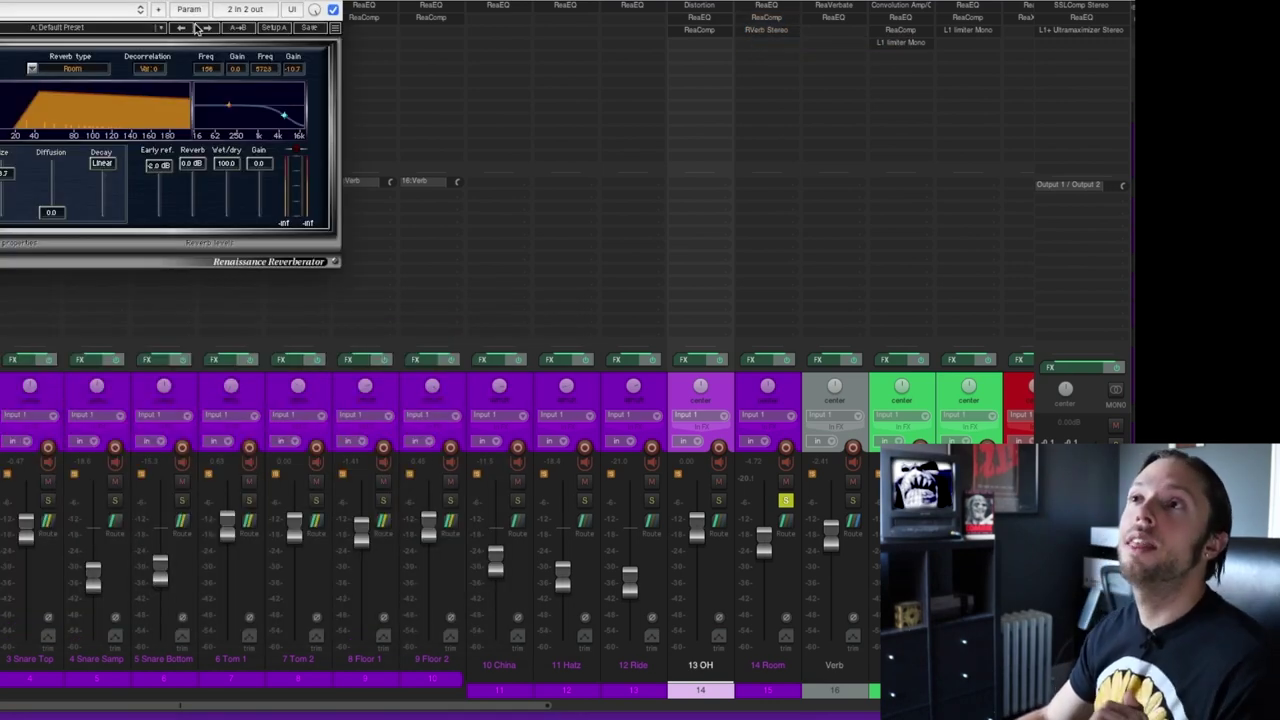
drag(182, 1, 470, 192)
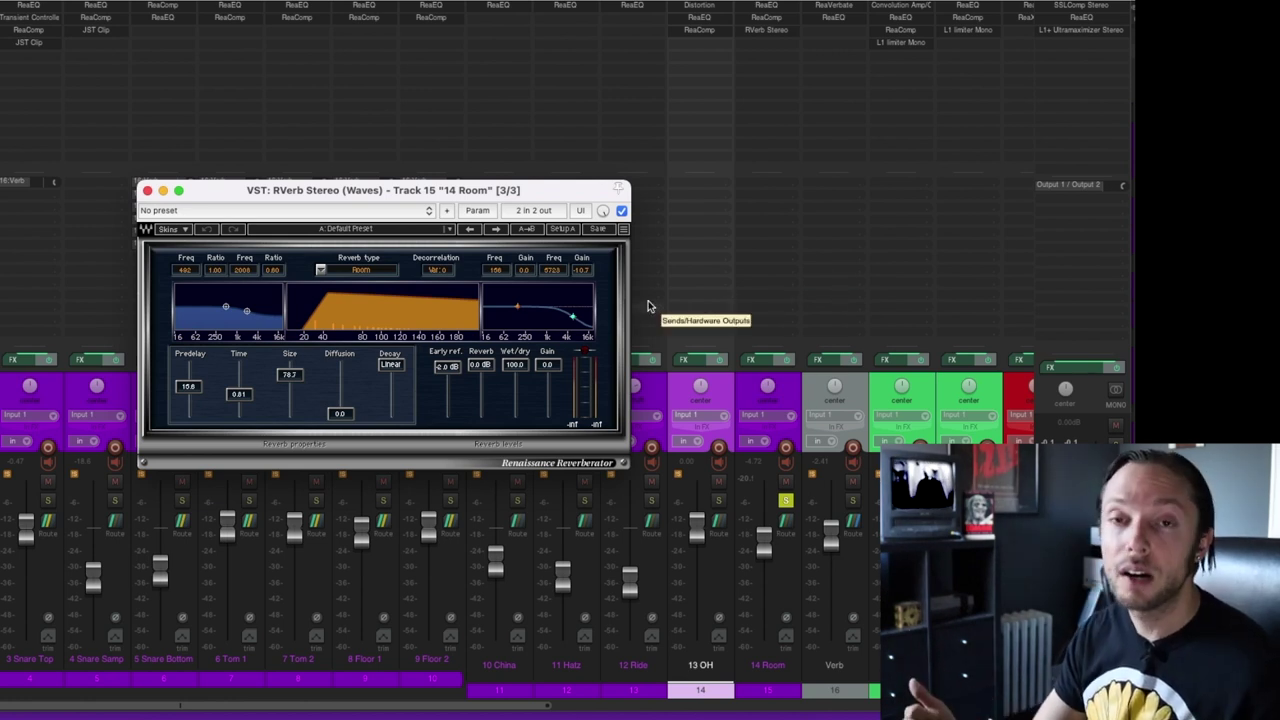
key(space)
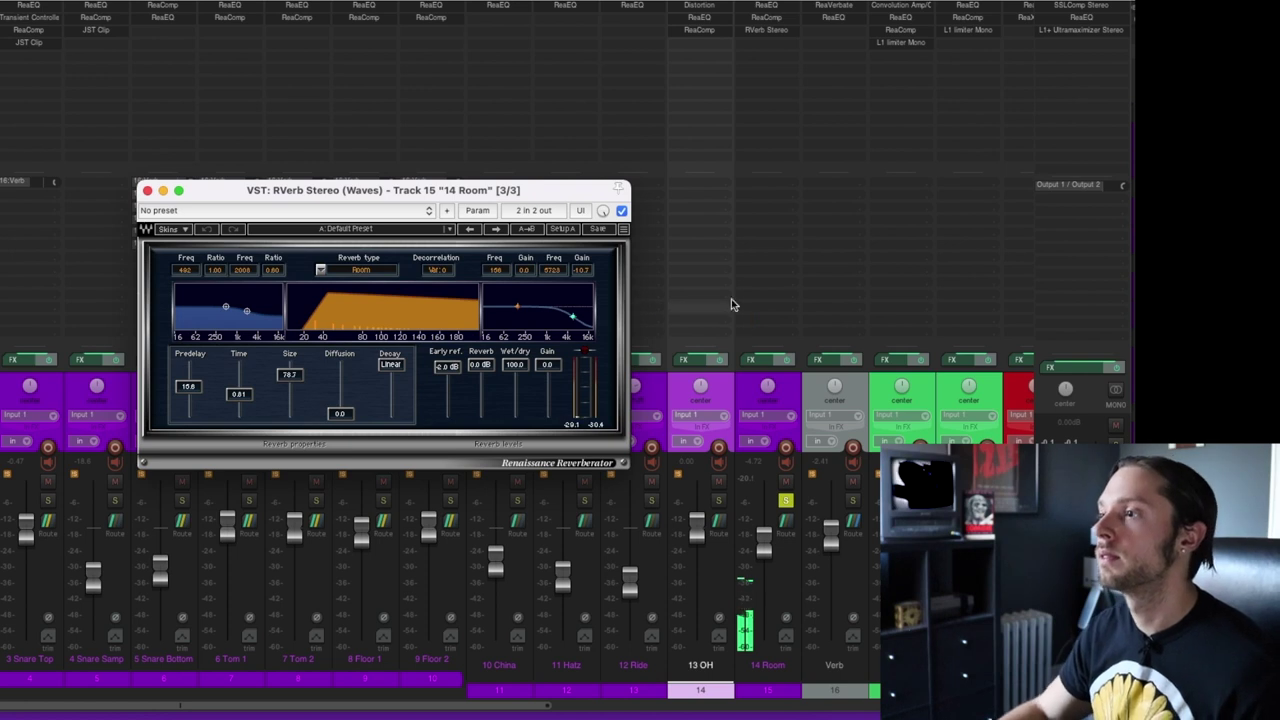
click(621, 211)
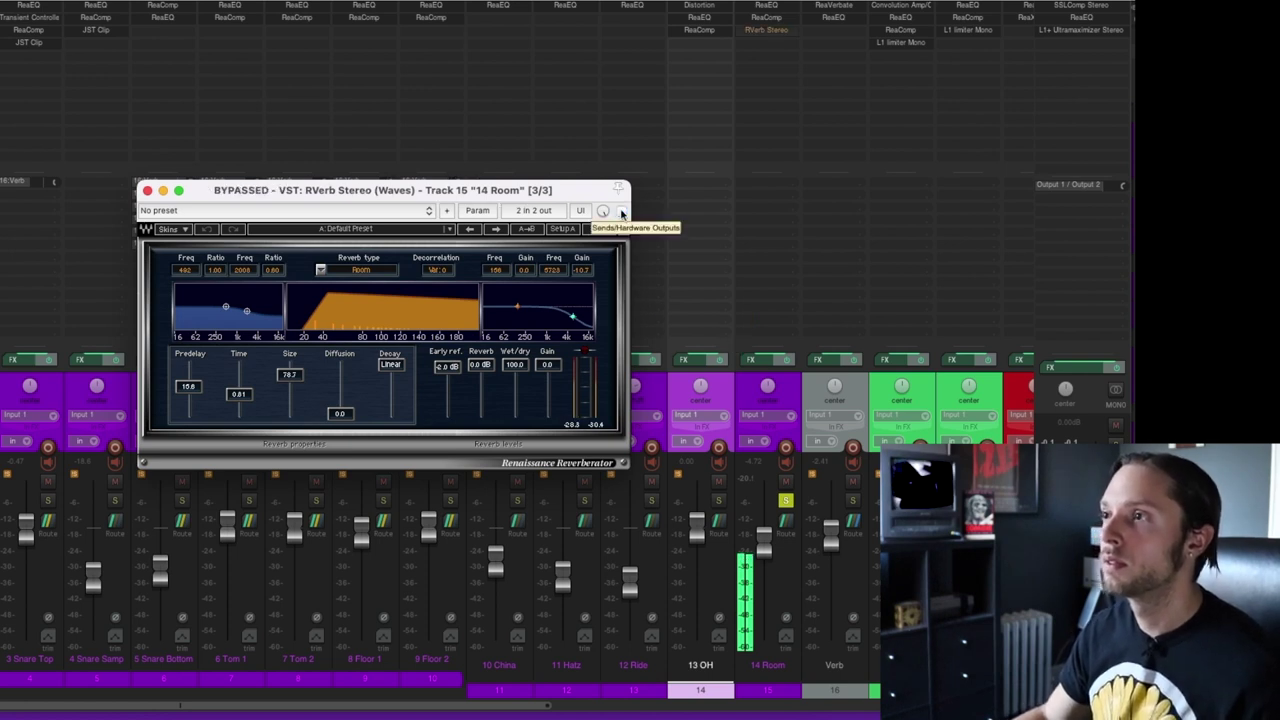
click(621, 211)
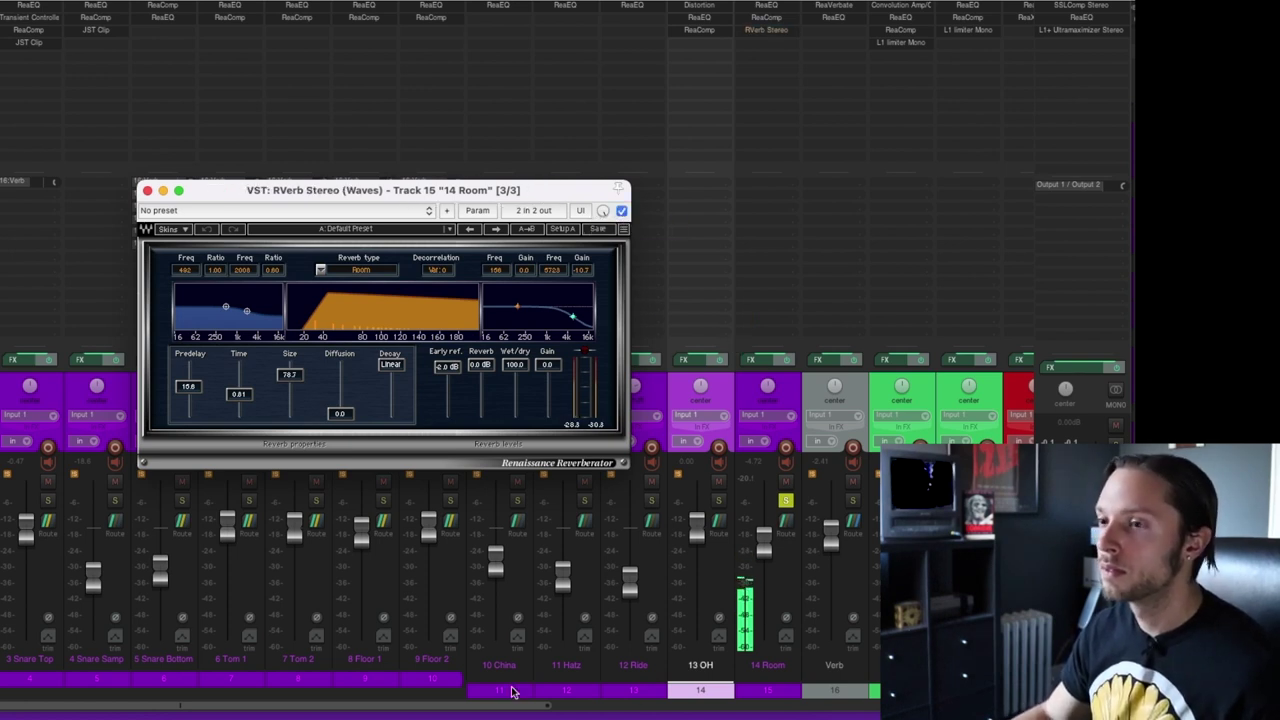
click(773, 464)
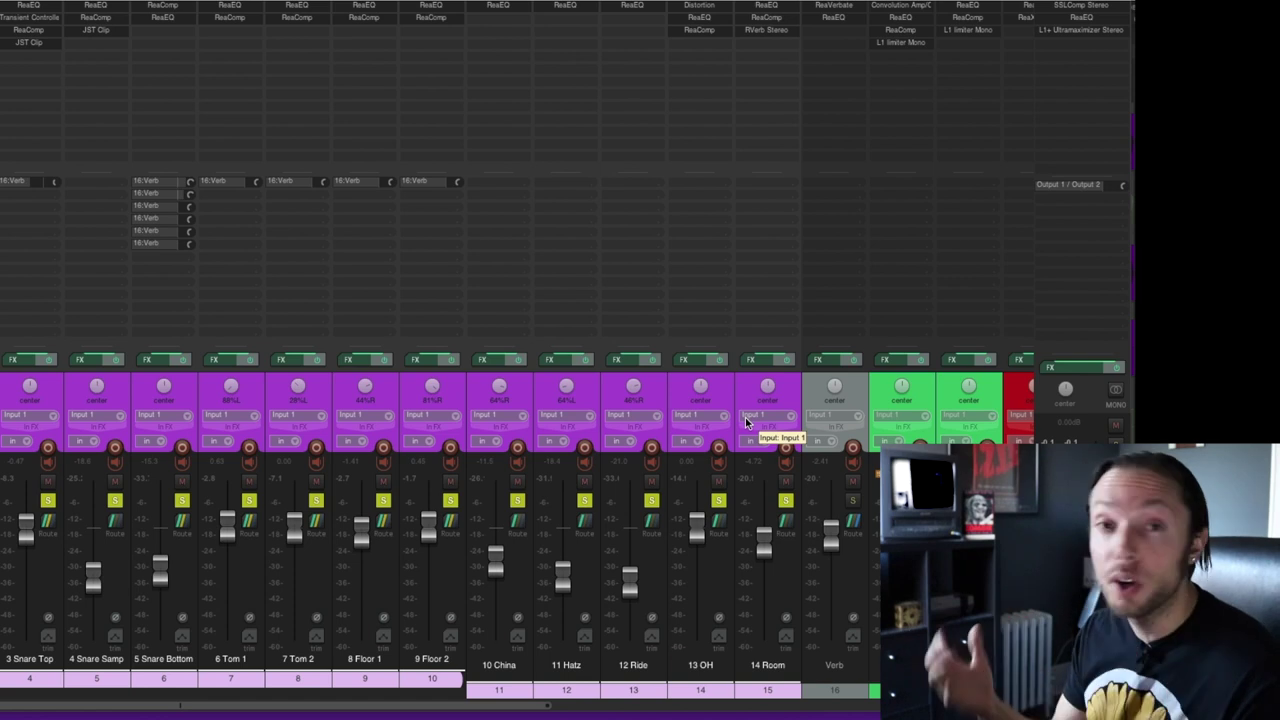
click(766, 31)
drag(436, 191, 430, 163)
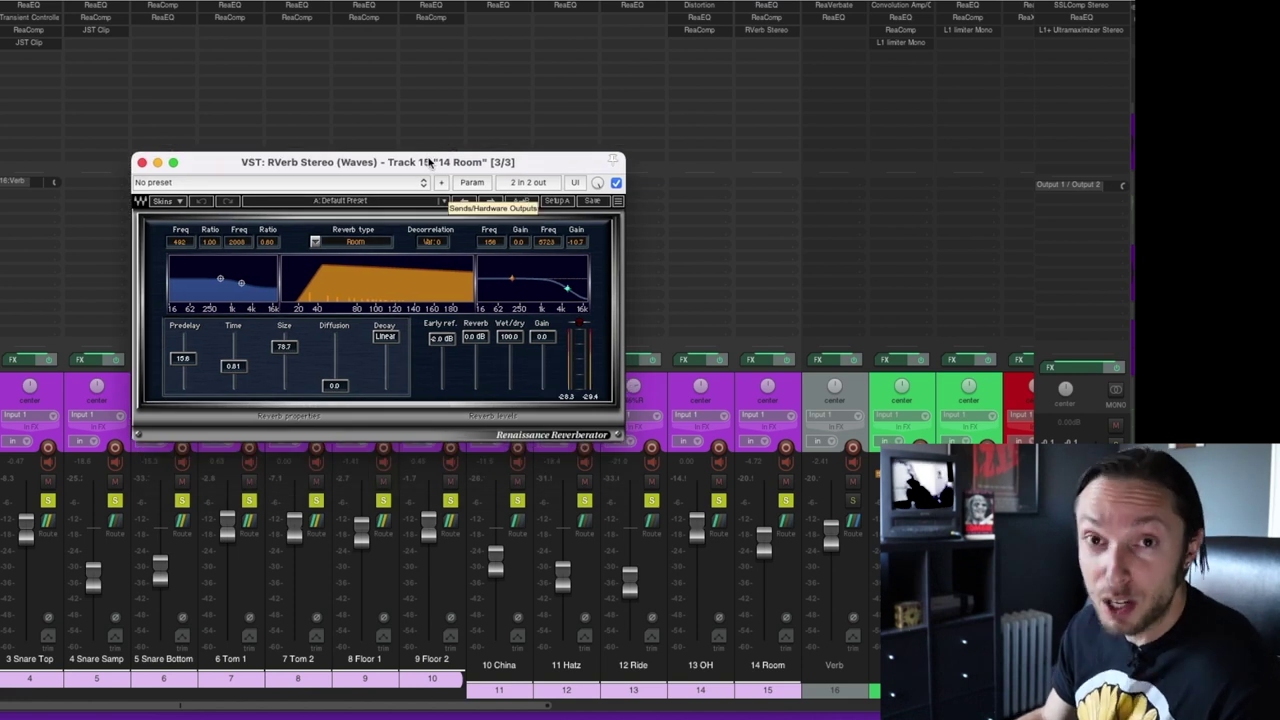
click(141, 162)
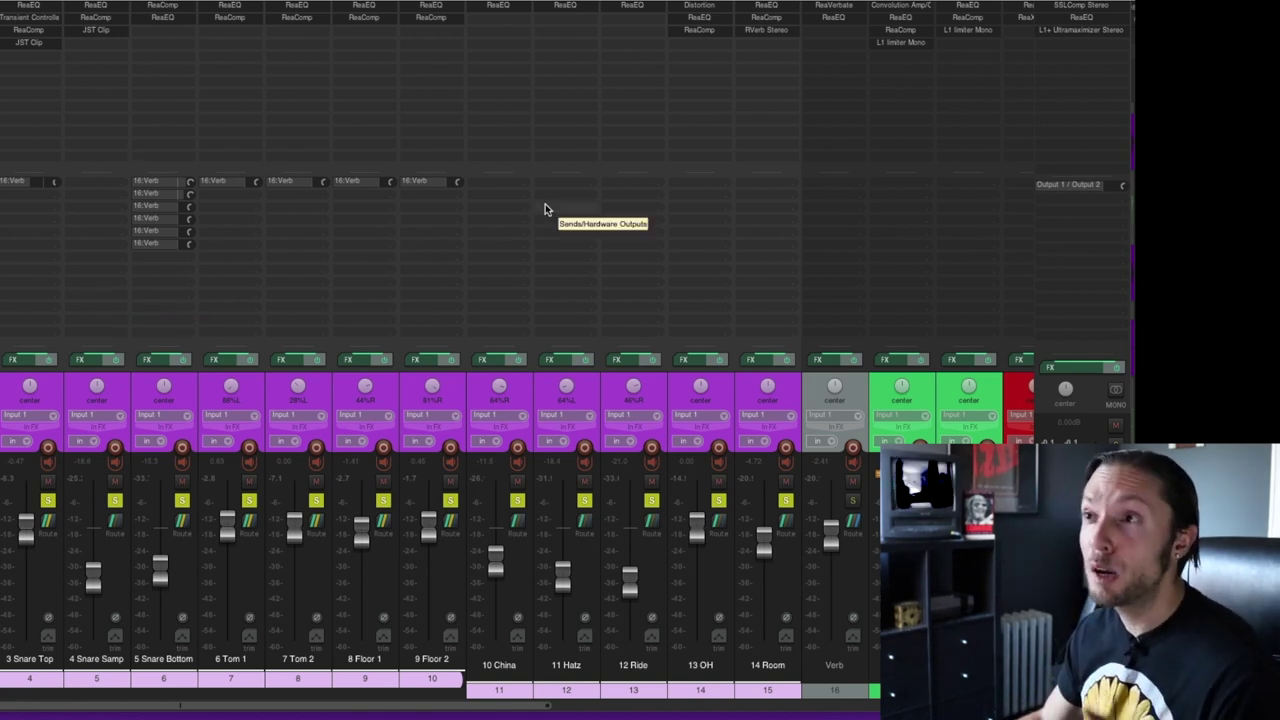
- Inspect the 16:Verb send levels on Snare Top, Tom 2 and Snare Bottom
click(22, 183)
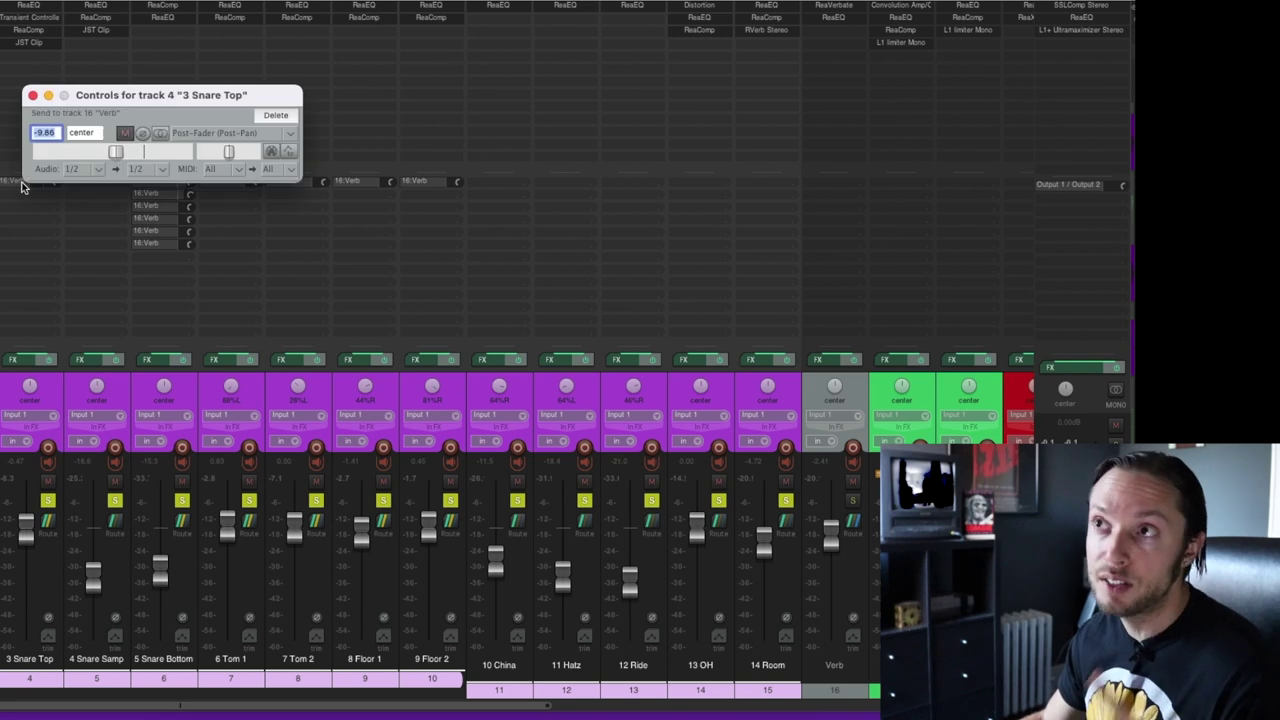
click(31, 95)
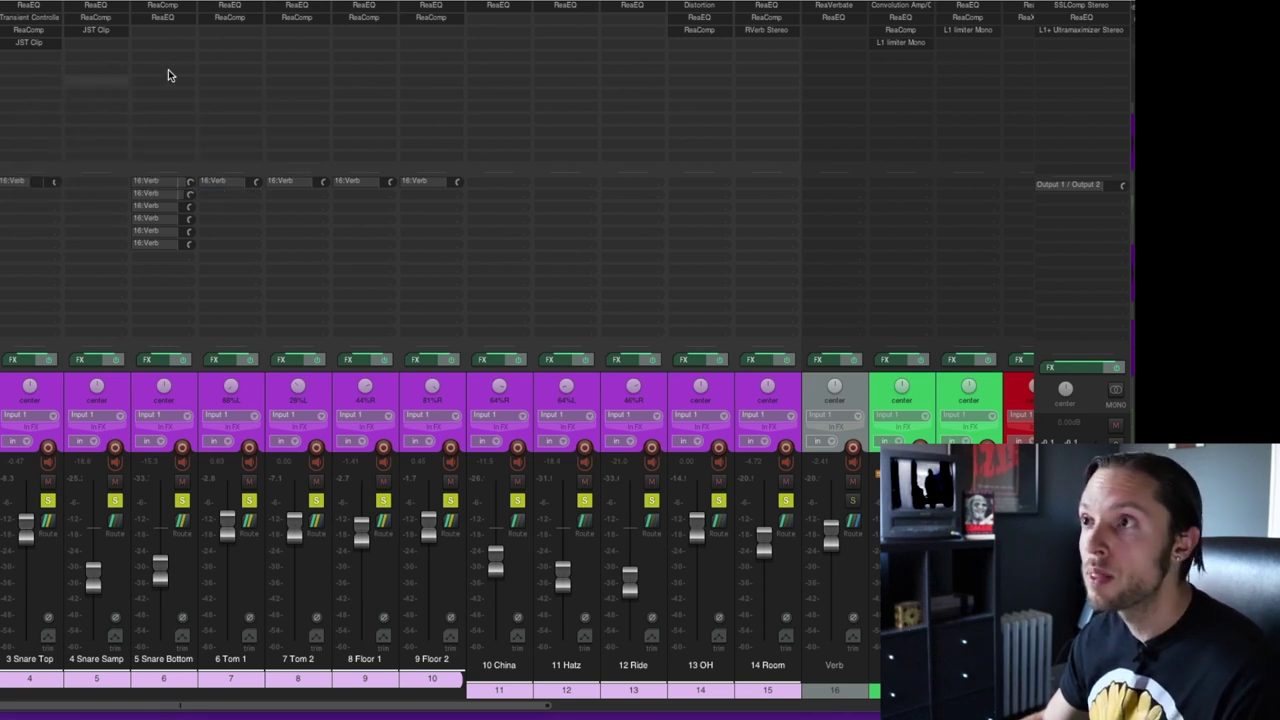
click(301, 183)
click(310, 95)
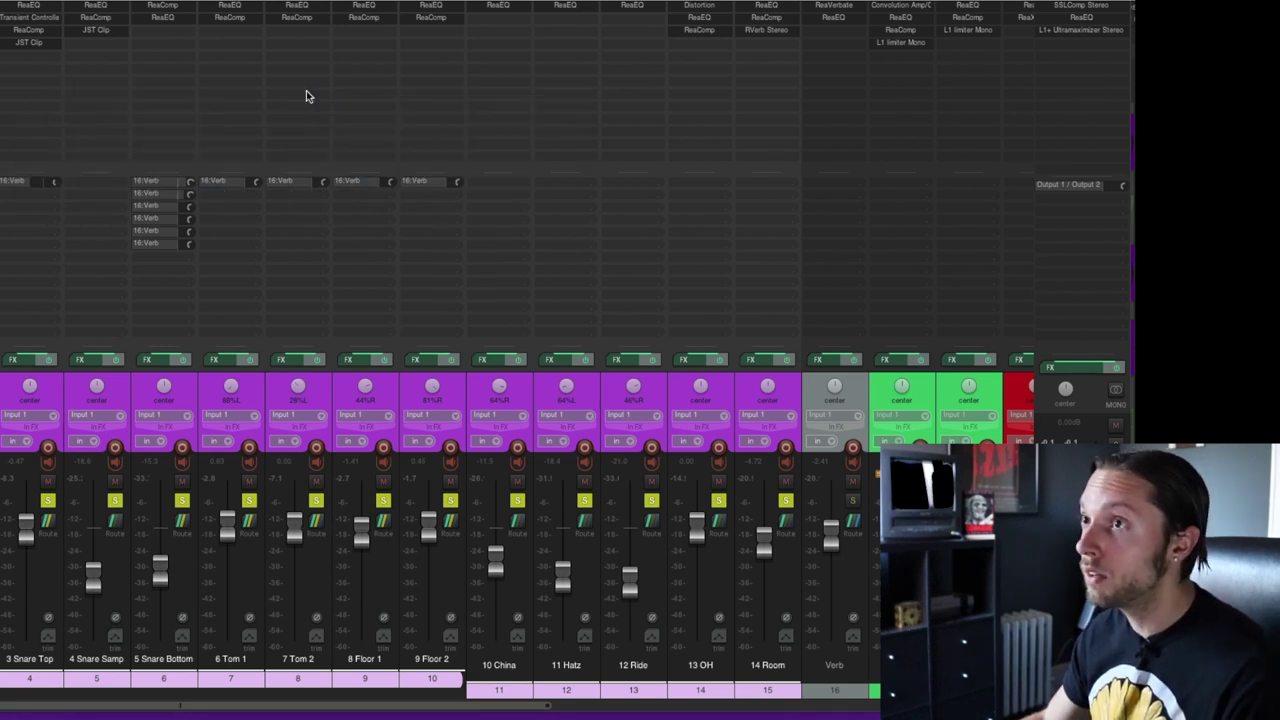
click(151, 181)
click(161, 91)
- Review the Verb bus's ReaVerbate (room size 47, dampening 50, 17 ms delay, lowpass 7021), then close it
click(835, 6)
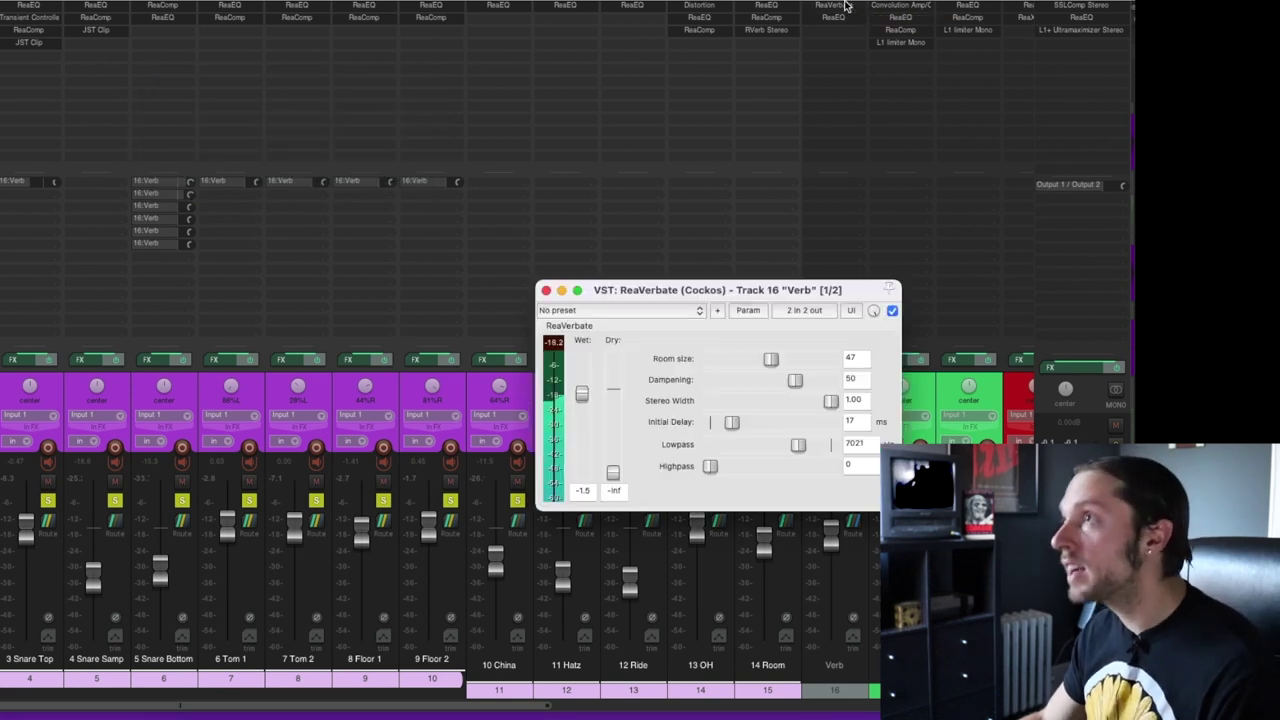
drag(626, 292, 222, 197)
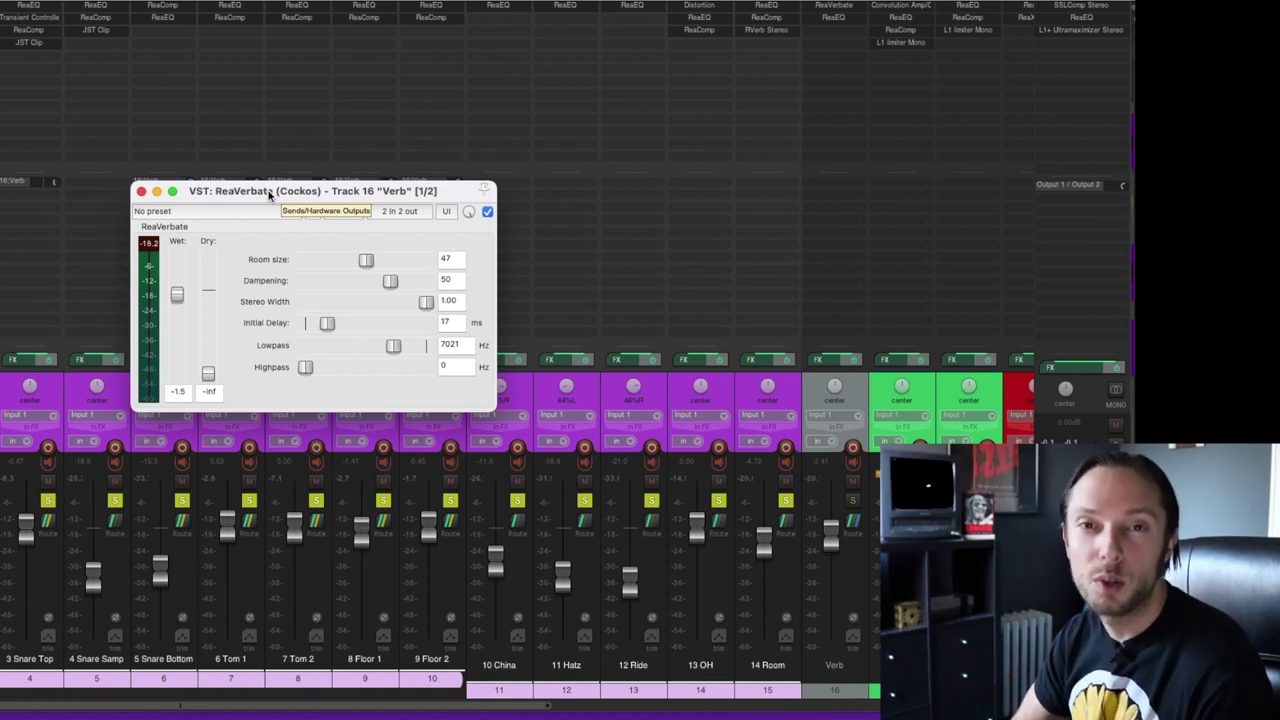
click(852, 484)
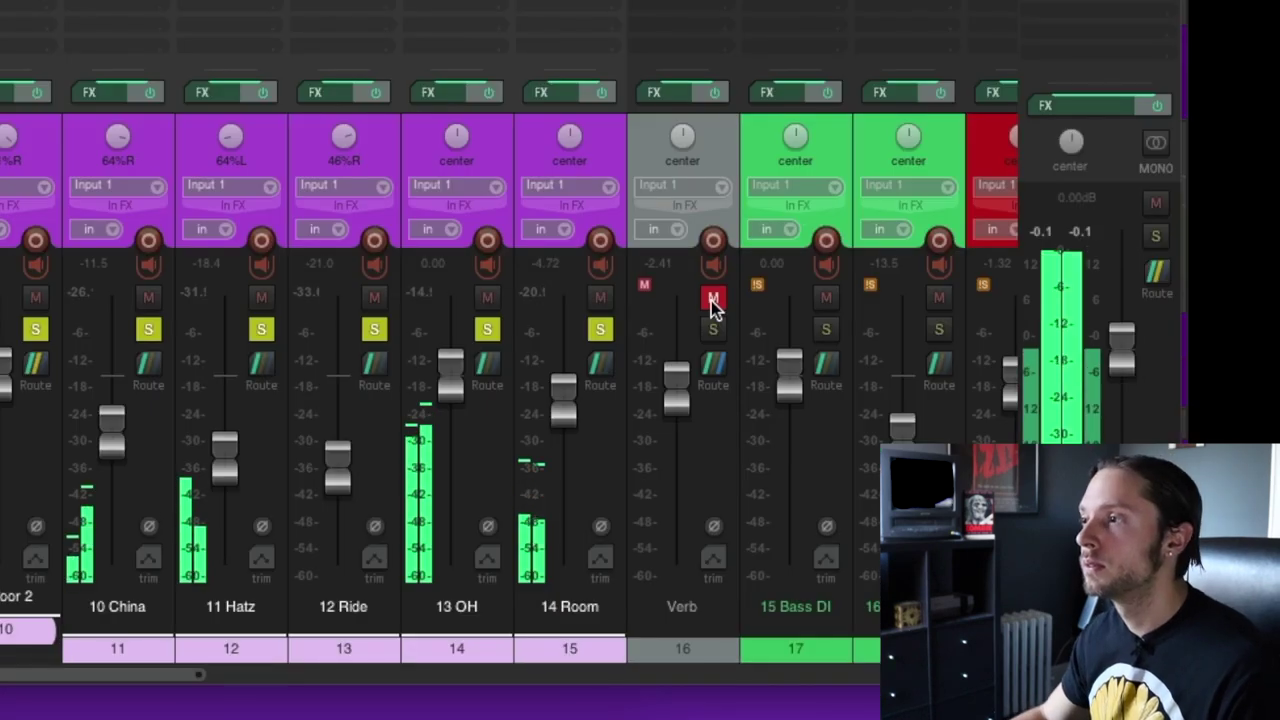
- Compare the drums with and without the Verb bus, leave it unmuted, and open its ReaEQ
click(852, 485)
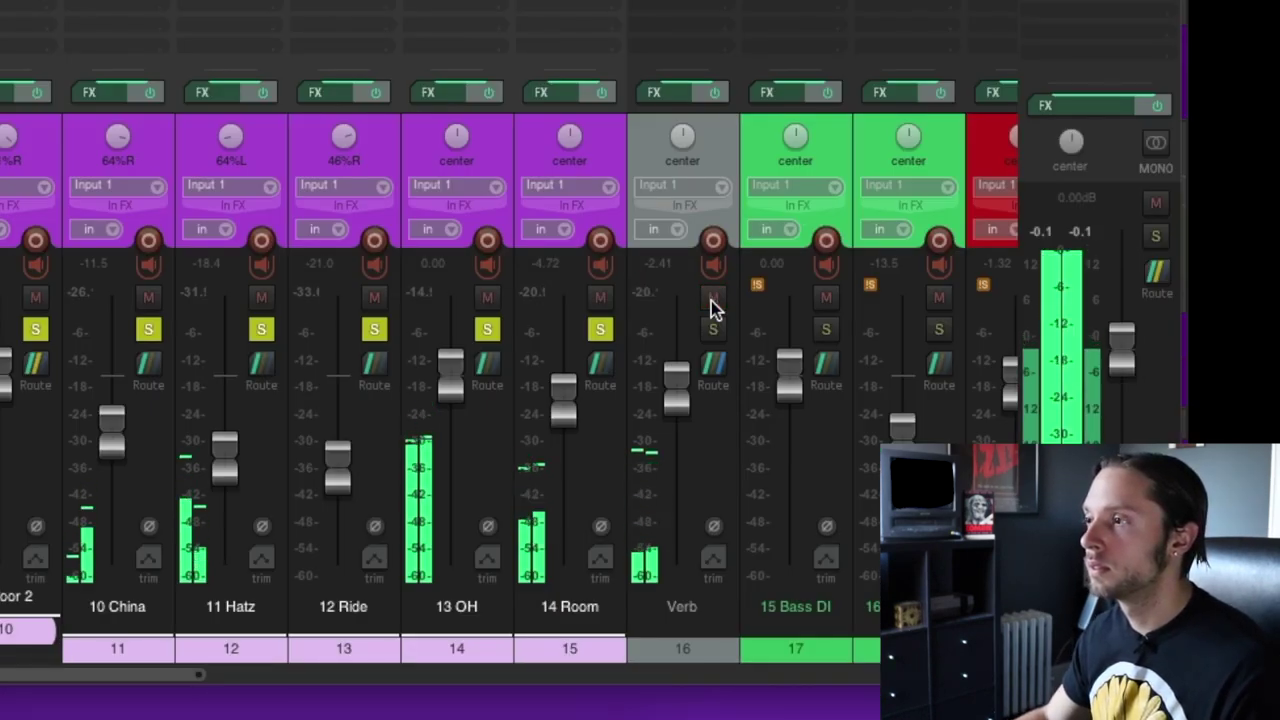
click(712, 300)
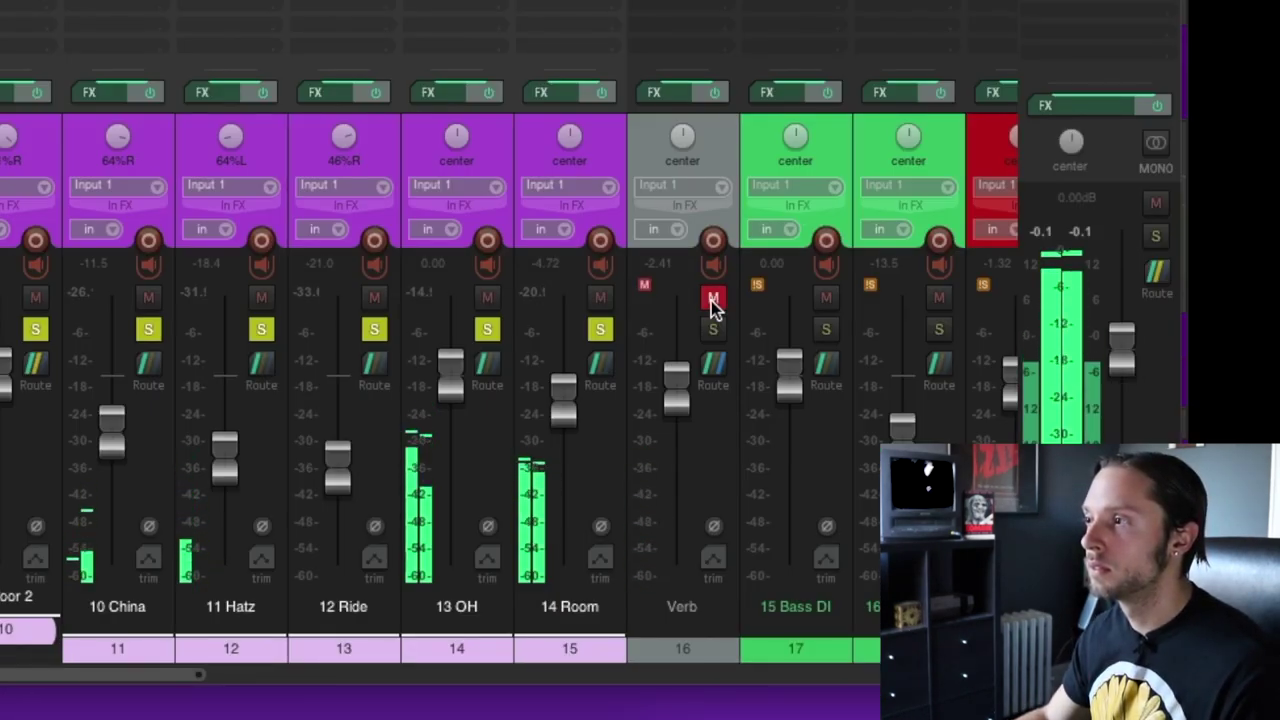
click(712, 300)
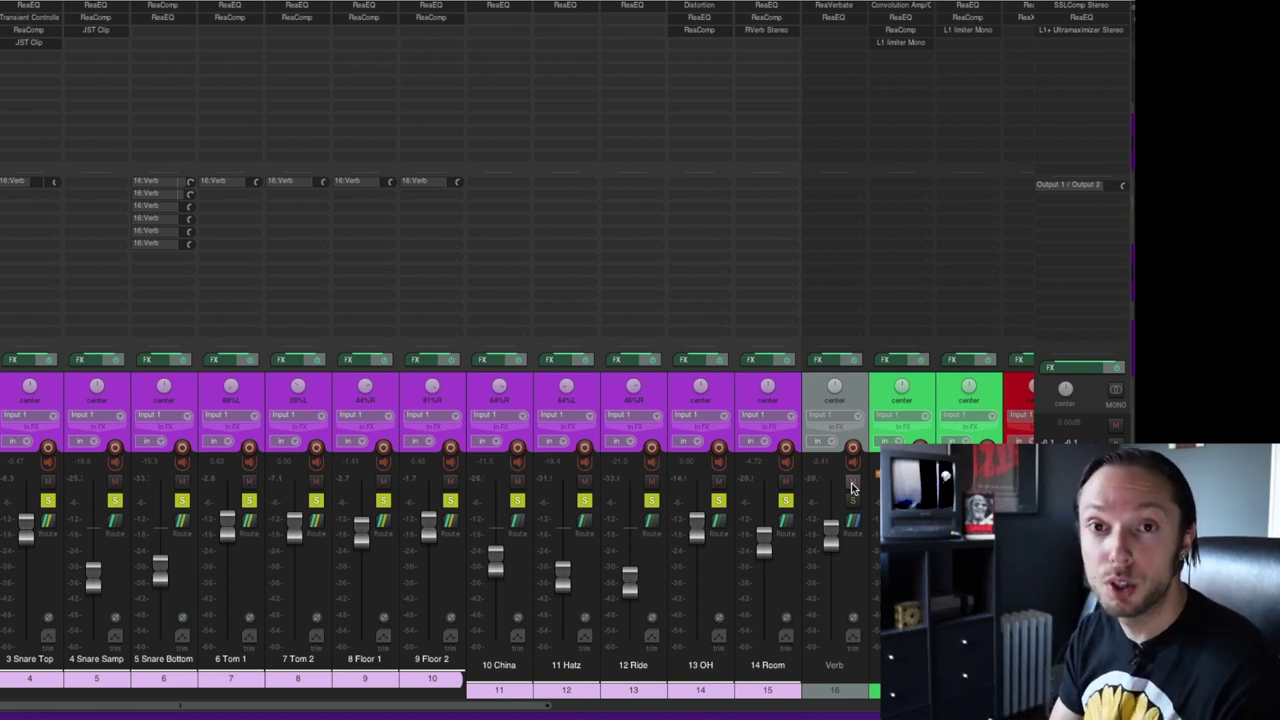
click(833, 17)
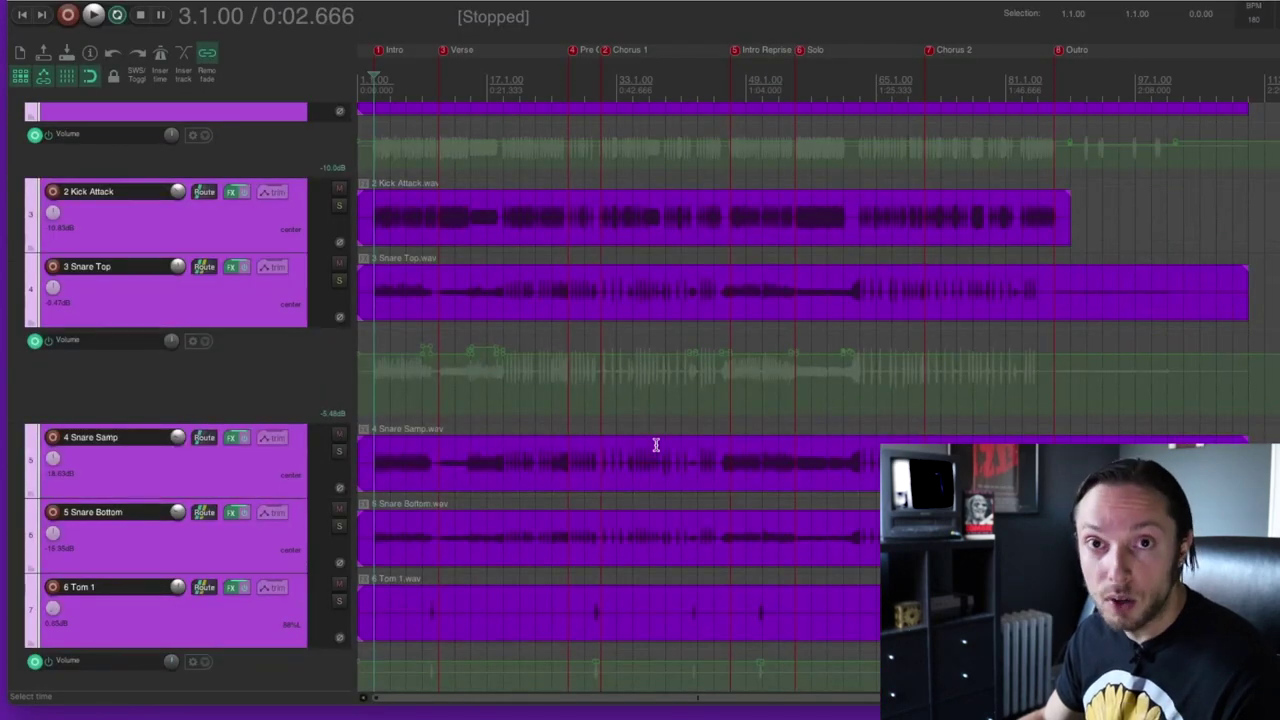
scroll(656, 444, up, 2)
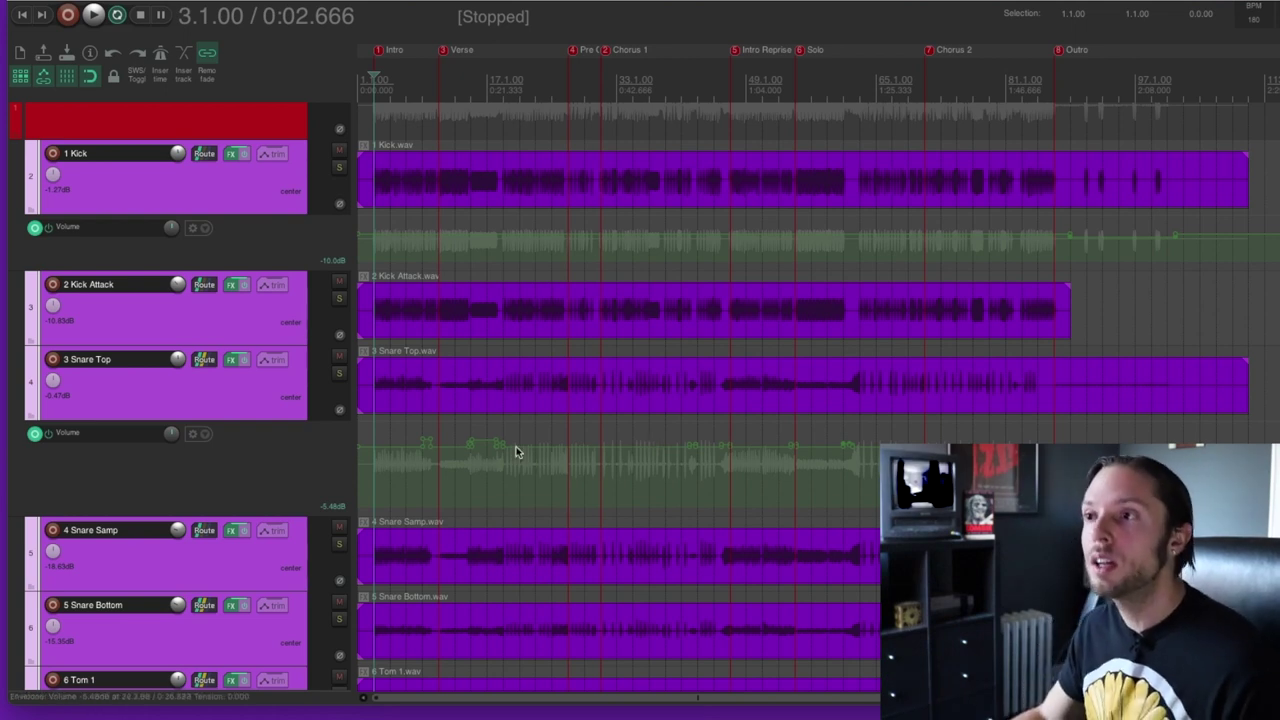
mouse_move(515, 446)
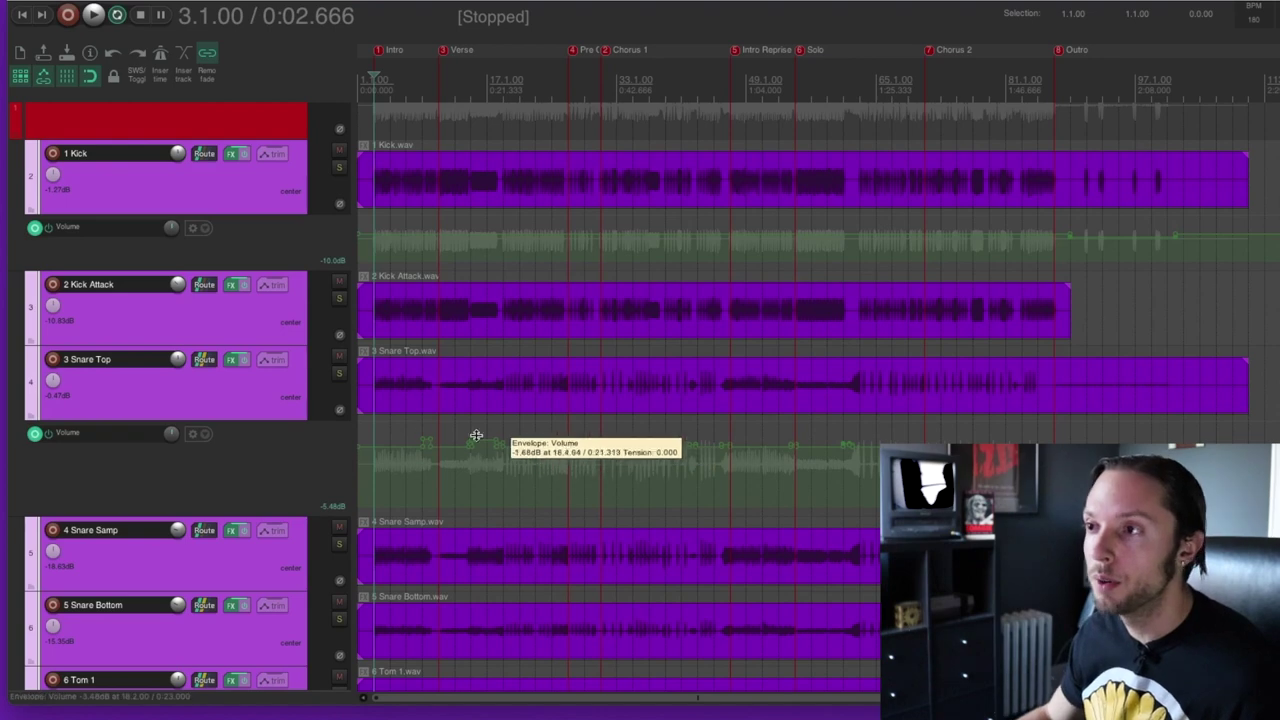
click(474, 438)
scroll(600, 430, up, 3)
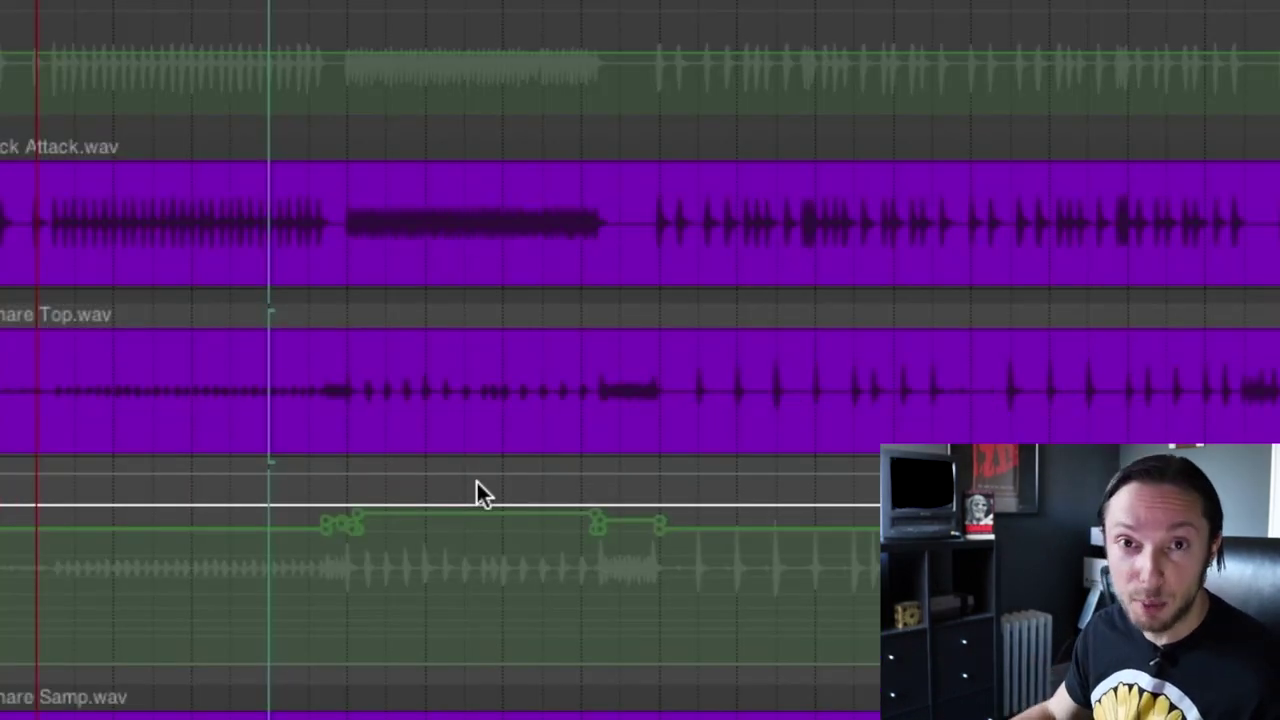
key(space)
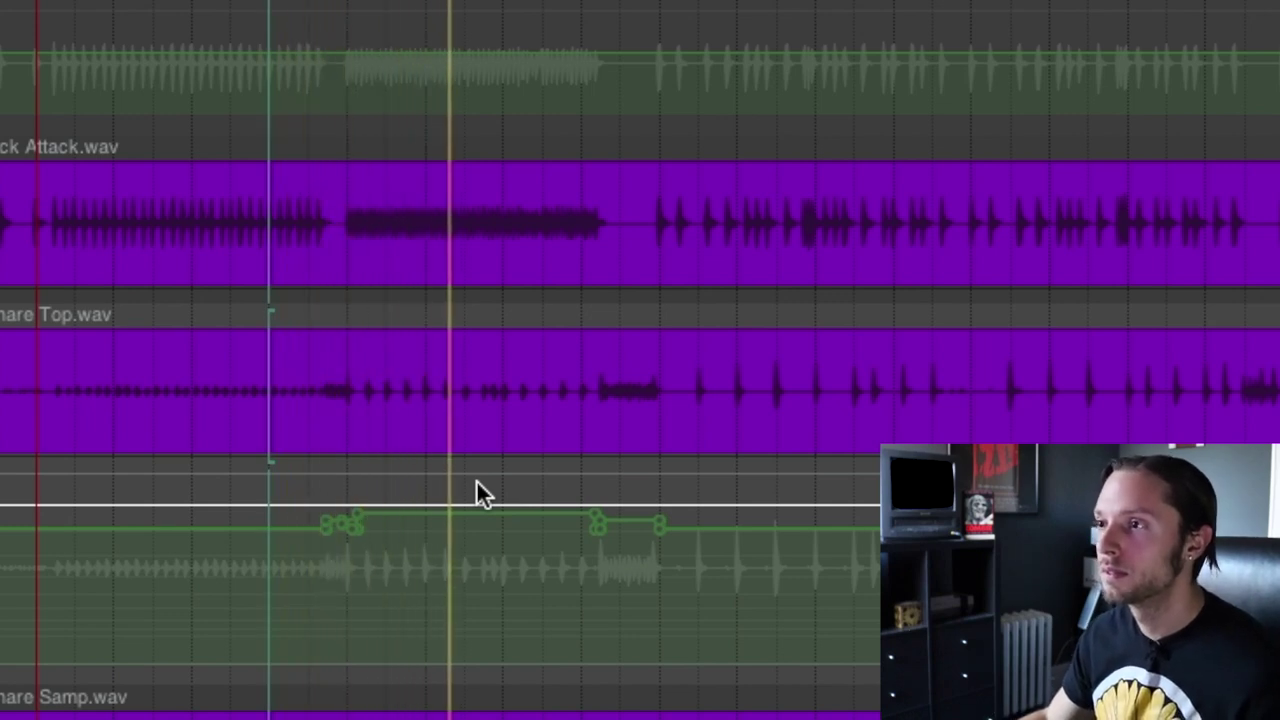
scroll(476, 479, right, 5)
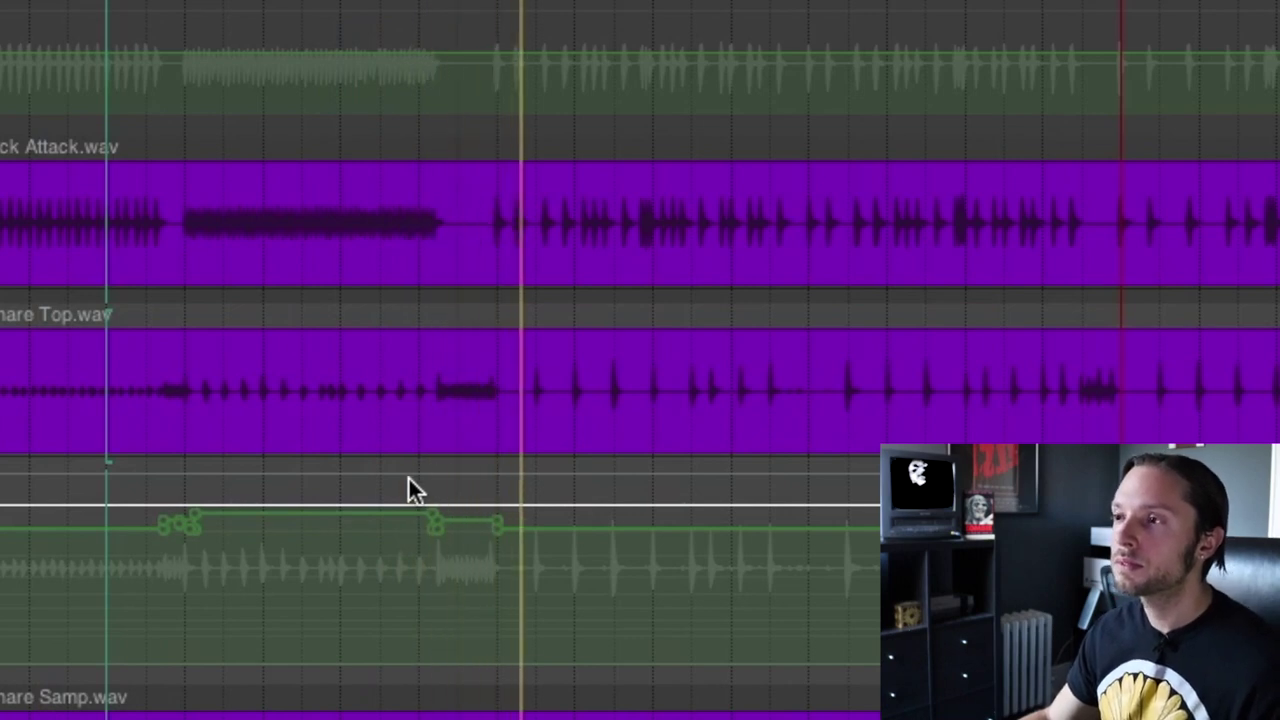
key(space)
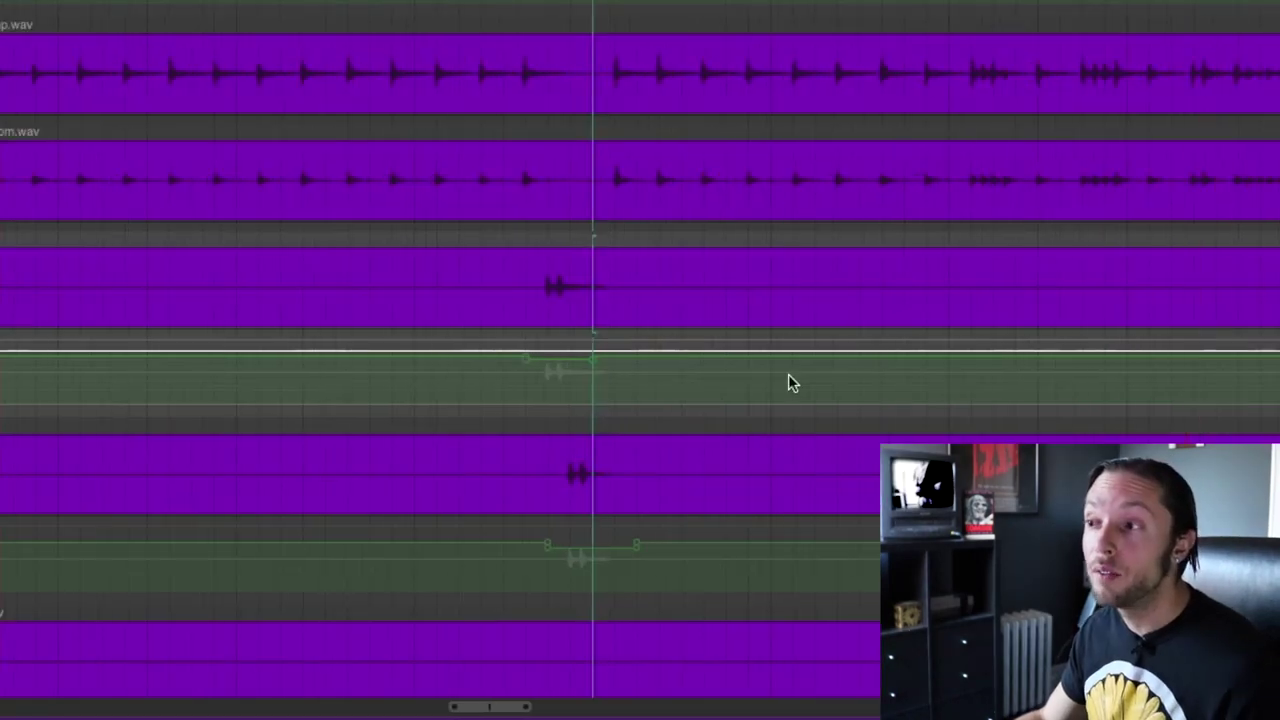
- Play the tom fill from just before the tom volume boosts, then stop playback
key(super+Right)
key(super+Right)
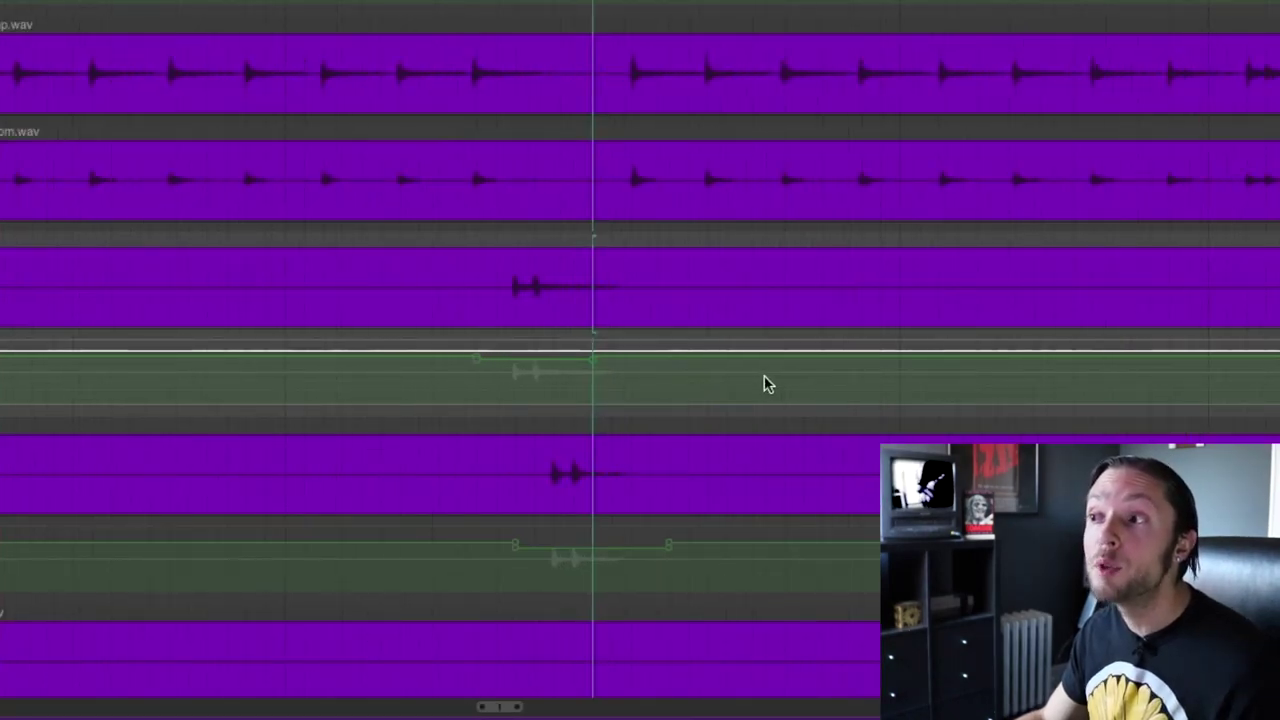
click(419, 368)
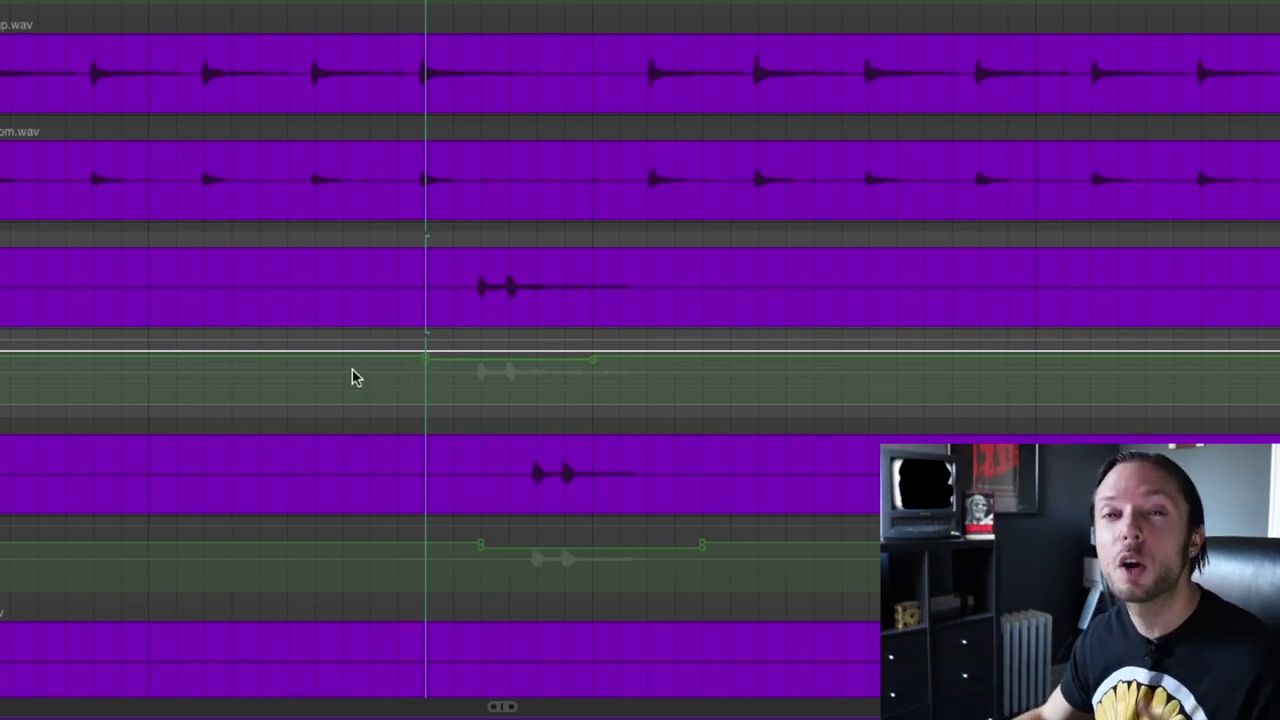
click(303, 368)
key(space)
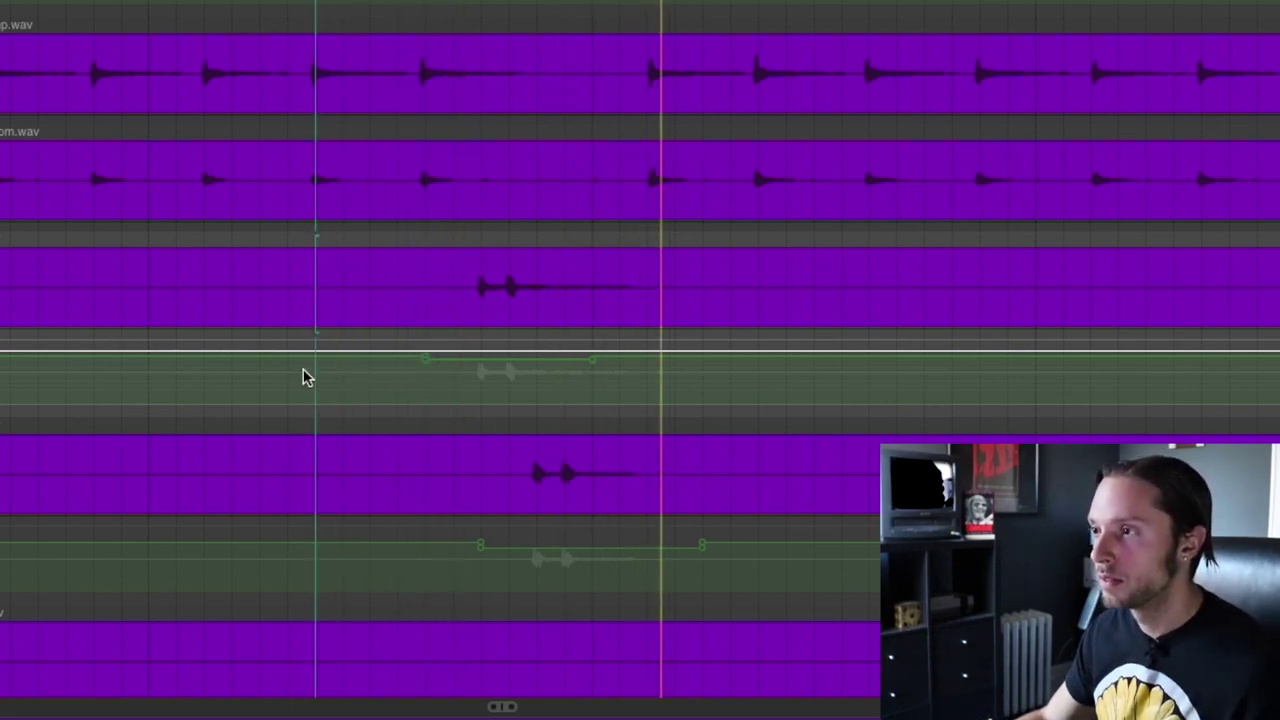
click(184, 377)
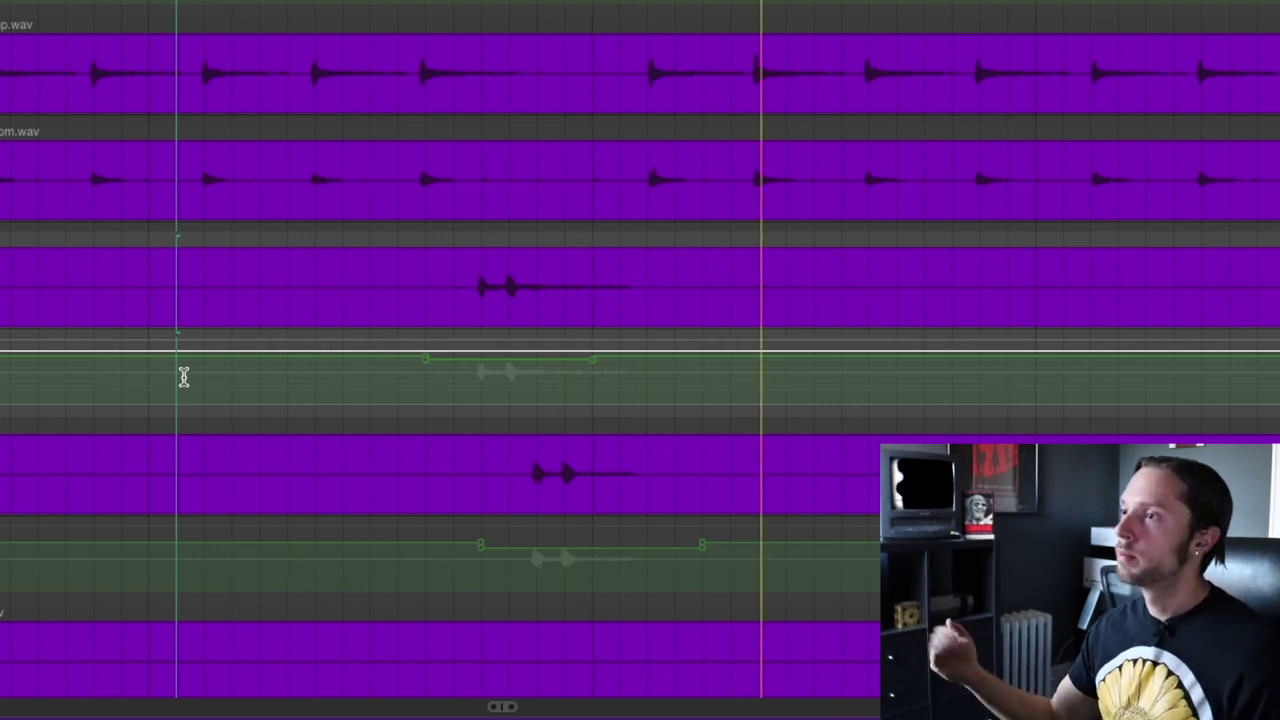
key(space)
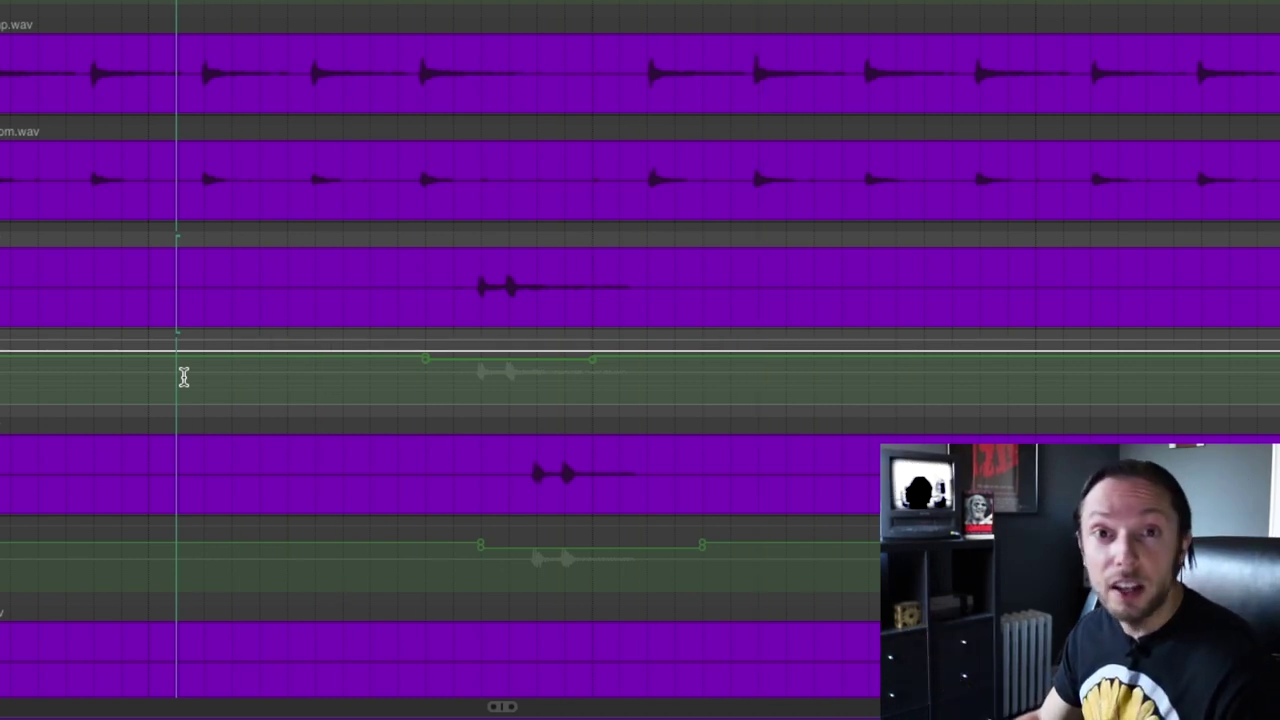